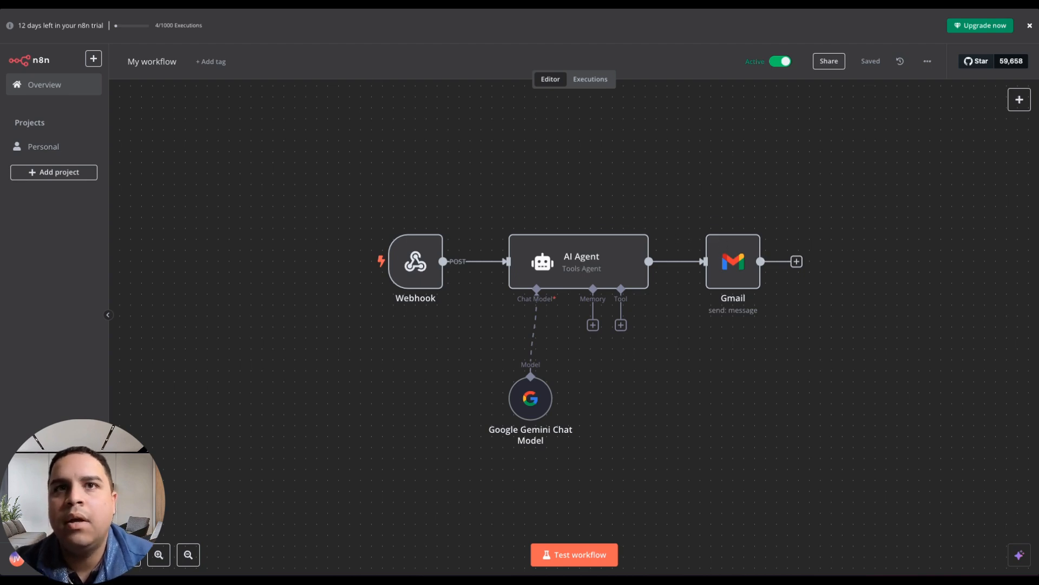
Check the filled-in Blog Post form, then switch to its MakeForms project and open the form builder.
{"action": "mouse_move", "coordinate": [2, 324]}
{"action": "left_click", "coordinate": [34, 338]}
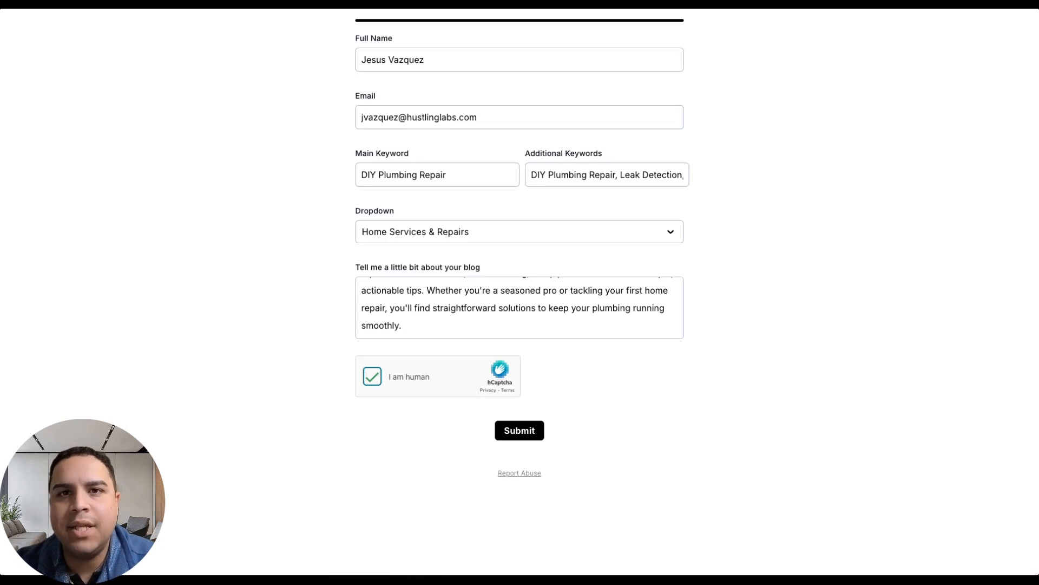
{"action": "mouse_move", "coordinate": [1, 379]}
{"action": "left_click", "coordinate": [35, 317]}
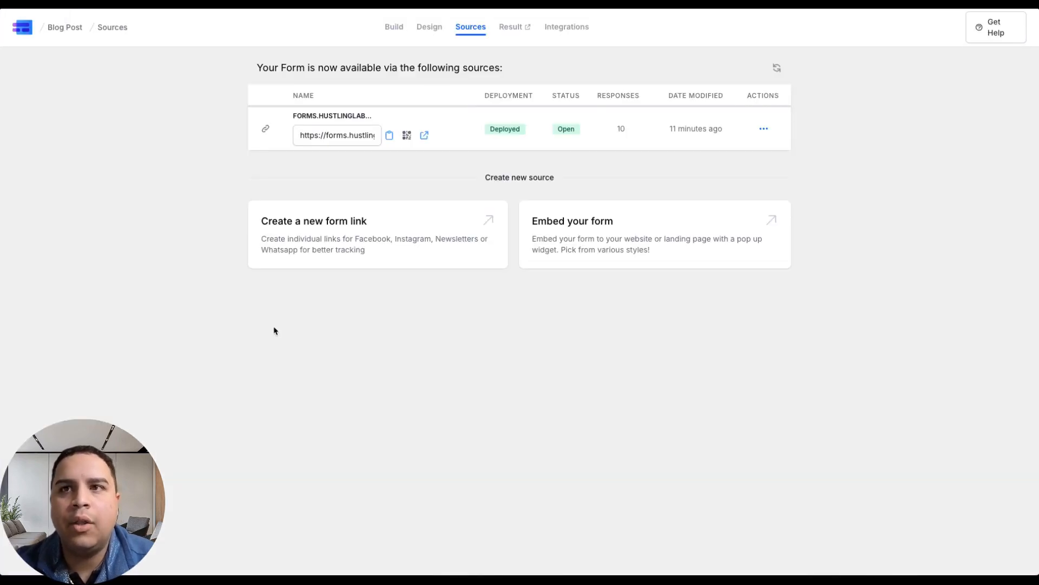
{"action": "left_click", "coordinate": [394, 27]}
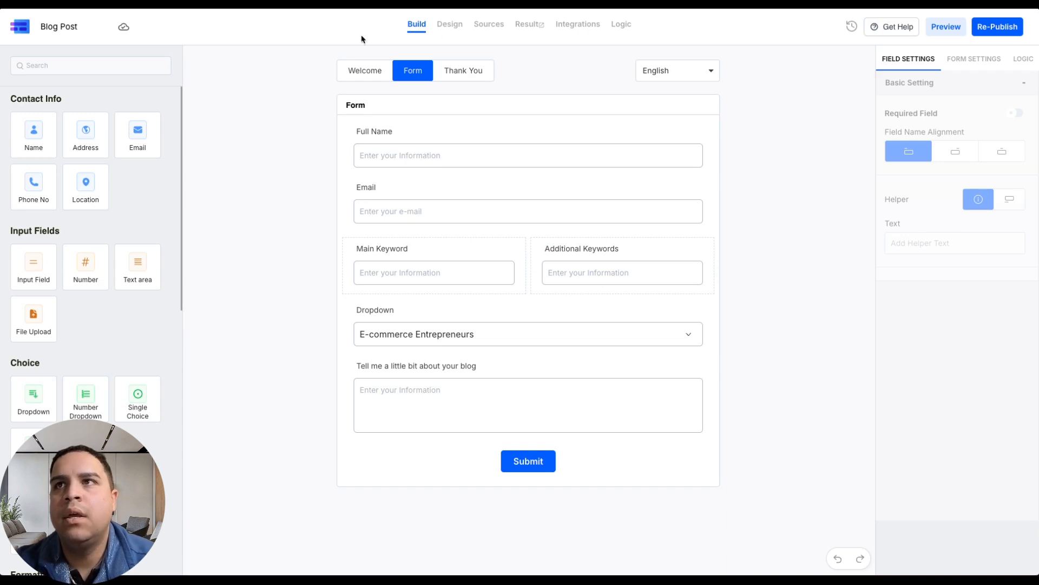
Examine the settings of the name, email, keyword, dropdown and blog description fields, including the dropdown's list of options.
{"action": "left_click", "coordinate": [381, 158]}
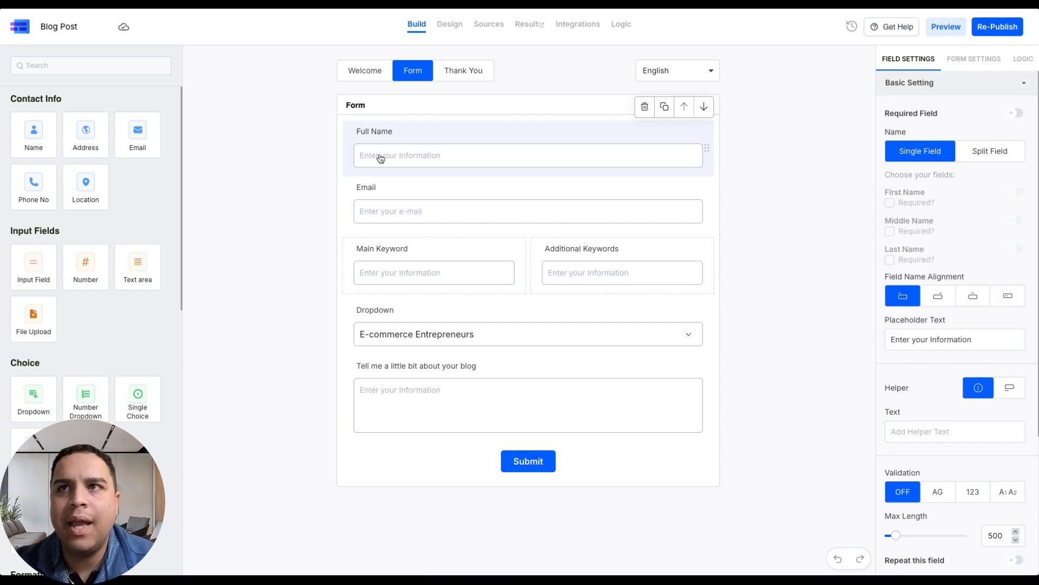
{"action": "left_click", "coordinate": [390, 213]}
{"action": "left_click", "coordinate": [408, 282]}
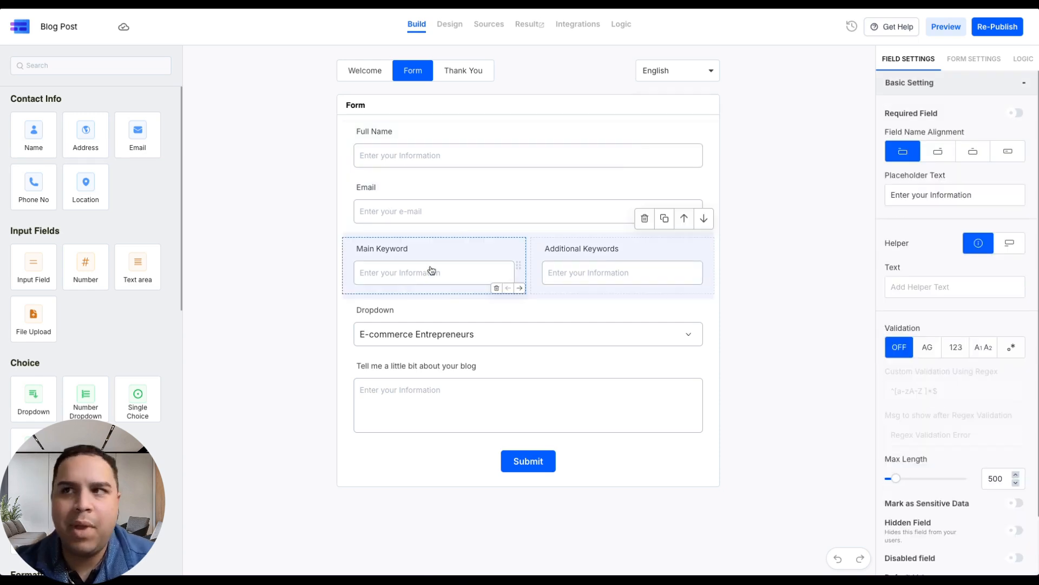
{"action": "left_click", "coordinate": [588, 268]}
{"action": "left_click", "coordinate": [416, 338]}
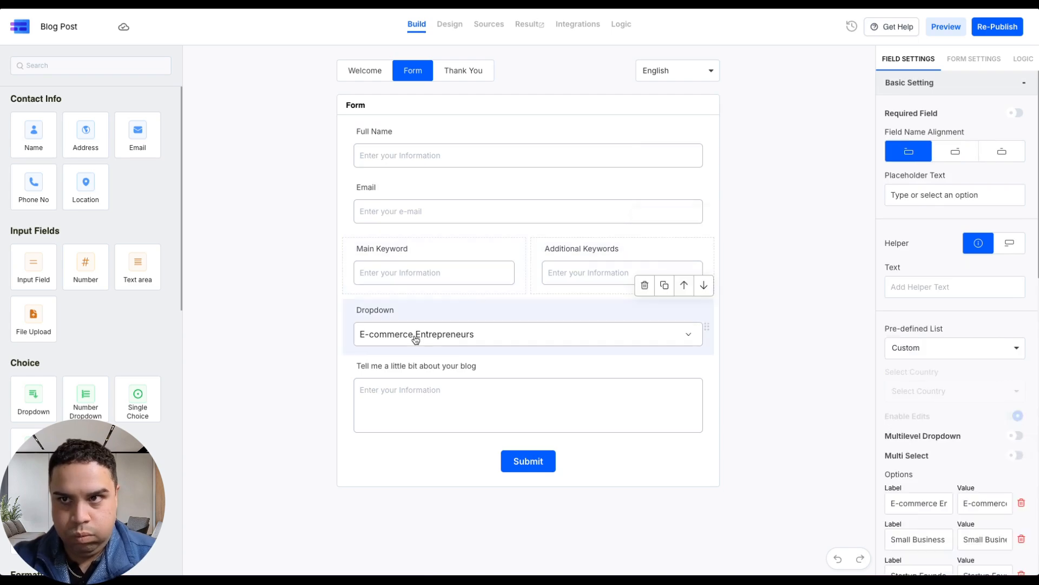
{"action": "scroll", "coordinate": [905, 452], "scroll_direction": "down", "scroll_amount": 5}
{"action": "scroll", "coordinate": [904, 448], "scroll_direction": "down", "scroll_amount": 8}
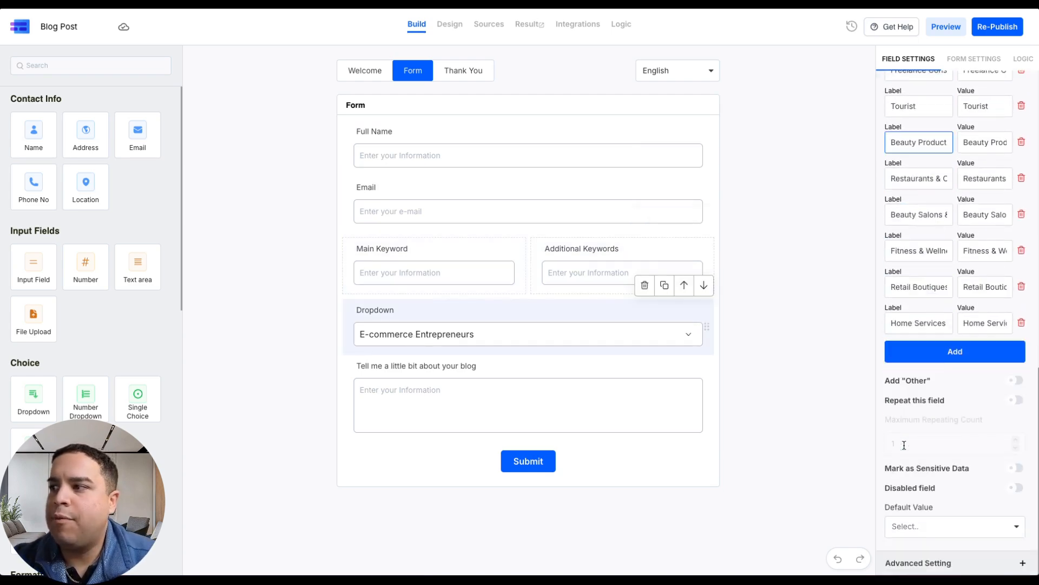
{"action": "scroll", "coordinate": [905, 448], "scroll_direction": "up", "scroll_amount": 9}
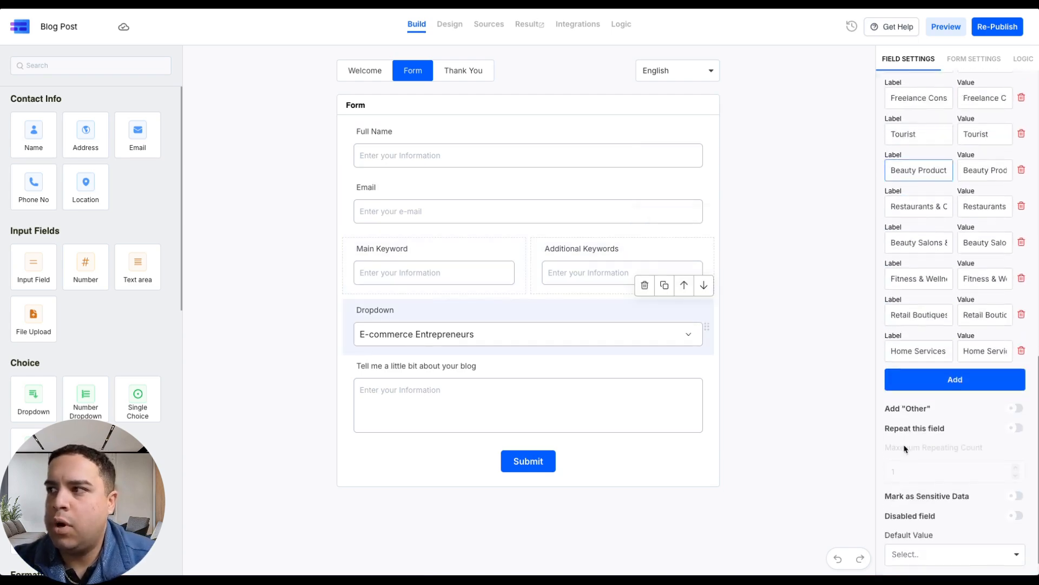
{"action": "left_click", "coordinate": [420, 391]}
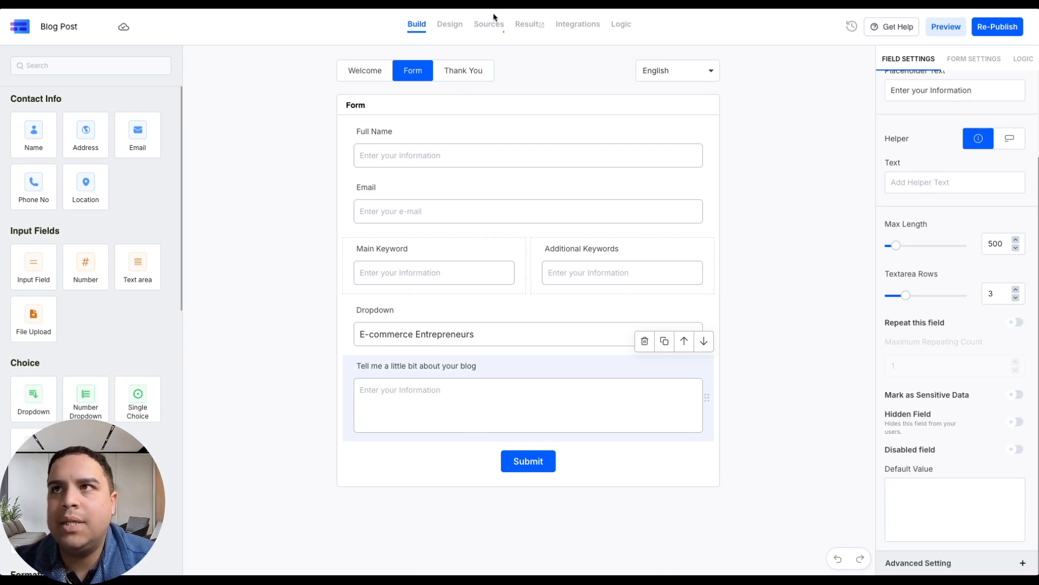
Inspect the endpoint and data format of the Blog Post form's active webhook integration, then close its editor.
{"action": "left_click", "coordinate": [578, 24]}
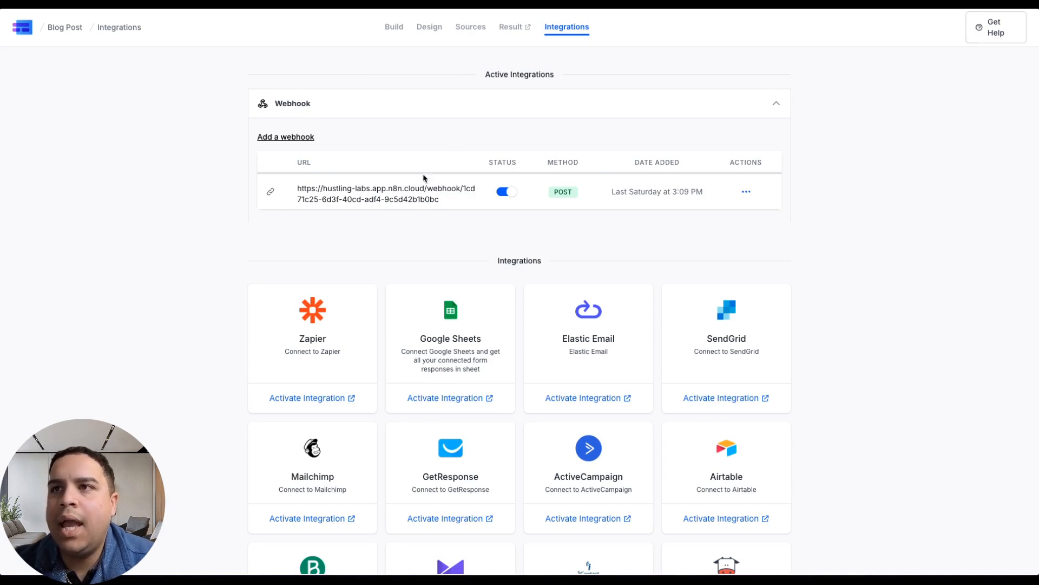
{"action": "left_click", "coordinate": [747, 192]}
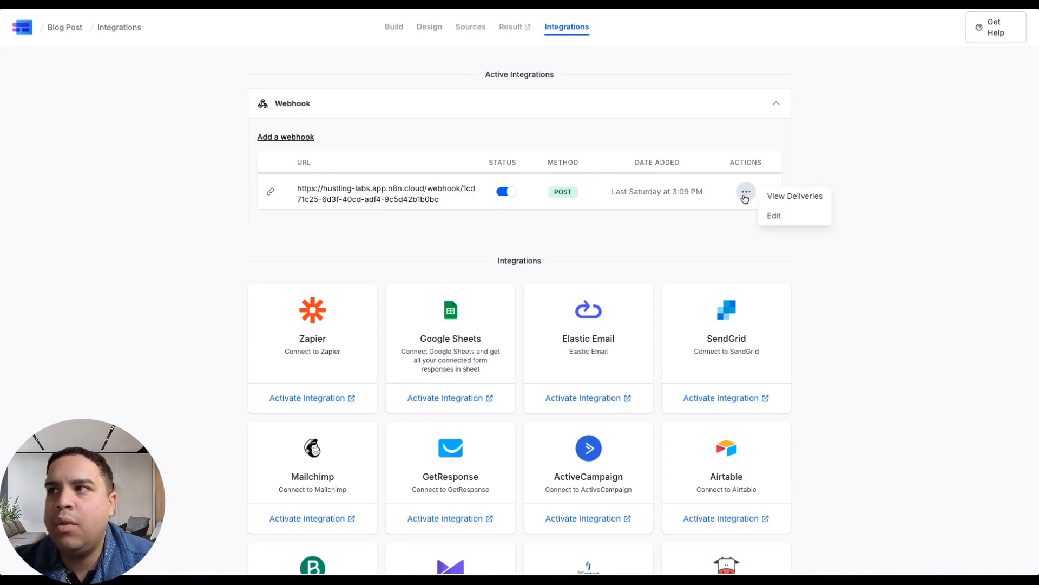
{"action": "left_click", "coordinate": [781, 215]}
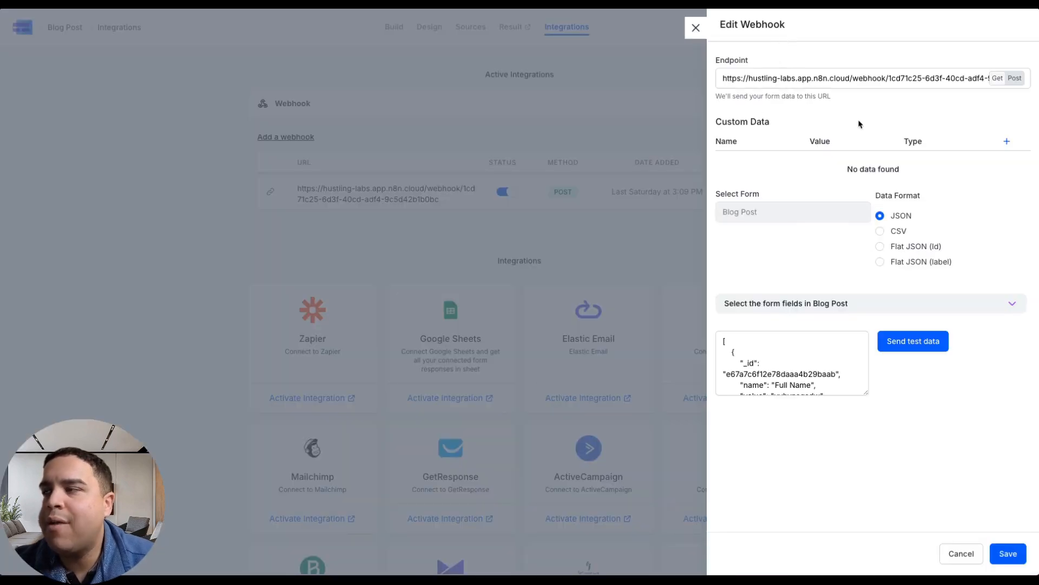
{"action": "left_click", "coordinate": [694, 28]}
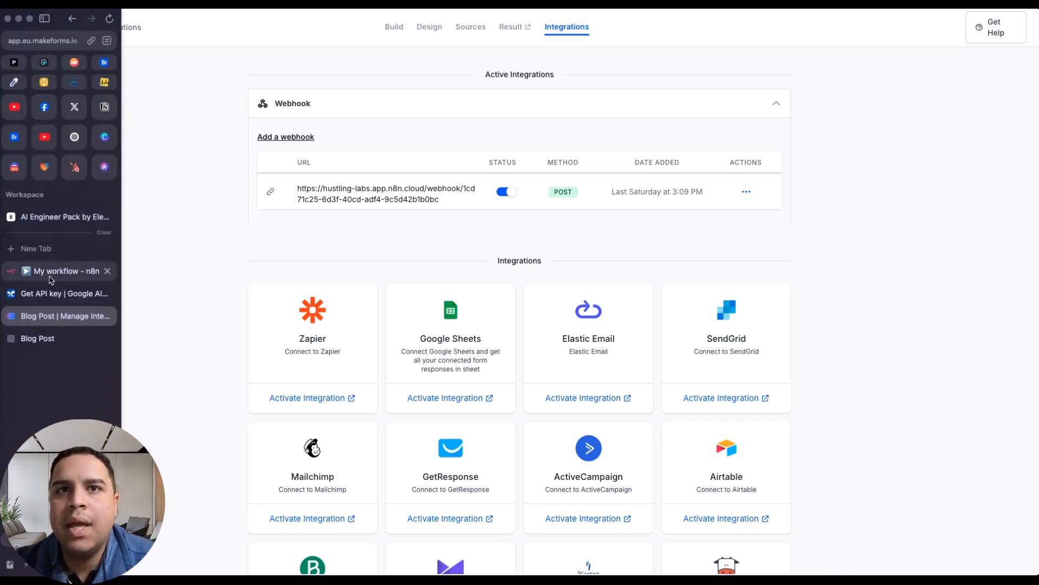
Switch to My workflow in n8n, view the Webhook node's production URL, and return to the canvas.
{"action": "left_click", "coordinate": [60, 271]}
{"action": "left_click", "coordinate": [424, 254]}
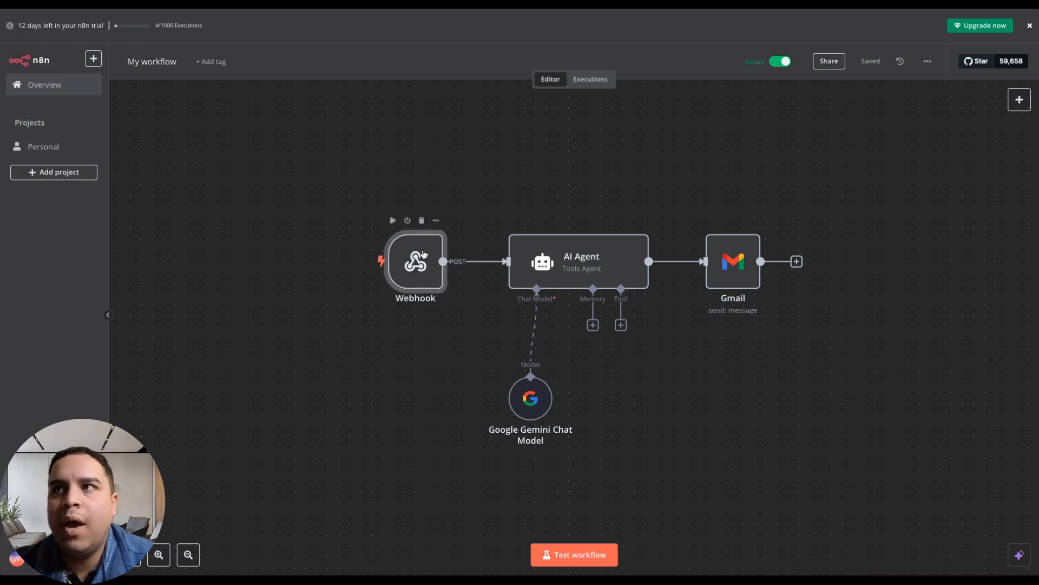
{"action": "left_click", "coordinate": [436, 220]}
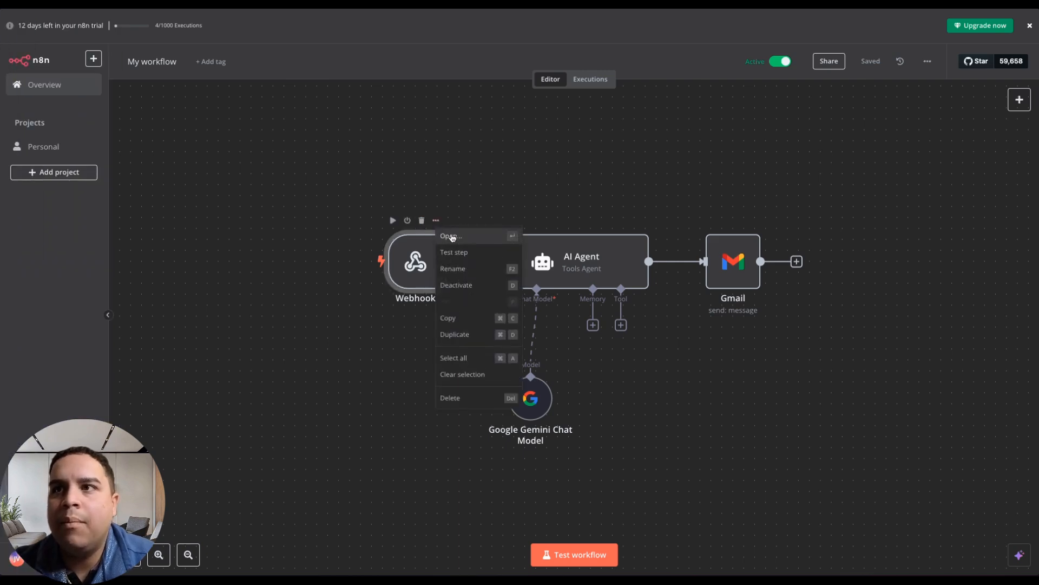
{"action": "left_click", "coordinate": [451, 236]}
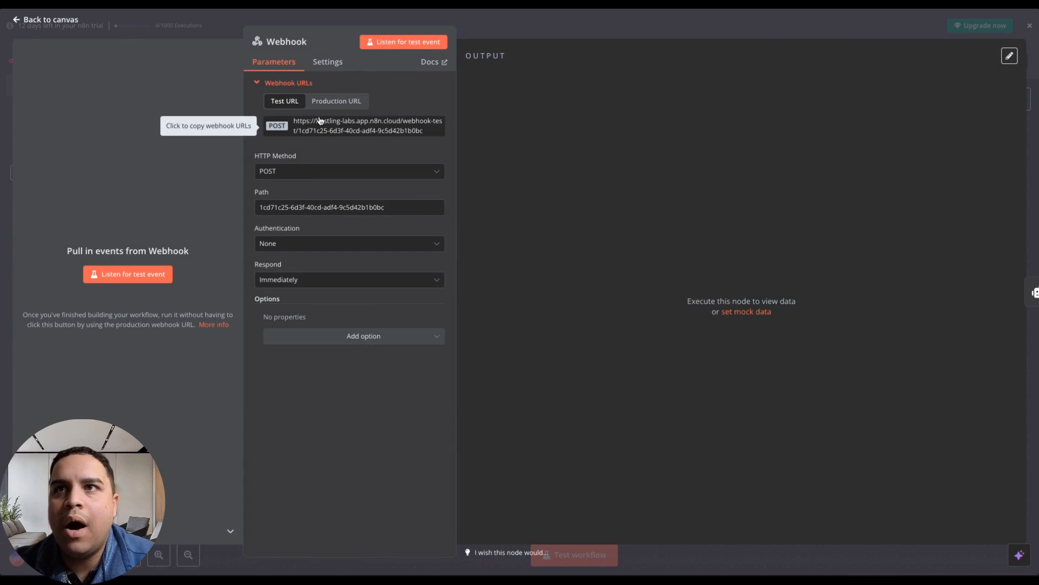
{"action": "left_click", "coordinate": [345, 103]}
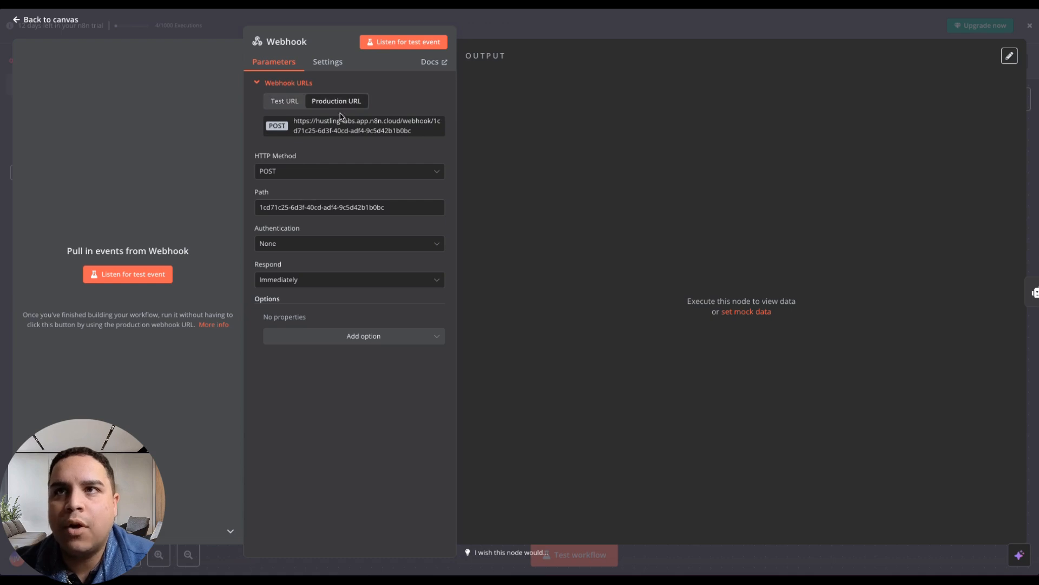
{"action": "left_click", "coordinate": [51, 19]}
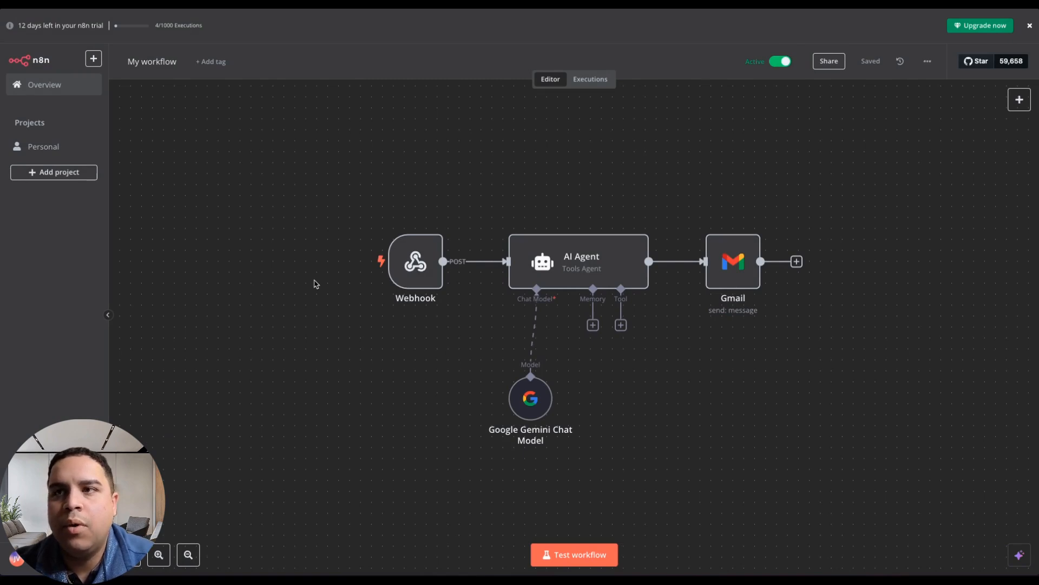
Switch to the filled-in Blog Post form, complete the hCaptcha image challenge by selecting the starfish images, and submit the form.
{"action": "mouse_move", "coordinate": [2, 276]}
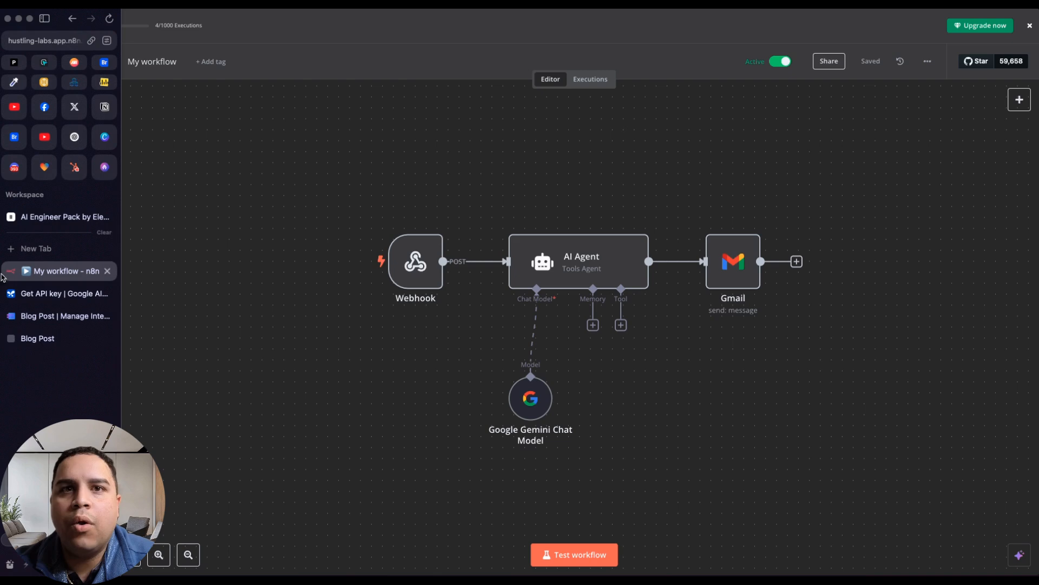
{"action": "left_click", "coordinate": [42, 341]}
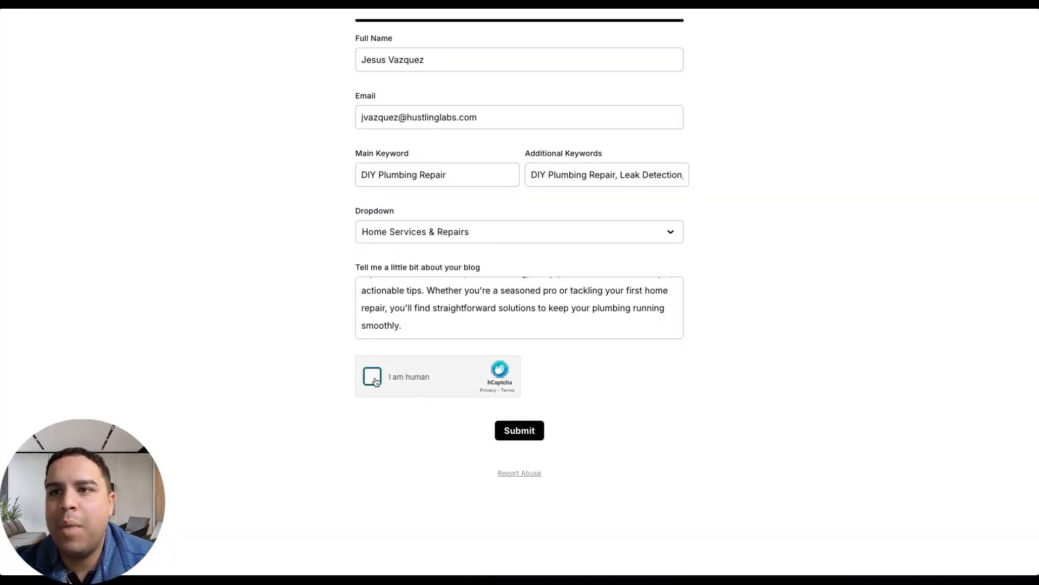
{"action": "left_click", "coordinate": [374, 379]}
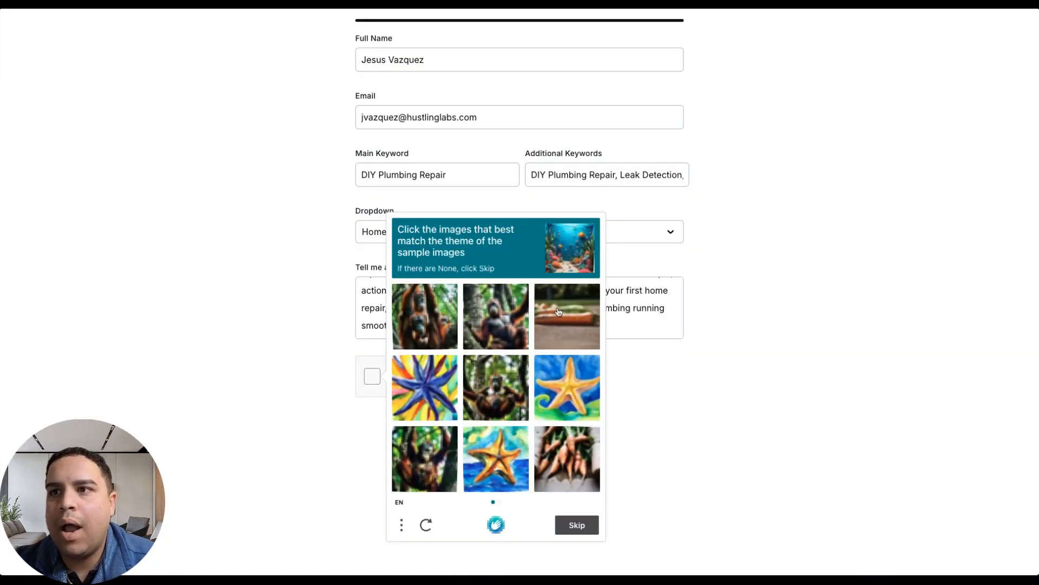
{"action": "left_click", "coordinate": [436, 394]}
{"action": "left_click", "coordinate": [590, 390]}
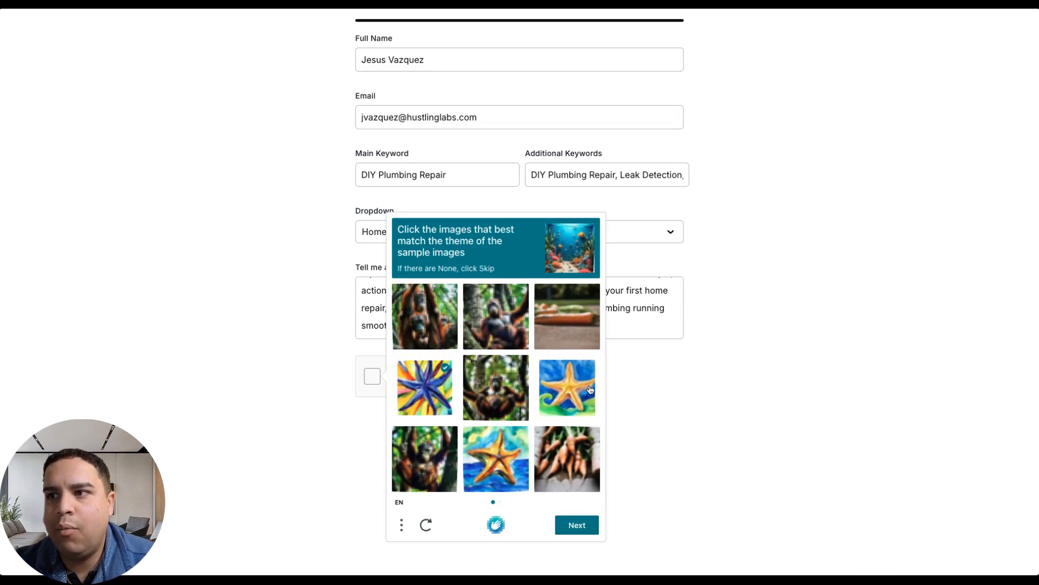
{"action": "left_click", "coordinate": [494, 463]}
{"action": "left_click", "coordinate": [576, 524]}
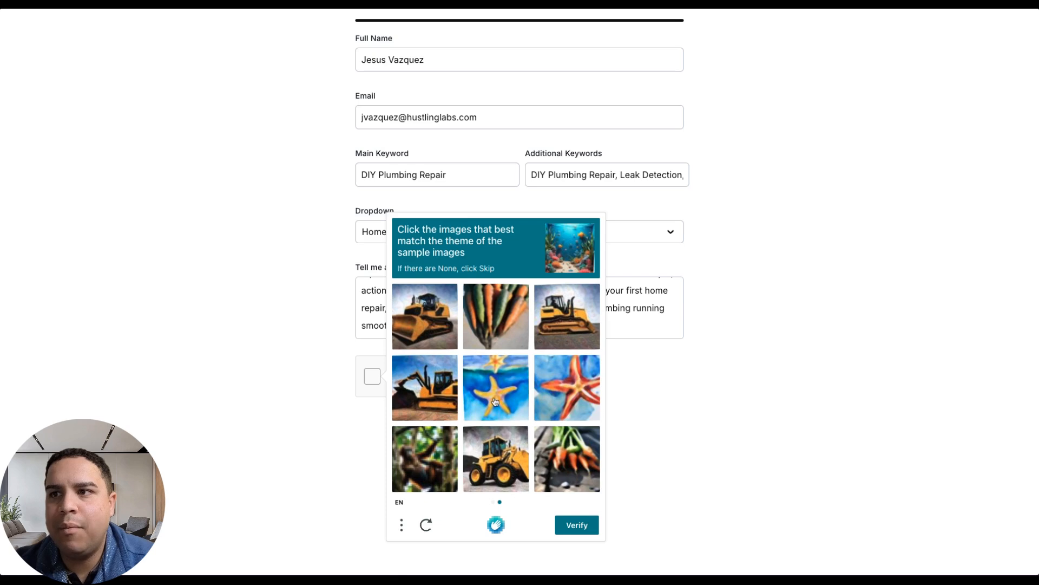
{"action": "left_click", "coordinate": [494, 401]}
{"action": "left_click", "coordinate": [566, 395]}
{"action": "left_click", "coordinate": [584, 532]}
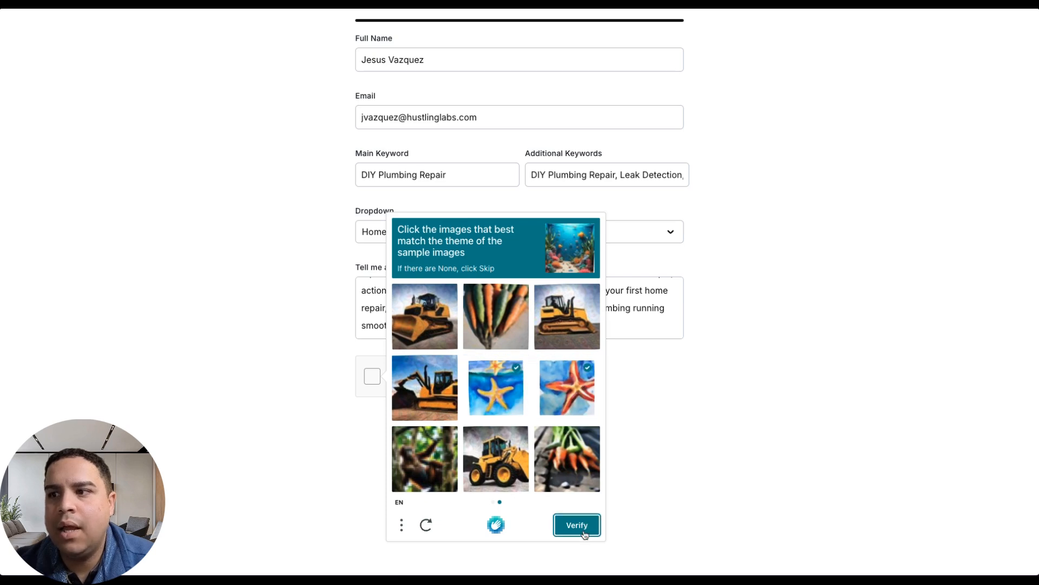
{"action": "left_click", "coordinate": [520, 431]}
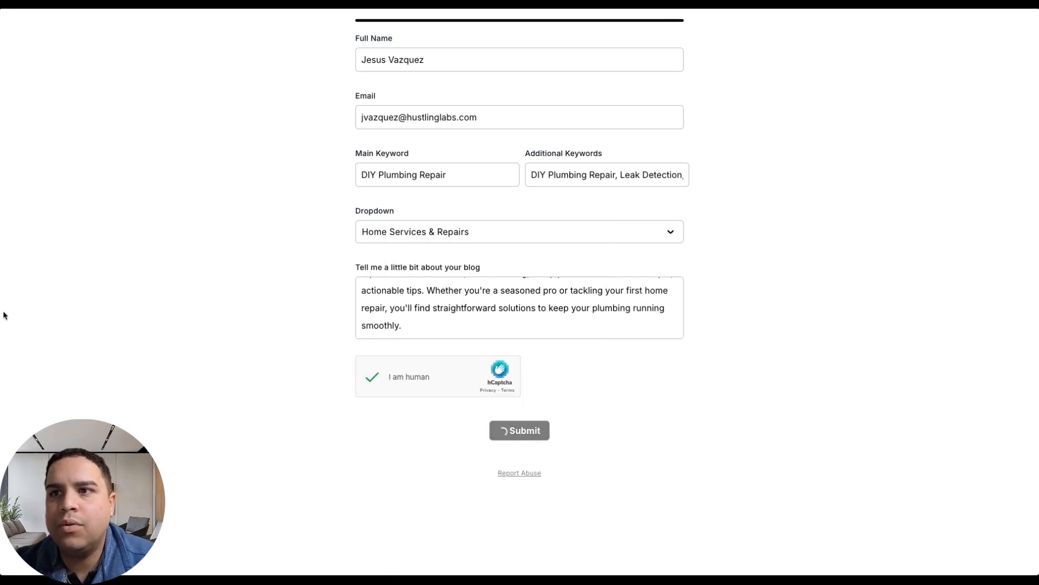
Switch back to My workflow in n8n and view its executions.
{"action": "mouse_move", "coordinate": [3, 315]}
{"action": "left_click", "coordinate": [58, 273]}
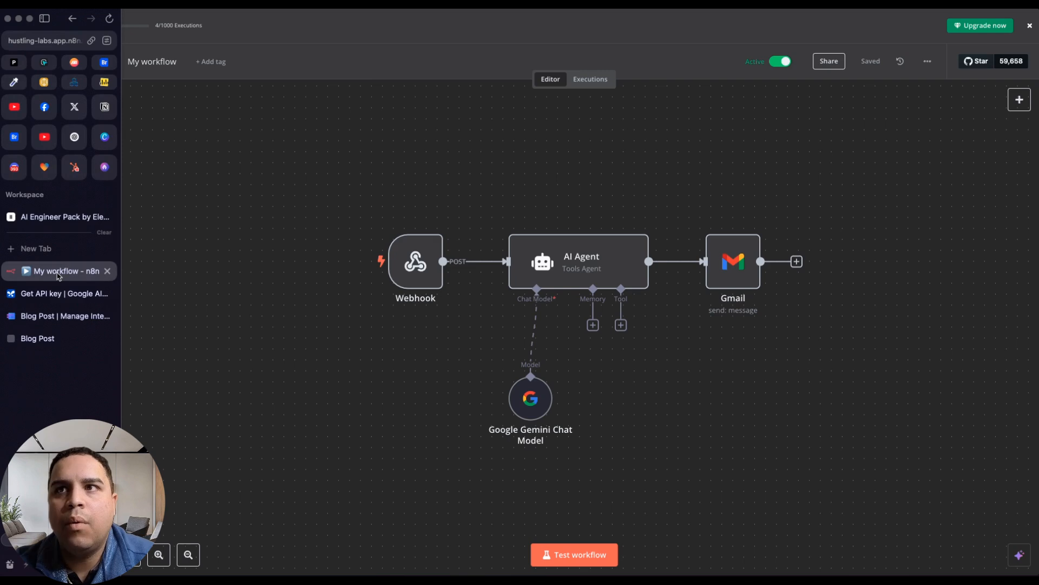
{"action": "left_click", "coordinate": [590, 79]}
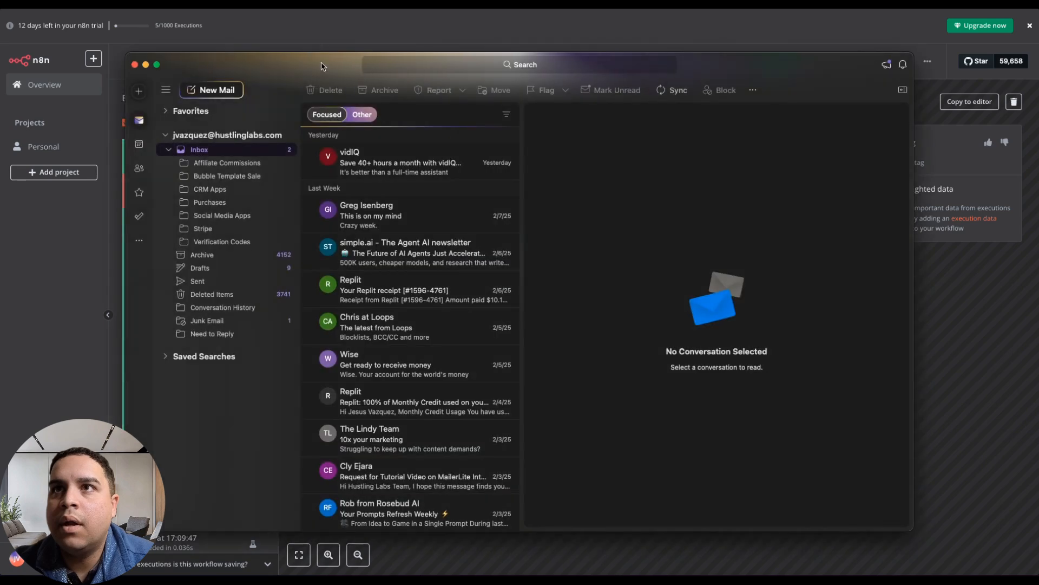
Open the "Your Blog Post" email from Junk Email in the mail app, review the generated post, and close the message.
{"action": "left_click_drag", "start_coordinate": [322, 64], "coordinate": [272, 582]}
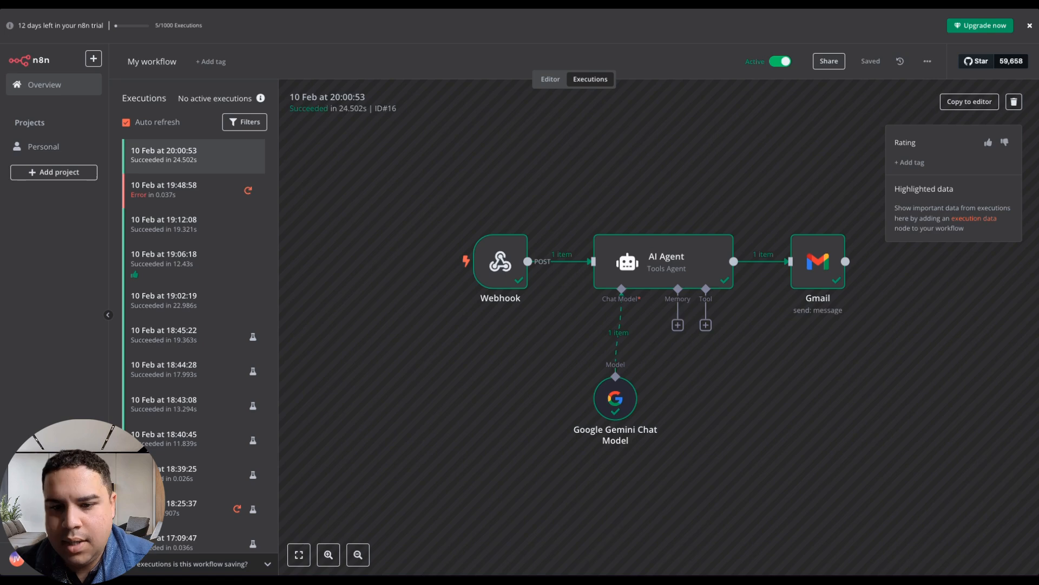
{"action": "left_click_drag", "start_coordinate": [1, 575], "coordinate": [286, 72]}
{"action": "double_click", "coordinate": [285, 72]}
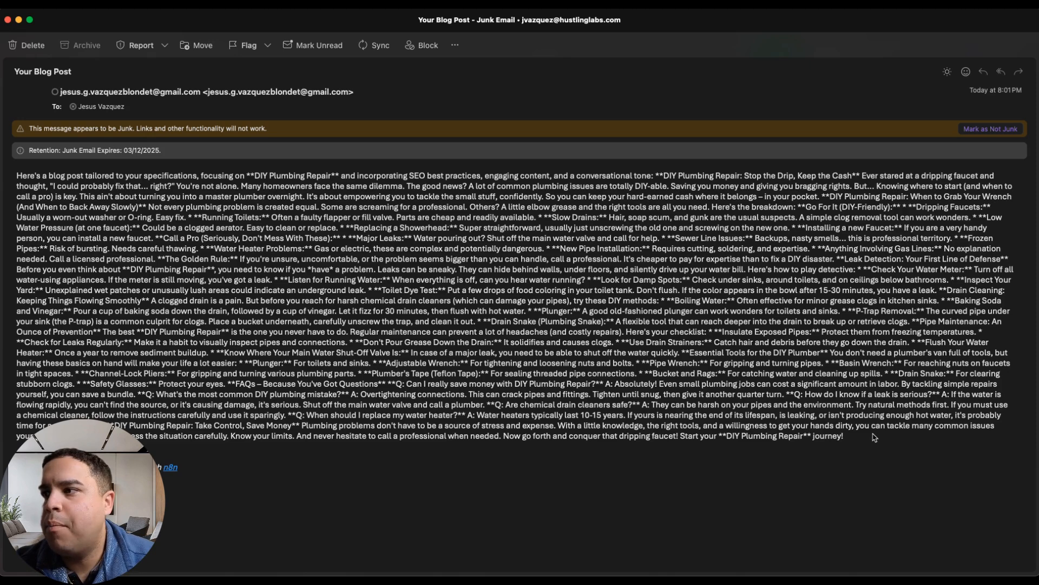
{"action": "left_click", "coordinate": [8, 20]}
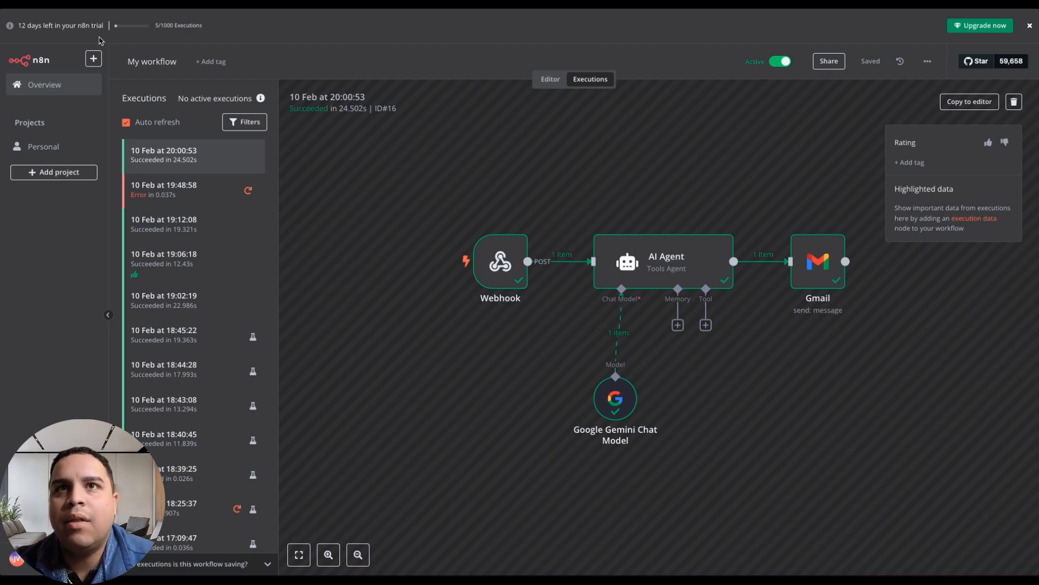
Create a new workflow in the Personal project.
{"action": "left_click", "coordinate": [93, 59]}
{"action": "mouse_move", "coordinate": [98, 82]}
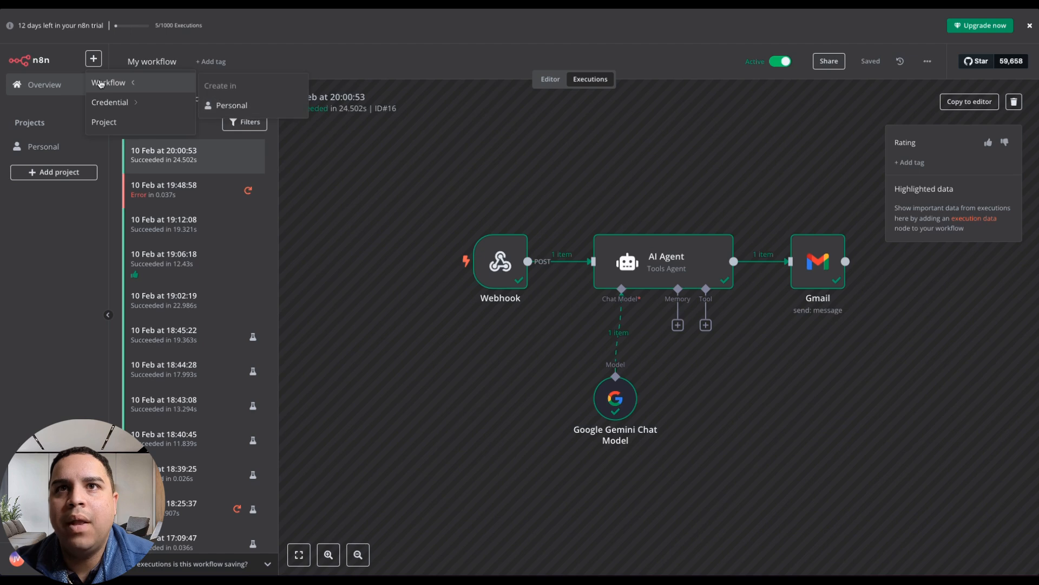
{"action": "left_click", "coordinate": [225, 106]}
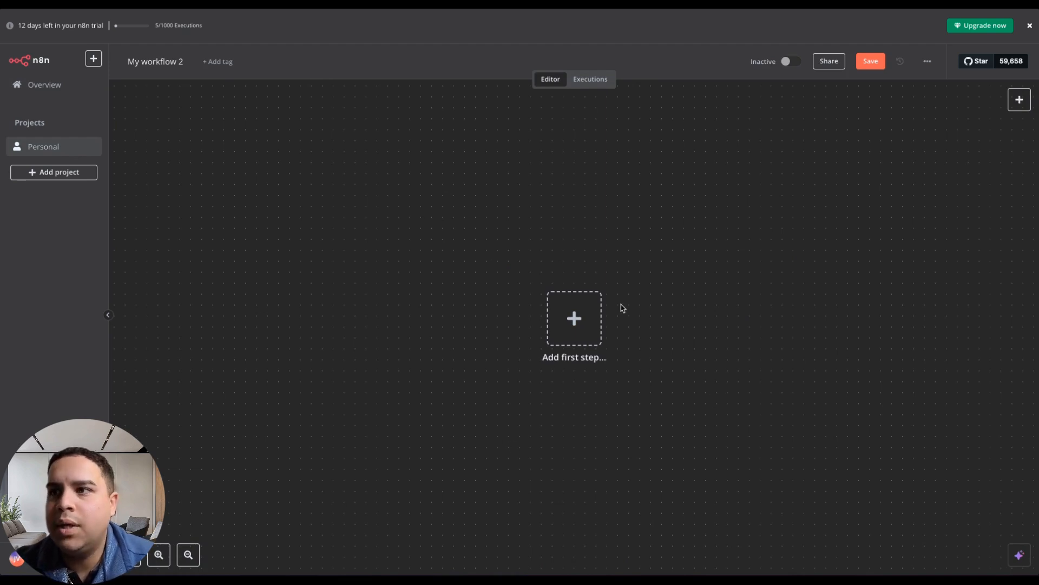
Add an "On webhook call" trigger as the workflow's first step and display its production URL.
{"action": "left_click", "coordinate": [577, 325]}
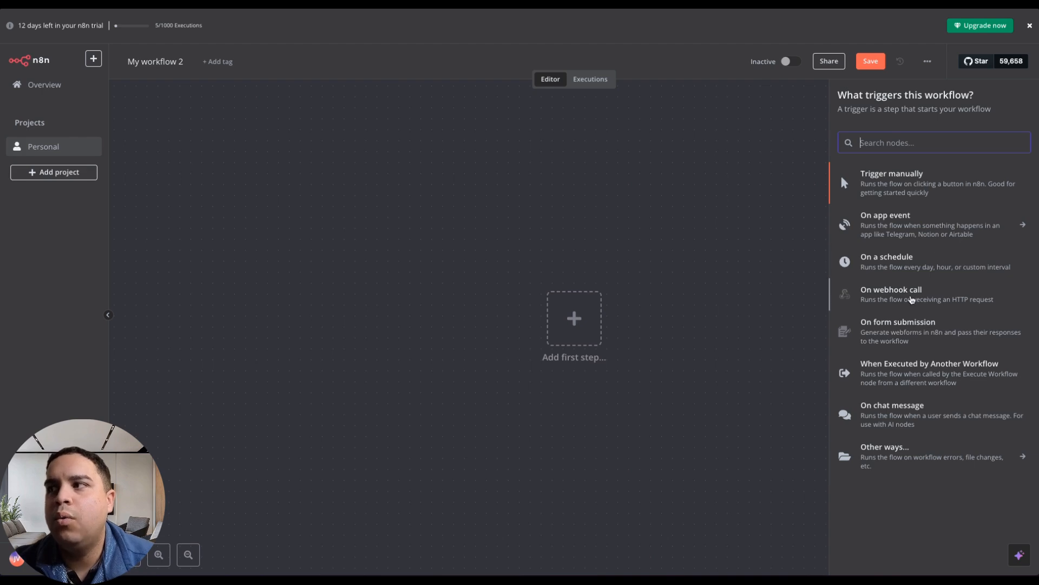
{"action": "left_click", "coordinate": [911, 298]}
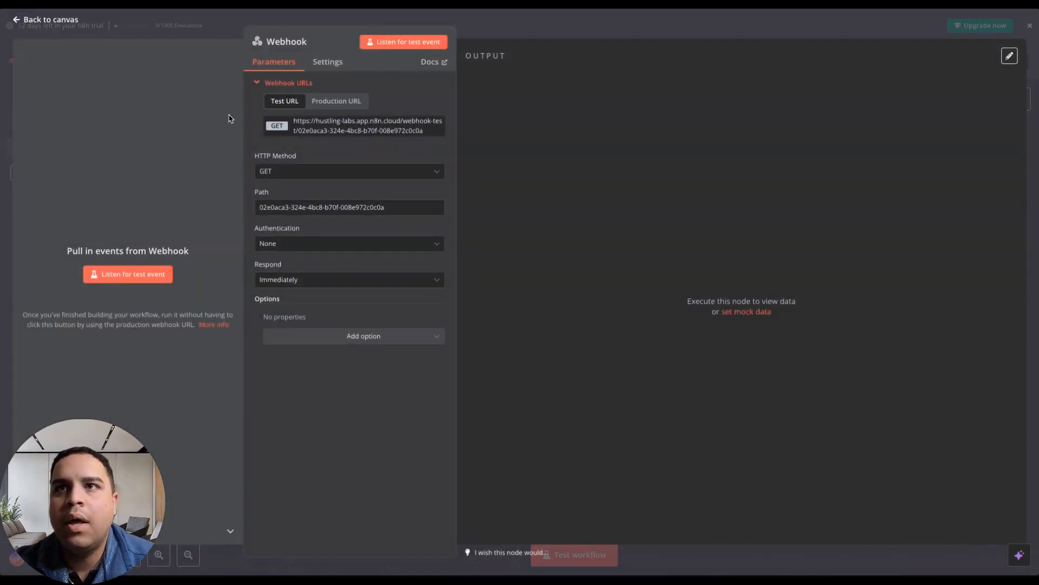
{"action": "left_click", "coordinate": [335, 101]}
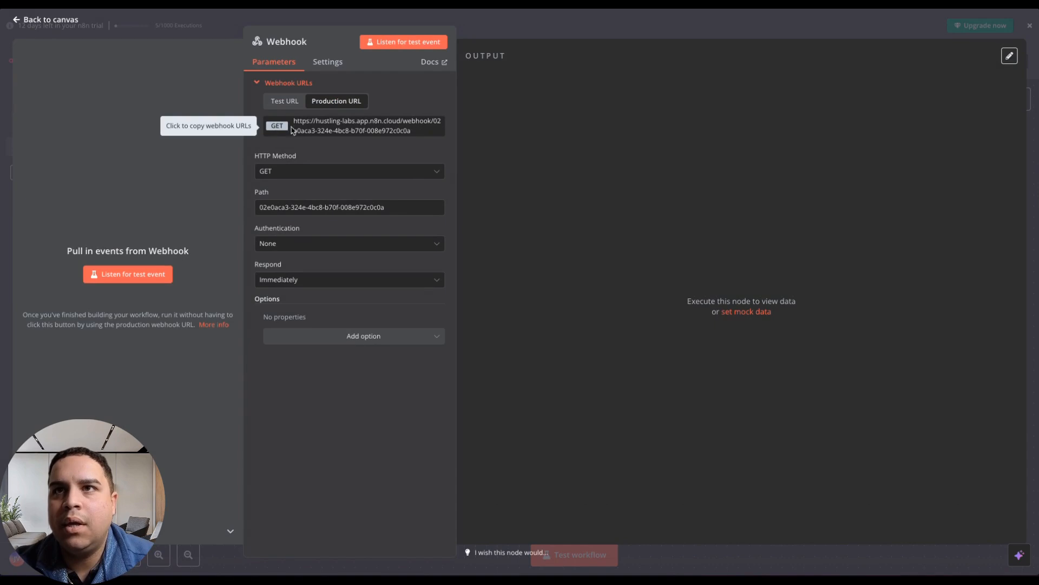
Set the Webhook node's HTTP method to POST and copy its production URL.
{"action": "left_click", "coordinate": [313, 172]}
{"action": "left_click", "coordinate": [331, 272]}
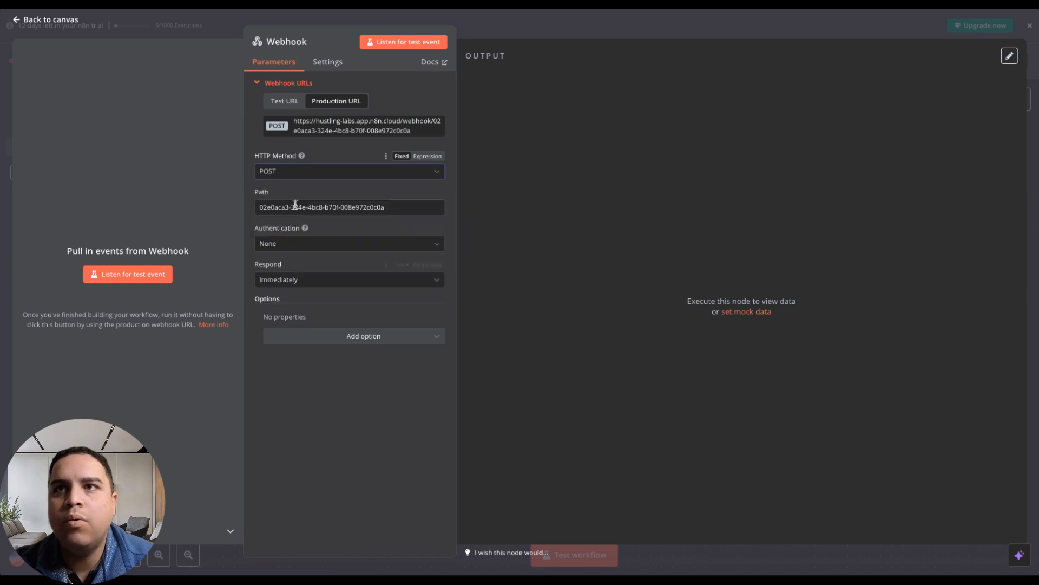
{"action": "left_click", "coordinate": [325, 125]}
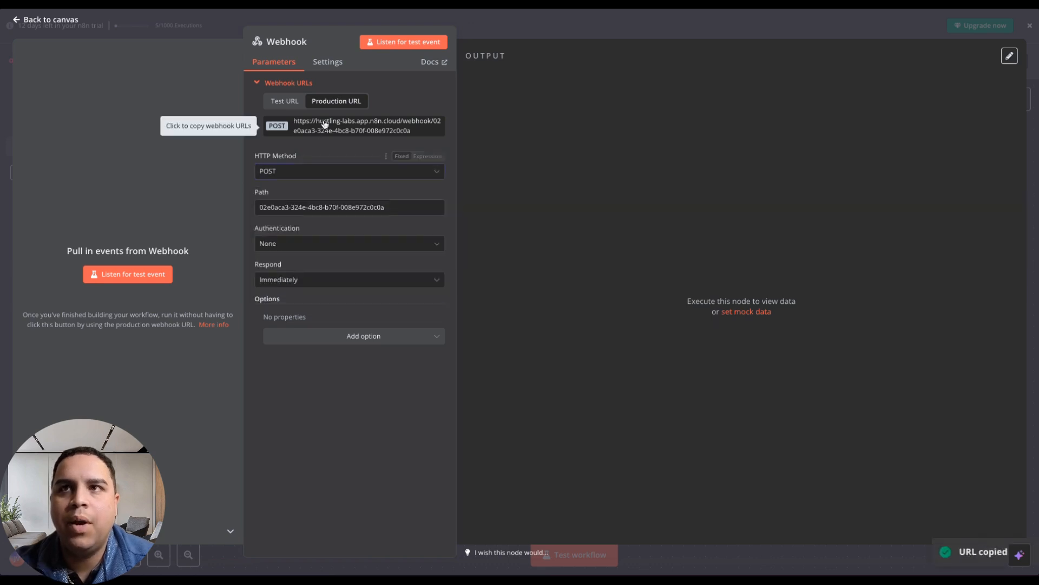
Switch to the Blog Post integrations in MakeForms, replace the existing webhook's endpoint with the copied production URL, and save.
{"action": "mouse_move", "coordinate": [5, 271]}
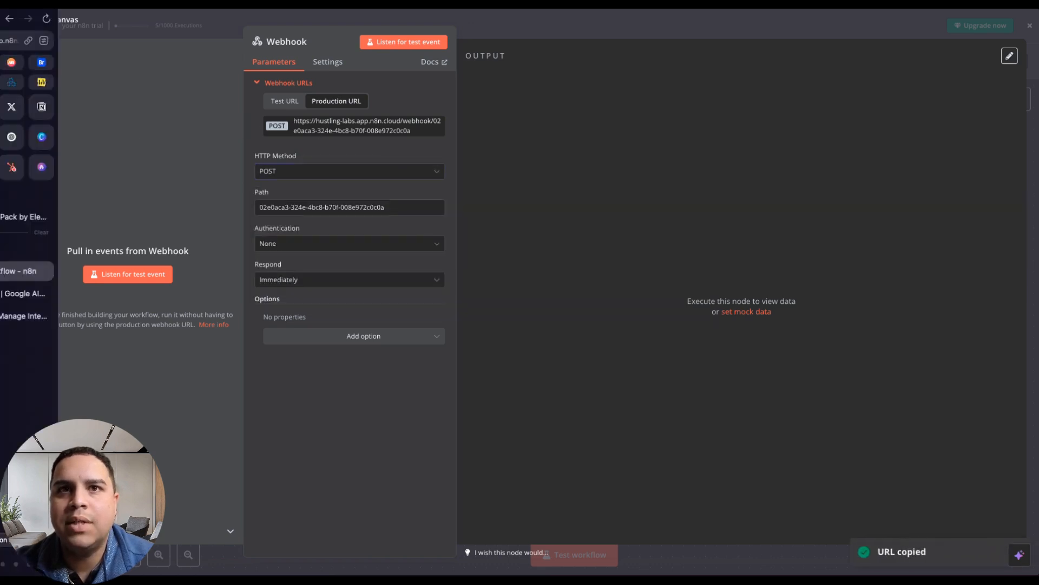
{"action": "left_click", "coordinate": [38, 317]}
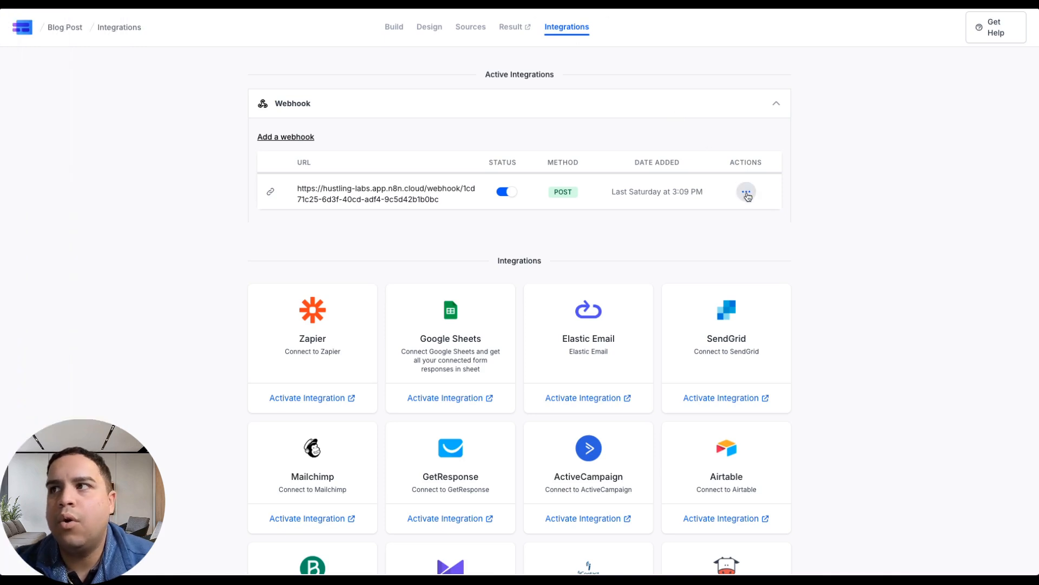
{"action": "left_click", "coordinate": [746, 192]}
{"action": "left_click", "coordinate": [777, 216]}
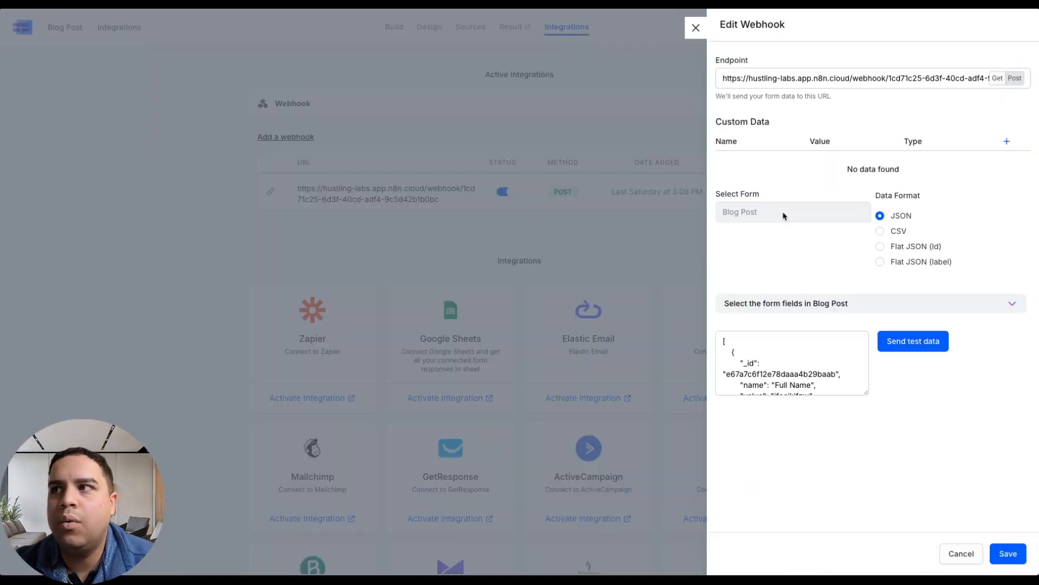
{"action": "left_click", "coordinate": [778, 80]}
{"action": "key", "text": "ctrl+a"}
{"action": "key", "text": "ctrl+v"}
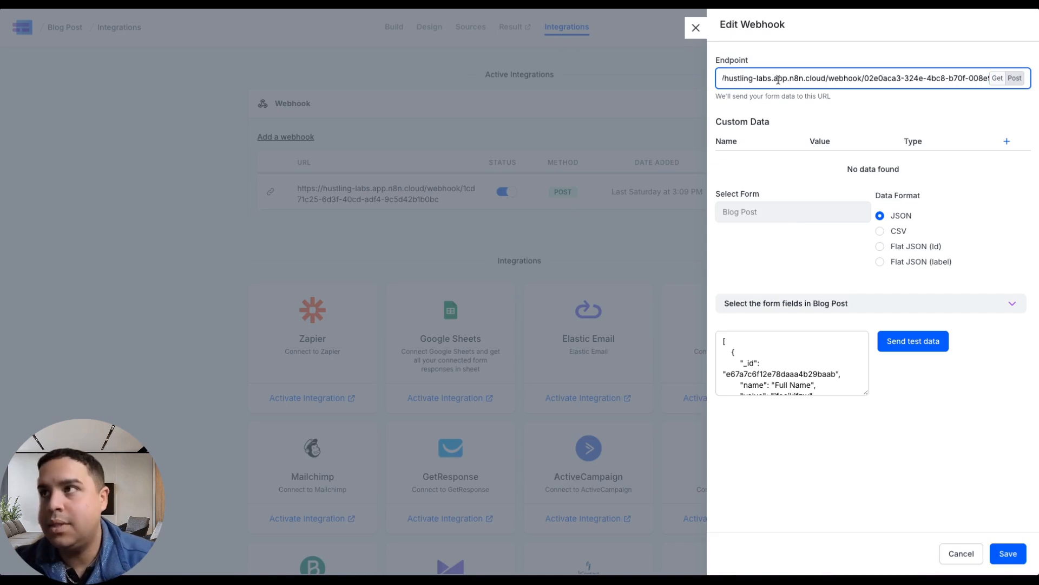
{"action": "left_click", "coordinate": [857, 150]}
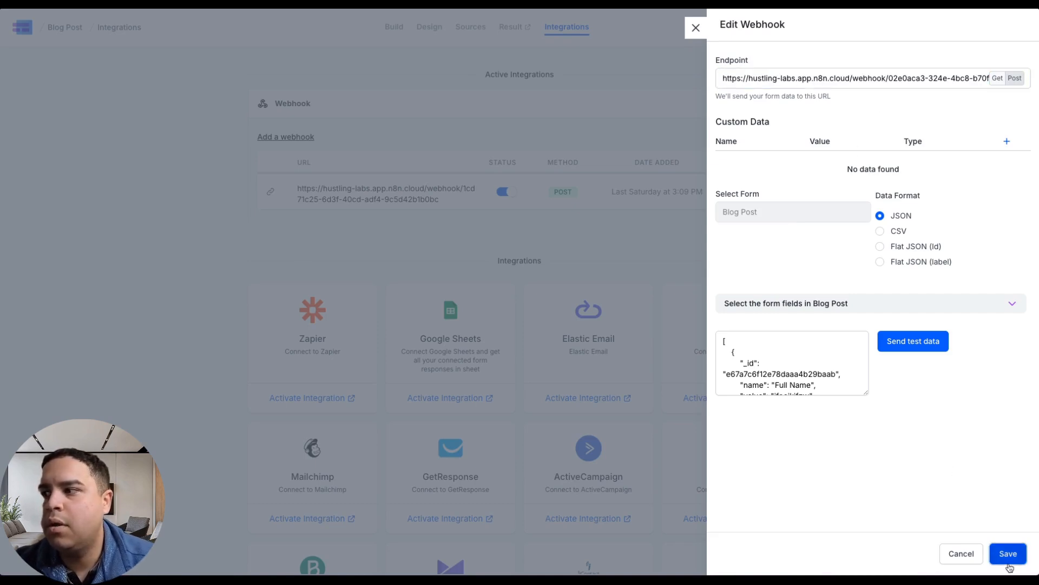
{"action": "left_click", "coordinate": [1008, 554]}
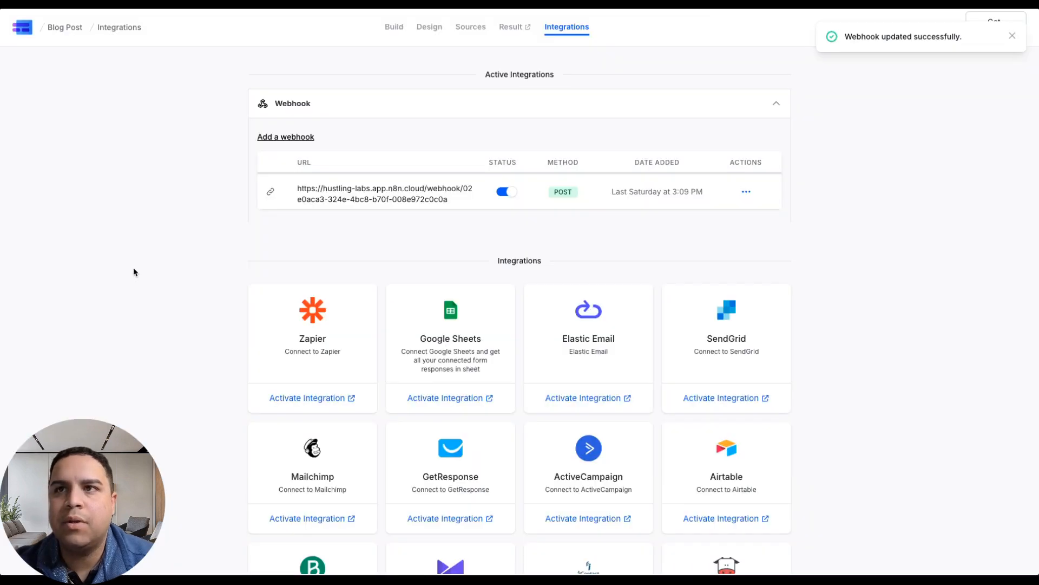
Switch back to n8n and return from the Webhook node's settings to the workflow canvas.
{"action": "mouse_move", "coordinate": [2, 271]}
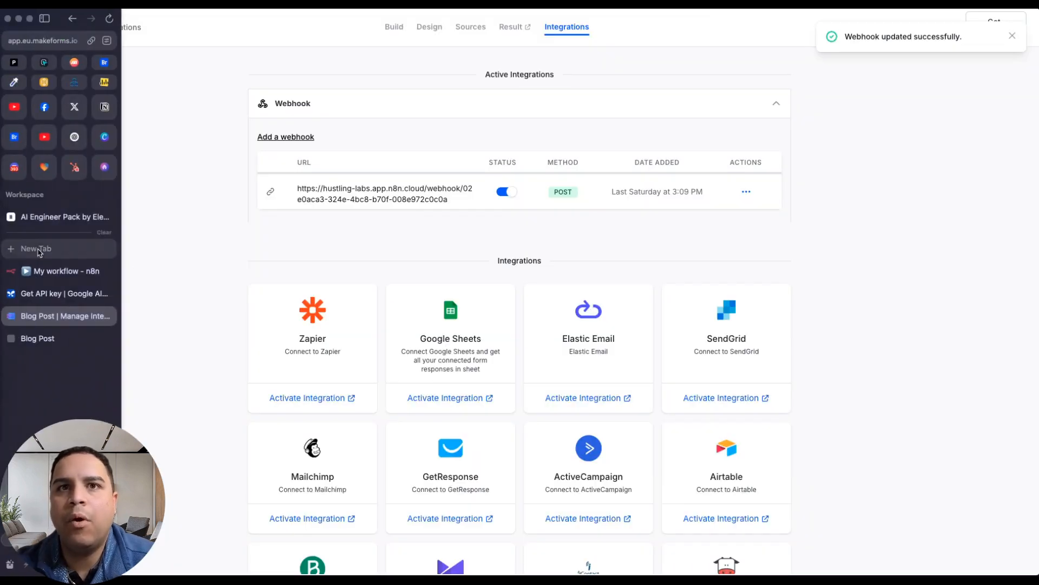
{"action": "left_click", "coordinate": [58, 280]}
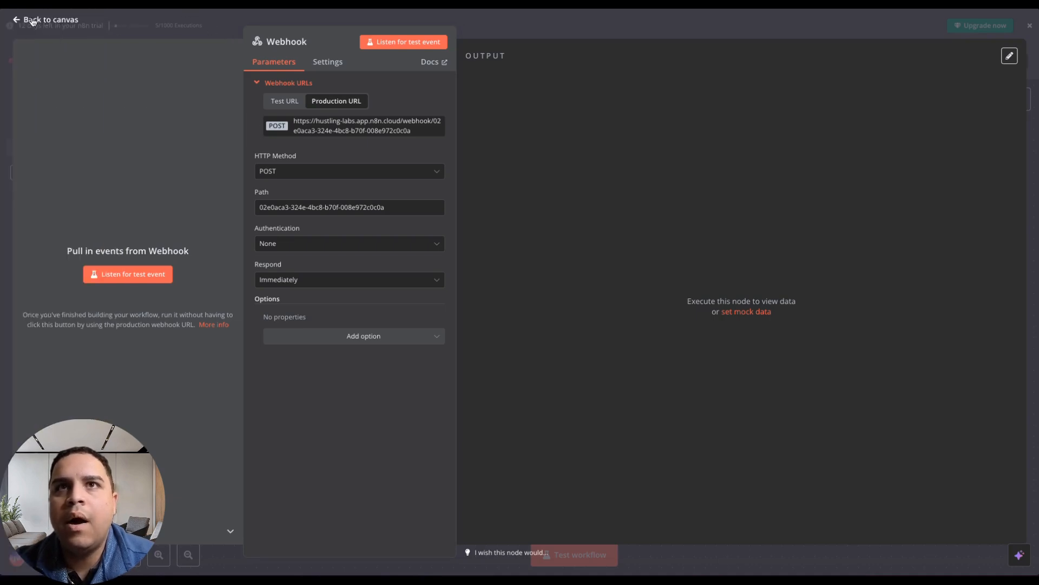
{"action": "left_click", "coordinate": [56, 20]}
{"action": "left_click", "coordinate": [453, 343]}
{"action": "scroll", "coordinate": [454, 343], "scroll_direction": "right", "scroll_amount": 1}
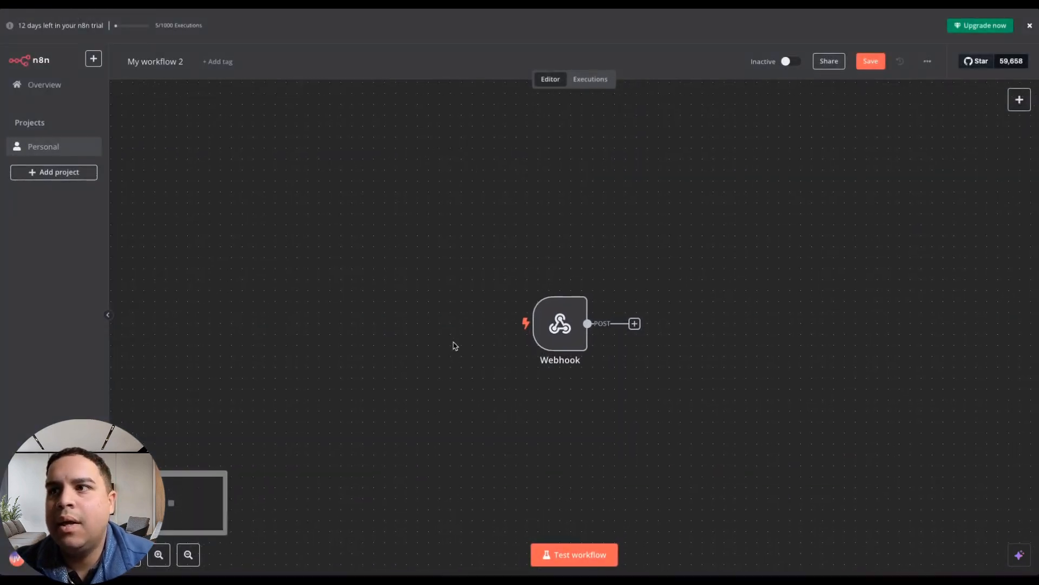
{"action": "left_click_drag", "start_coordinate": [454, 343], "coordinate": [285, 314]}
{"action": "scroll", "coordinate": [284, 313], "scroll_direction": "right", "scroll_amount": 3}
{"action": "scroll", "coordinate": [286, 317], "scroll_direction": "down", "scroll_amount": 4}
{"action": "scroll", "coordinate": [287, 317], "scroll_direction": "right", "scroll_amount": 3}
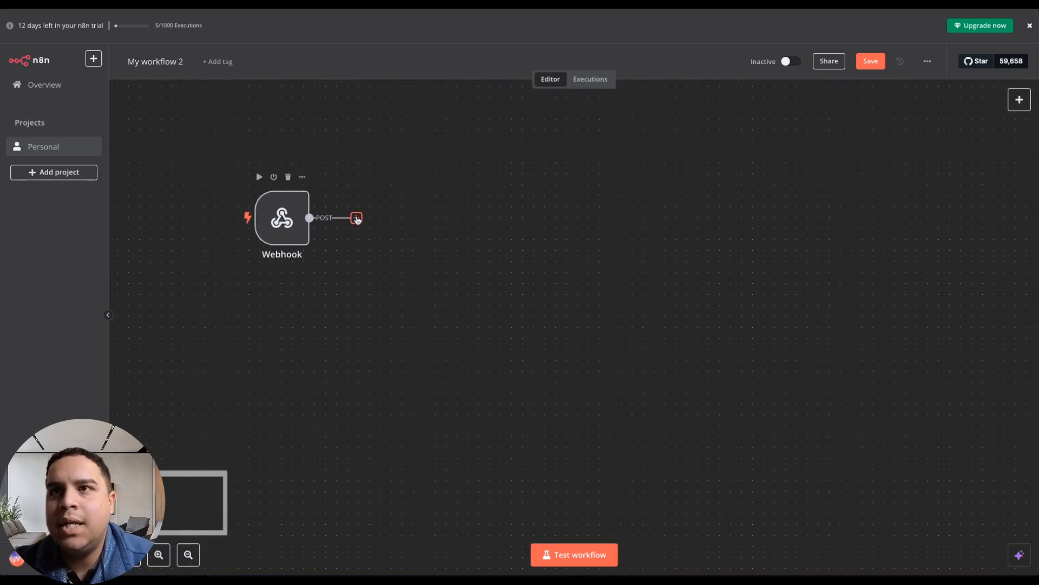
Add an AI Agent node after the Webhook node, with Tools Agent as the agent type.
{"action": "left_click", "coordinate": [358, 219]}
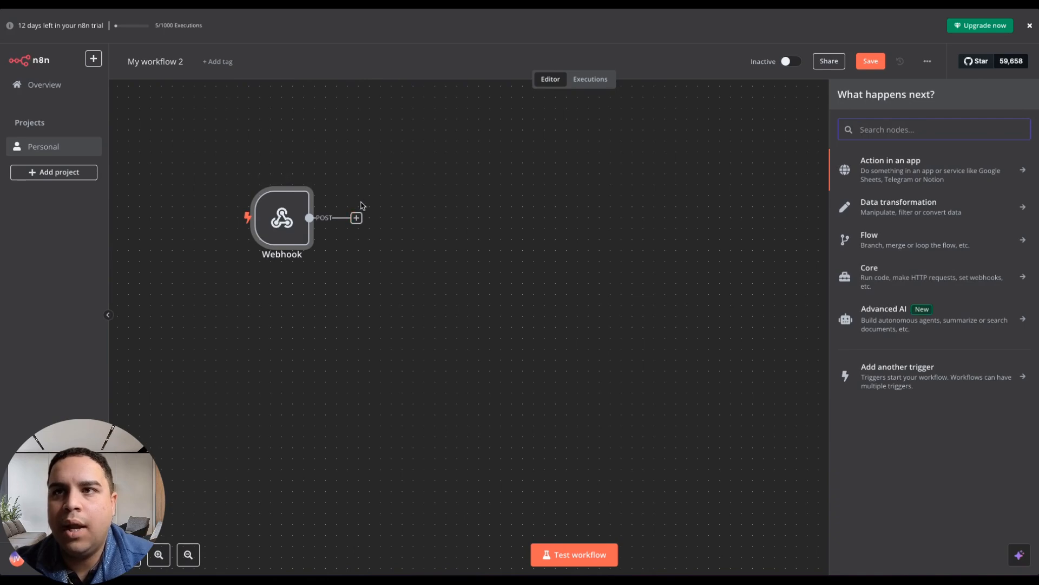
{"action": "left_click", "coordinate": [887, 321]}
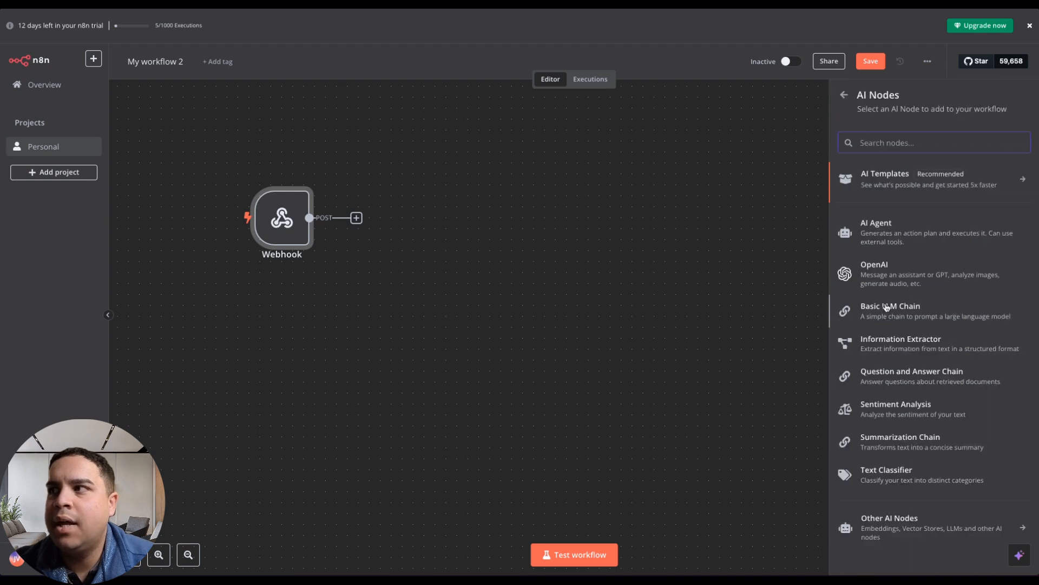
{"action": "left_click", "coordinate": [891, 235]}
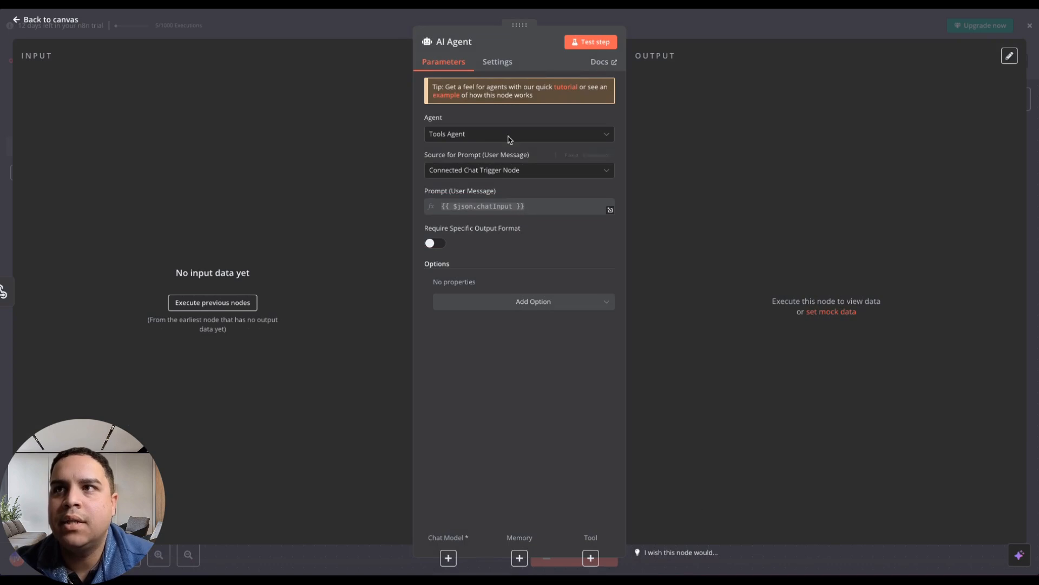
{"action": "left_click", "coordinate": [454, 136]}
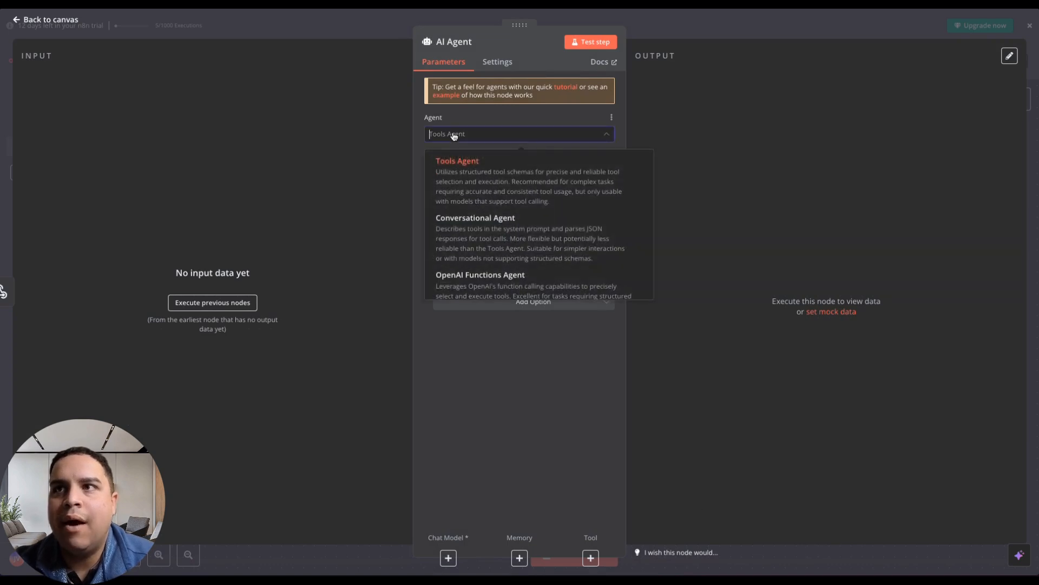
{"action": "left_click", "coordinate": [470, 171]}
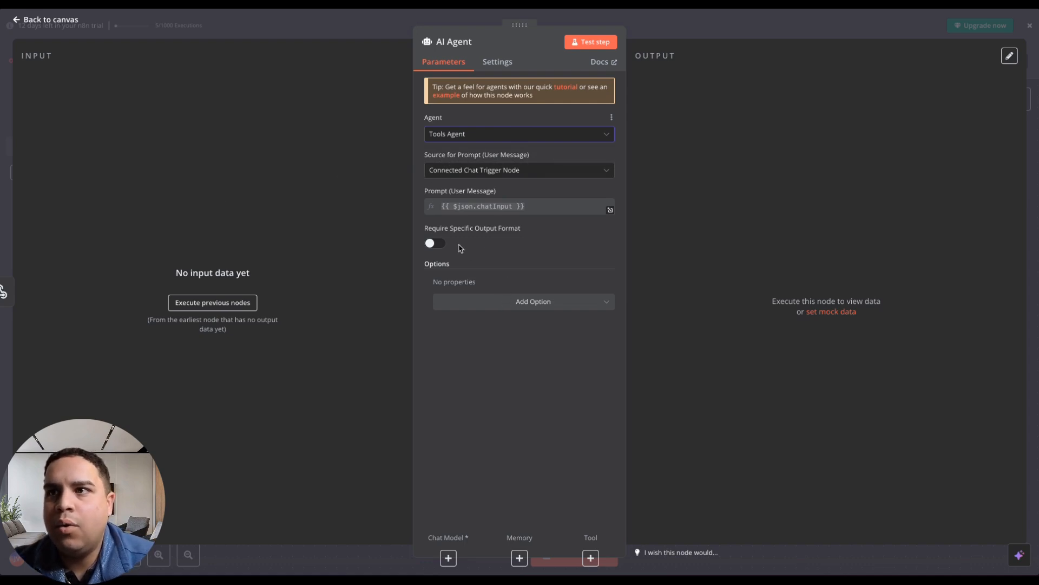
Add a System Message option to the AI Agent node, check the prompt source choices, and remove the option.
{"action": "left_click", "coordinate": [523, 307]}
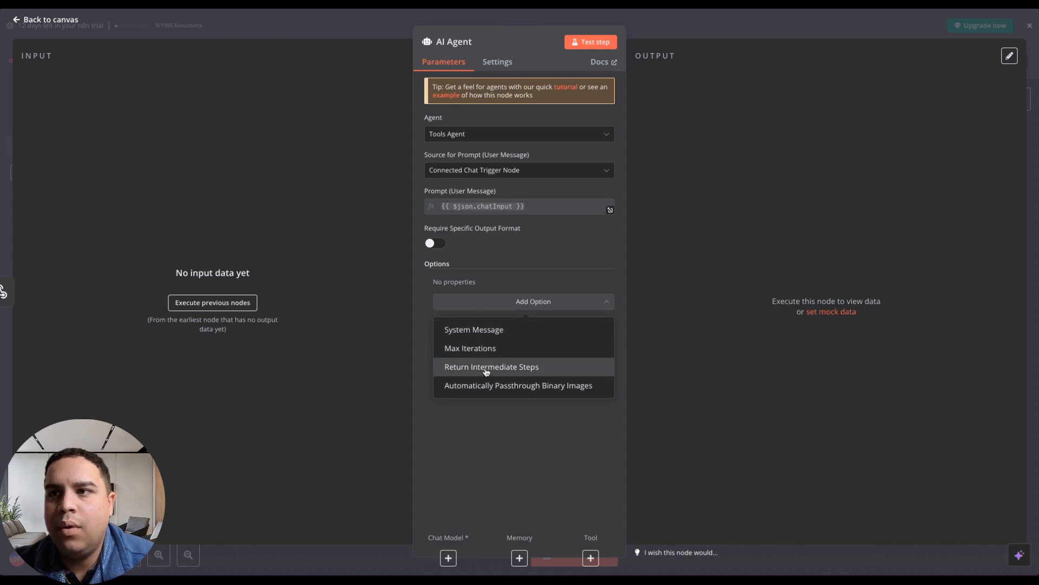
{"action": "left_click", "coordinate": [490, 331]}
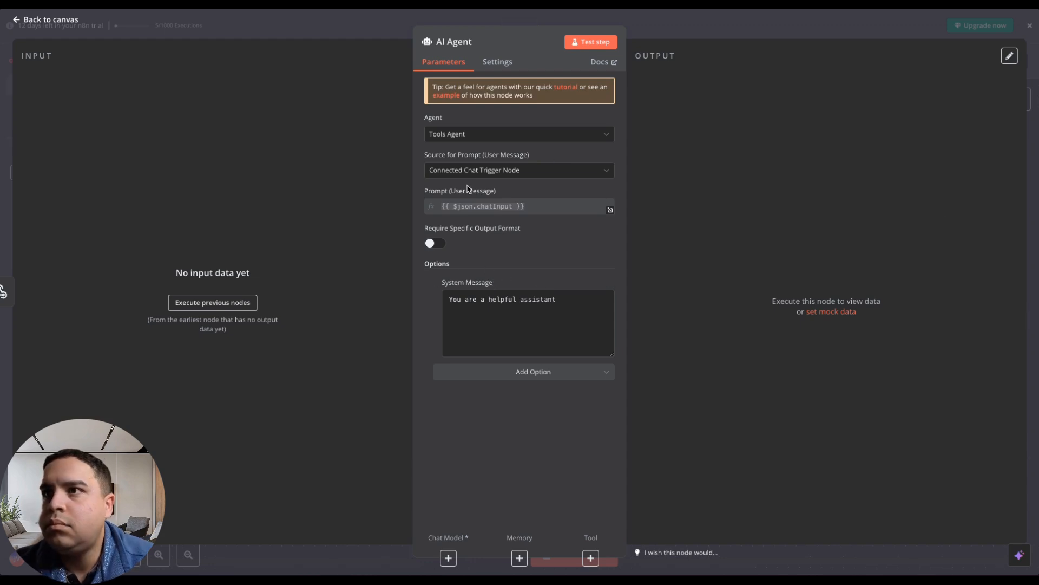
{"action": "left_click", "coordinate": [503, 171]}
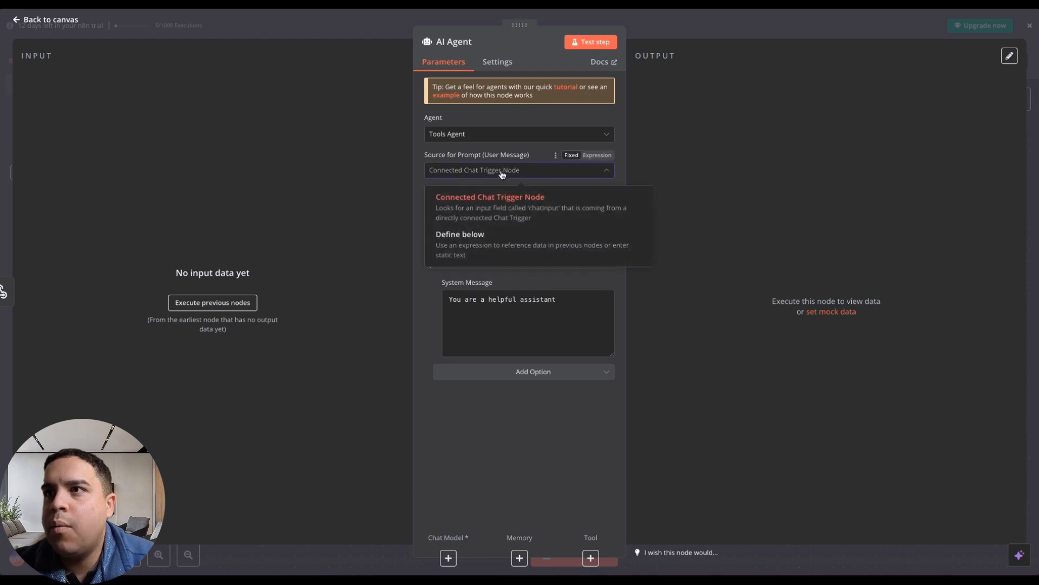
{"action": "left_click", "coordinate": [428, 301]}
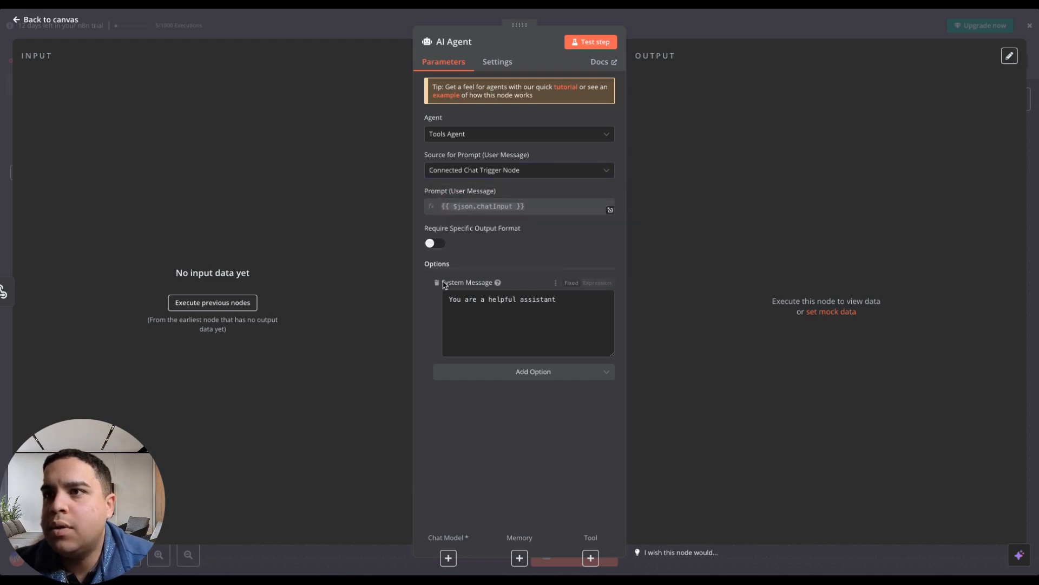
{"action": "left_click", "coordinate": [438, 283]}
Set the AI Agent's source for prompt to Define below and return to the canvas.
{"action": "left_click", "coordinate": [485, 171]}
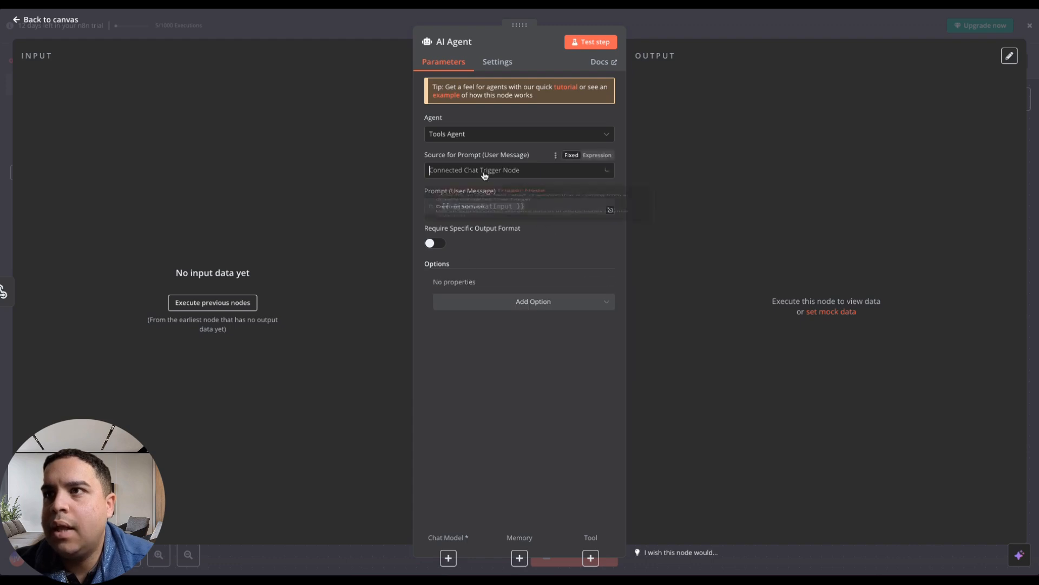
{"action": "left_click", "coordinate": [460, 241]}
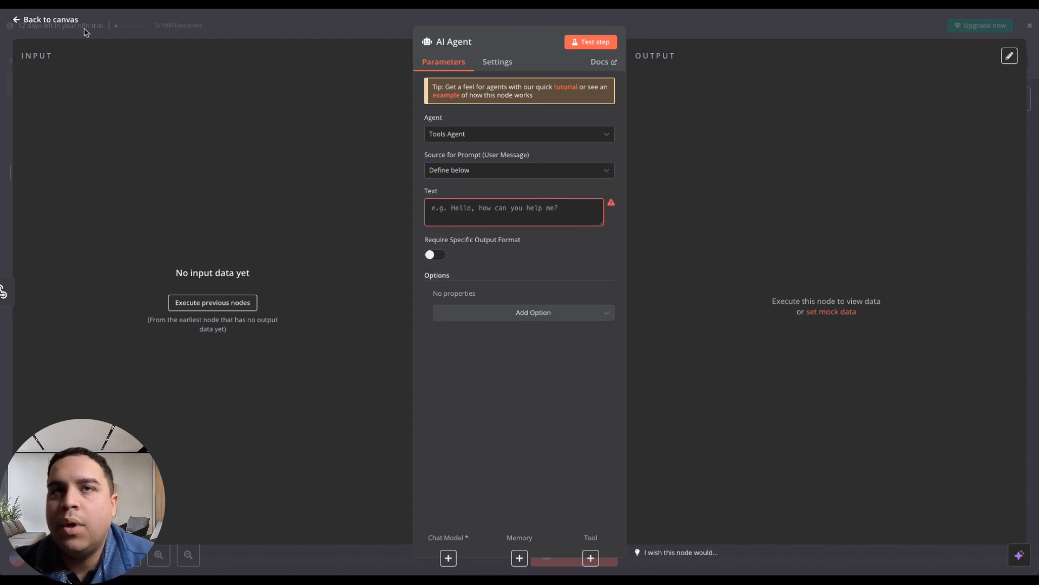
{"action": "left_click", "coordinate": [54, 20]}
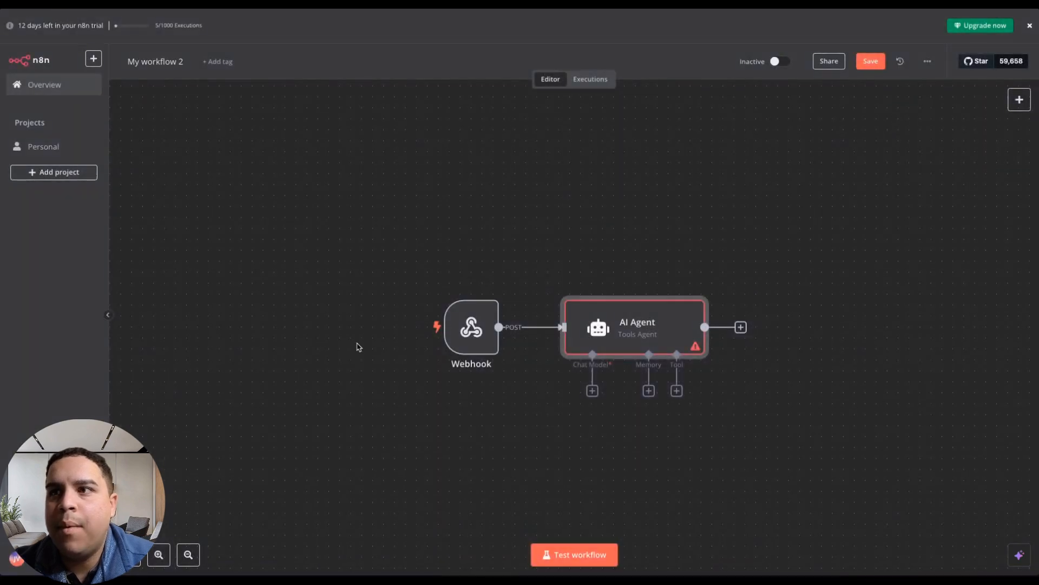
{"action": "mouse_move", "coordinate": [3, 293]}
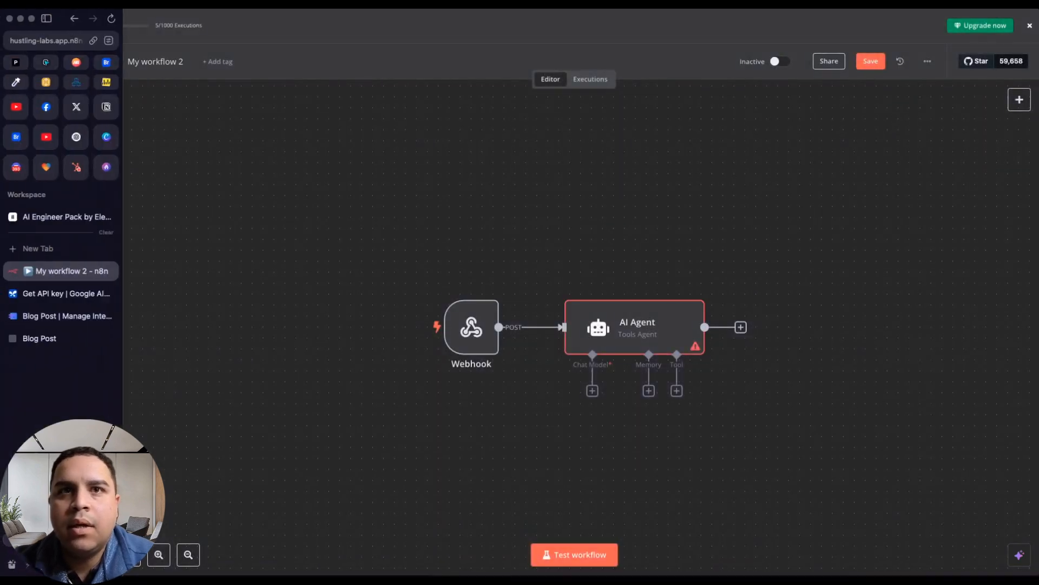
{"action": "left_click", "coordinate": [49, 317]}
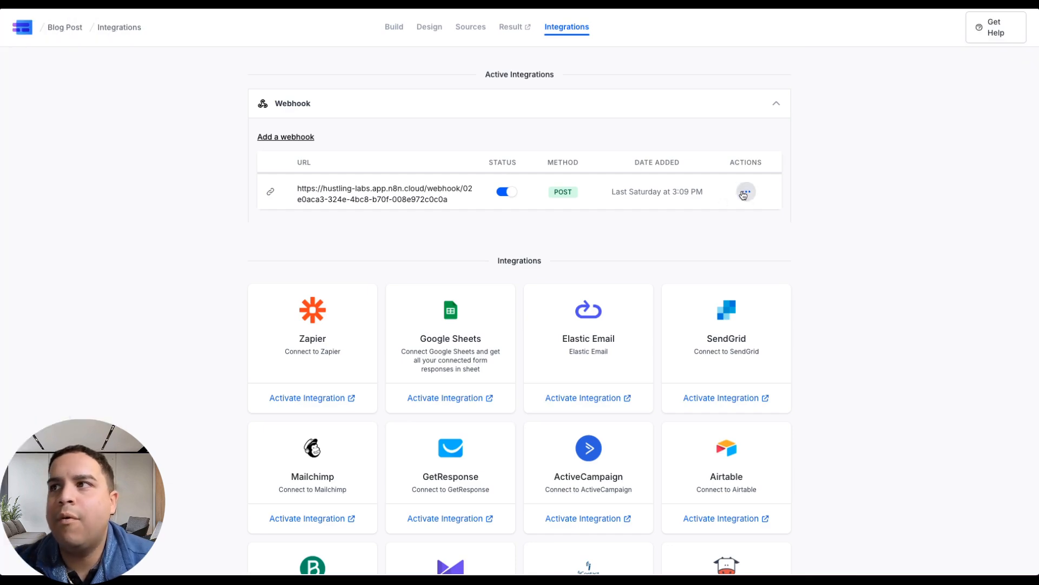
{"action": "mouse_move", "coordinate": [3, 292]}
{"action": "left_click", "coordinate": [50, 270]}
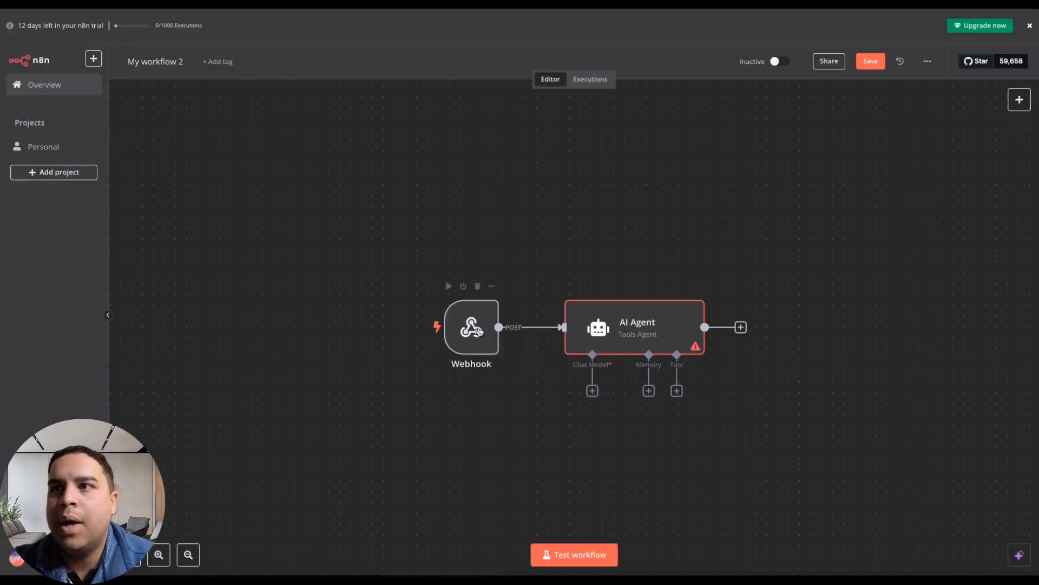
Try to listen for a test event in the Webhook node, then return to the canvas.
{"action": "double_click", "coordinate": [479, 338]}
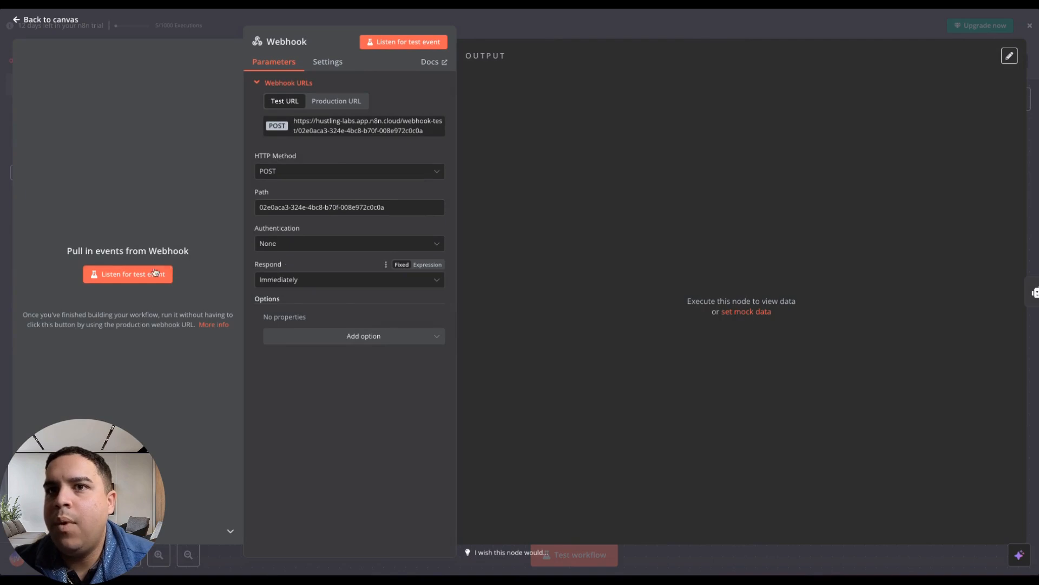
{"action": "left_click", "coordinate": [120, 275]}
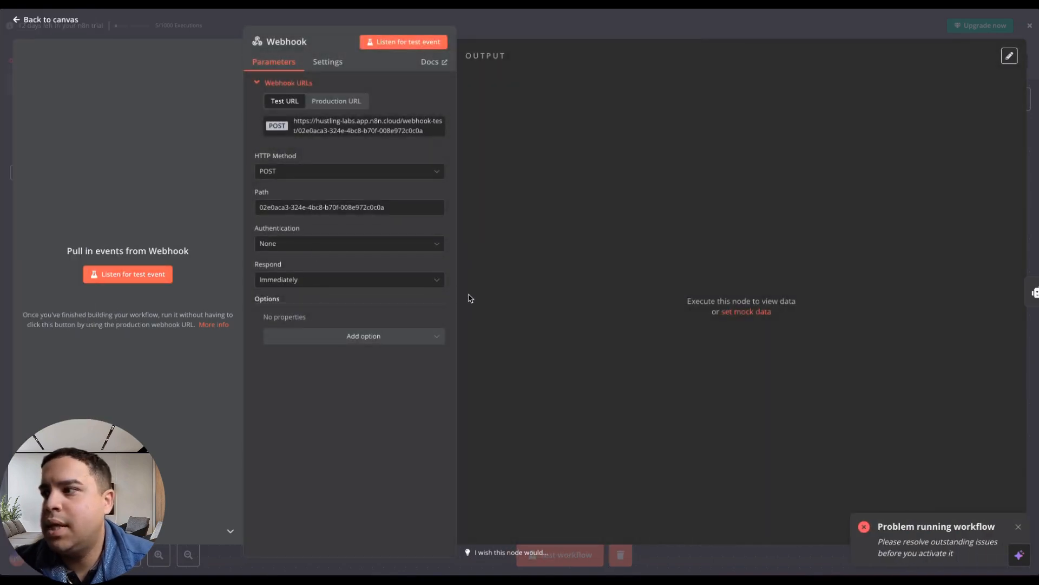
{"action": "left_click", "coordinate": [48, 20]}
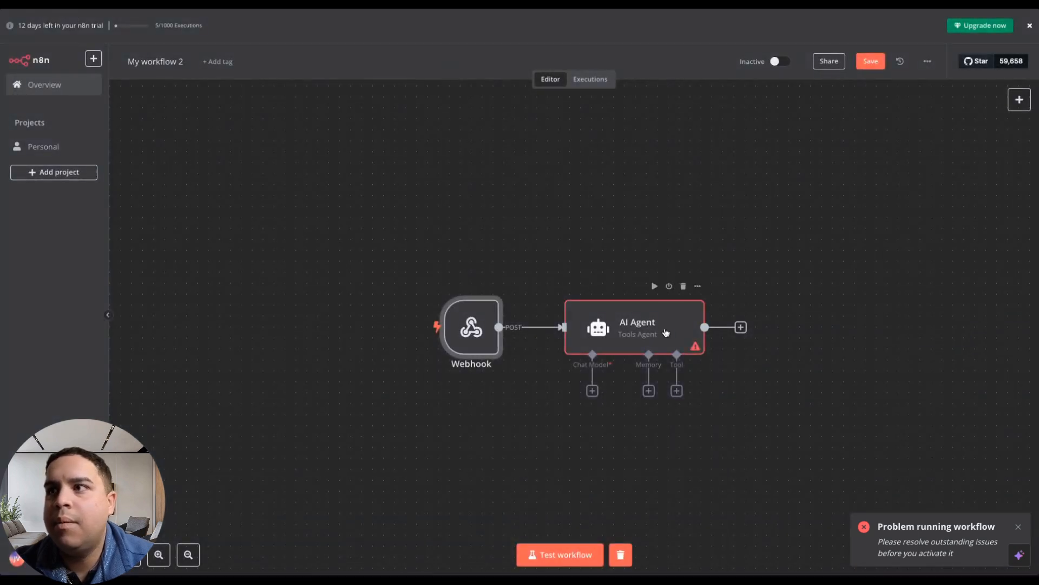
Delete the AI Agent node and start listening for a test event in the Webhook node.
{"action": "left_click", "coordinate": [683, 287]}
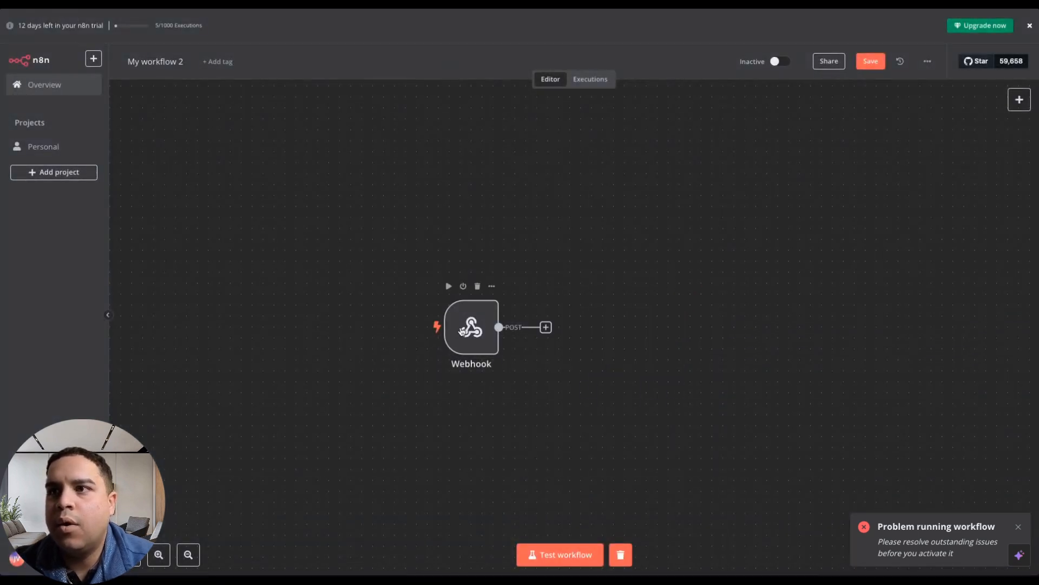
{"action": "double_click", "coordinate": [462, 330]}
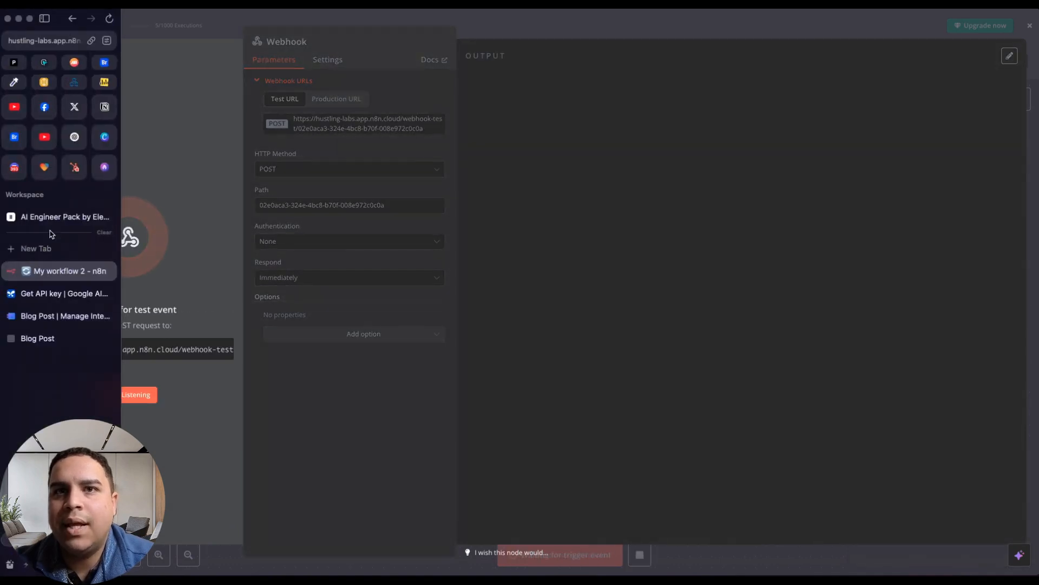
Switch to MakeForms, open the Blog Post form's existing webhook for editing, and try sending test data to it.
{"action": "left_click", "coordinate": [56, 316]}
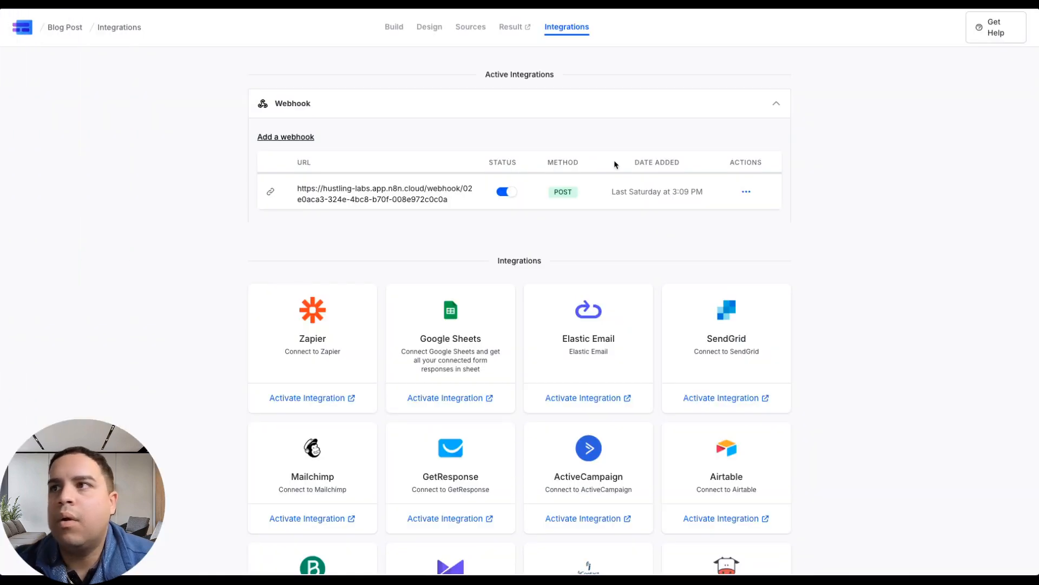
{"action": "left_click", "coordinate": [746, 191]}
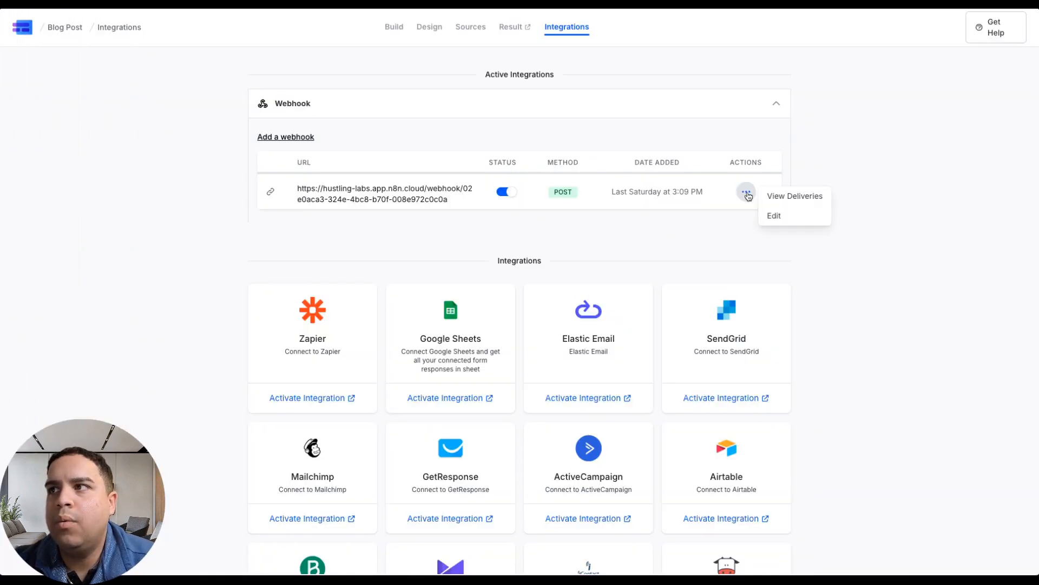
{"action": "left_click", "coordinate": [774, 214]}
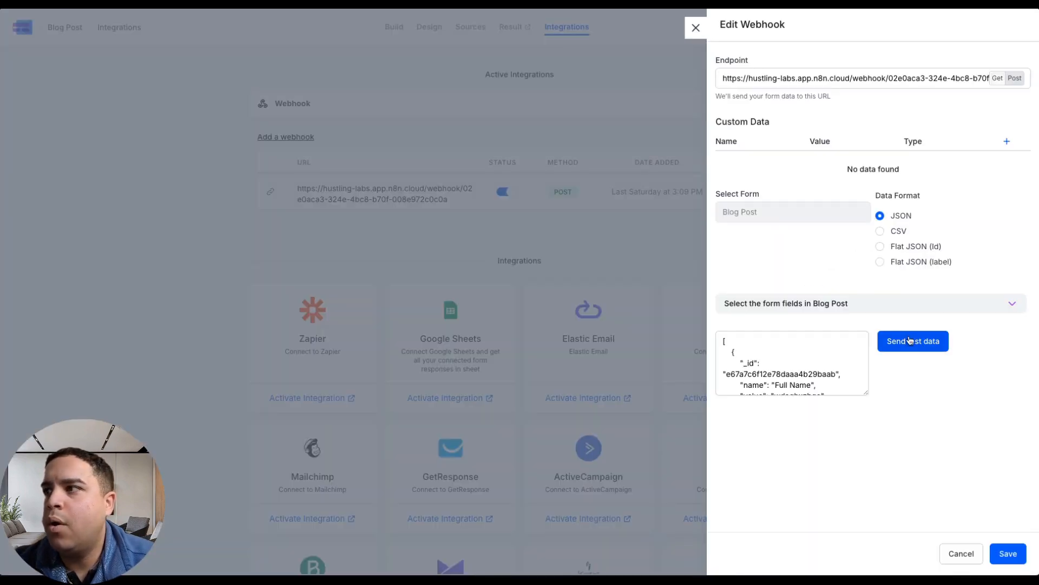
{"action": "left_click", "coordinate": [913, 343]}
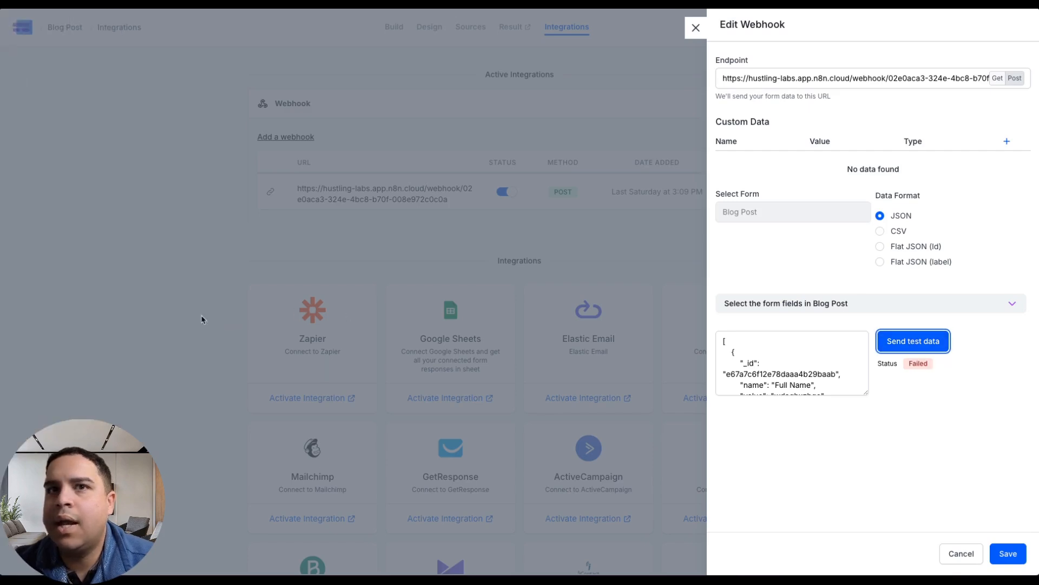
Switch to n8n, stop listening in the Webhook node, and copy its test URL.
{"action": "mouse_move", "coordinate": [2, 320]}
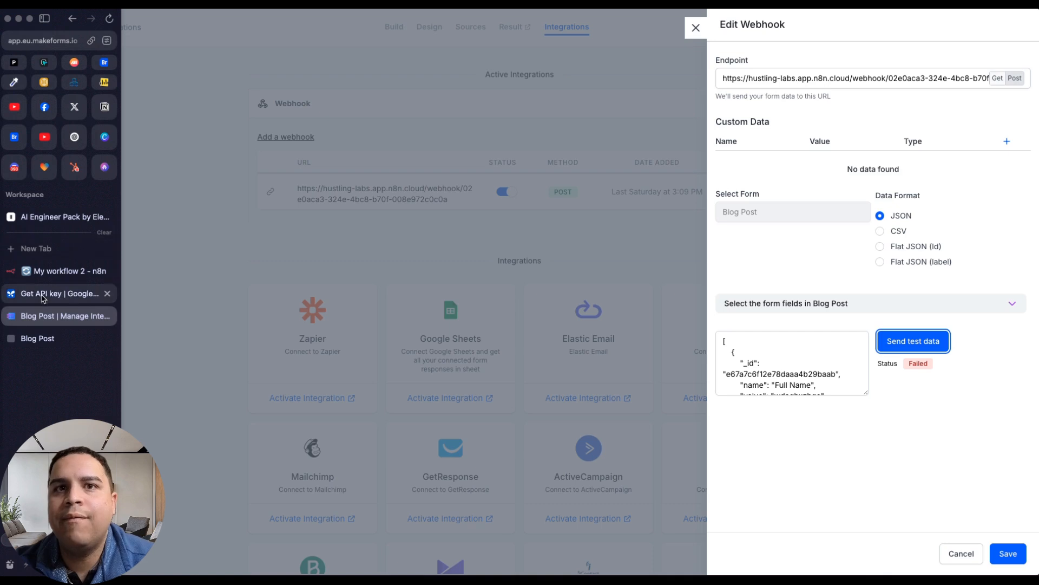
{"action": "left_click", "coordinate": [60, 270]}
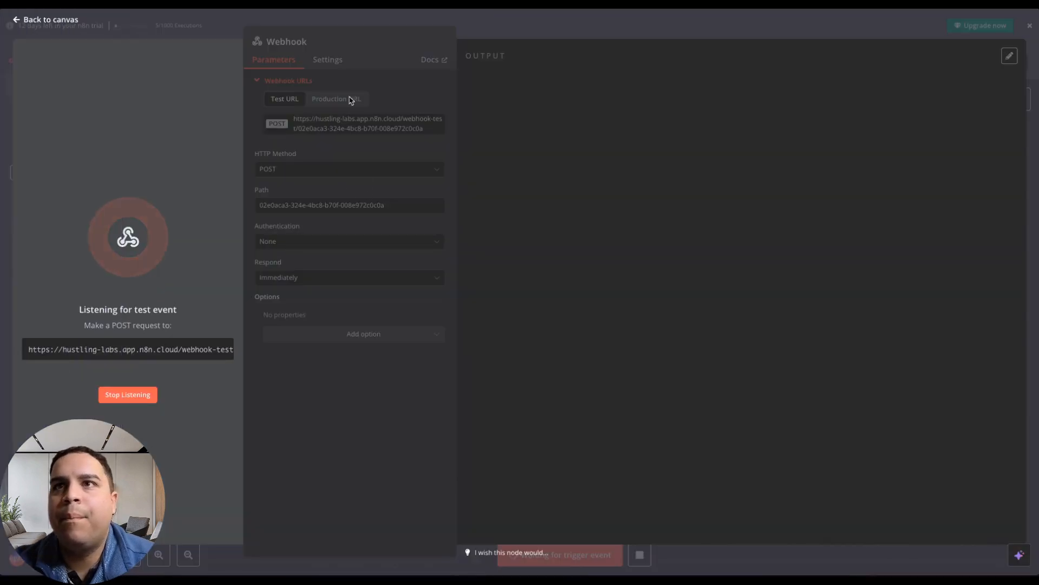
{"action": "left_click", "coordinate": [134, 394]}
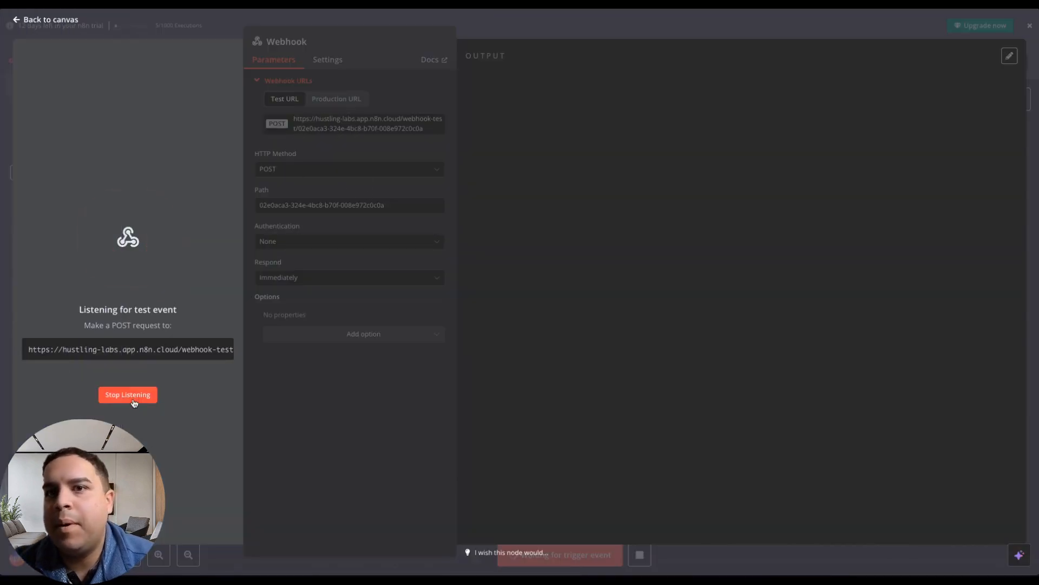
{"action": "left_click", "coordinate": [373, 125]}
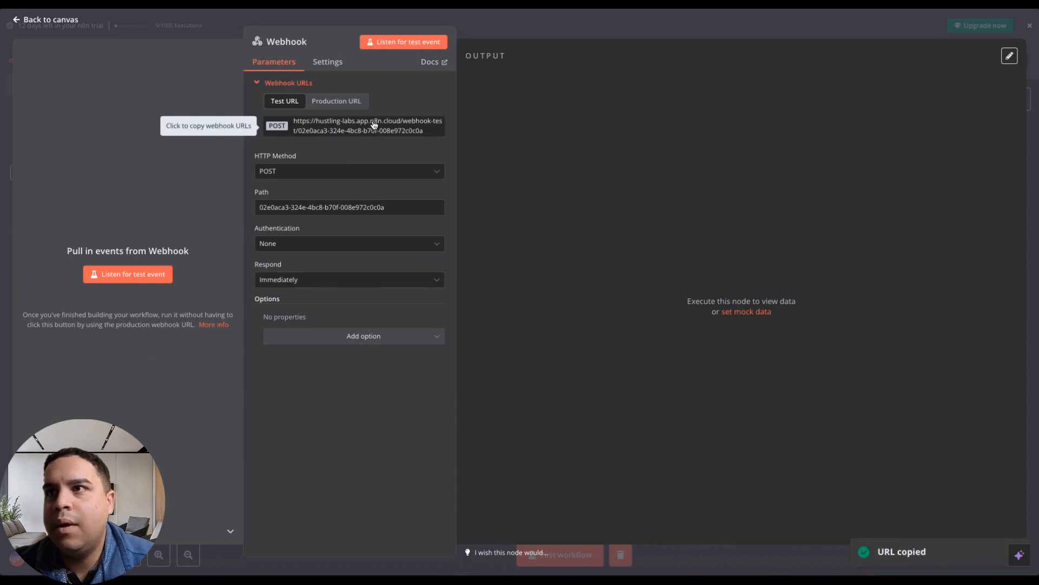
Switch to MakeForms and replace the webhook's endpoint with the copied n8n test URL.
{"action": "mouse_move", "coordinate": [3, 281]}
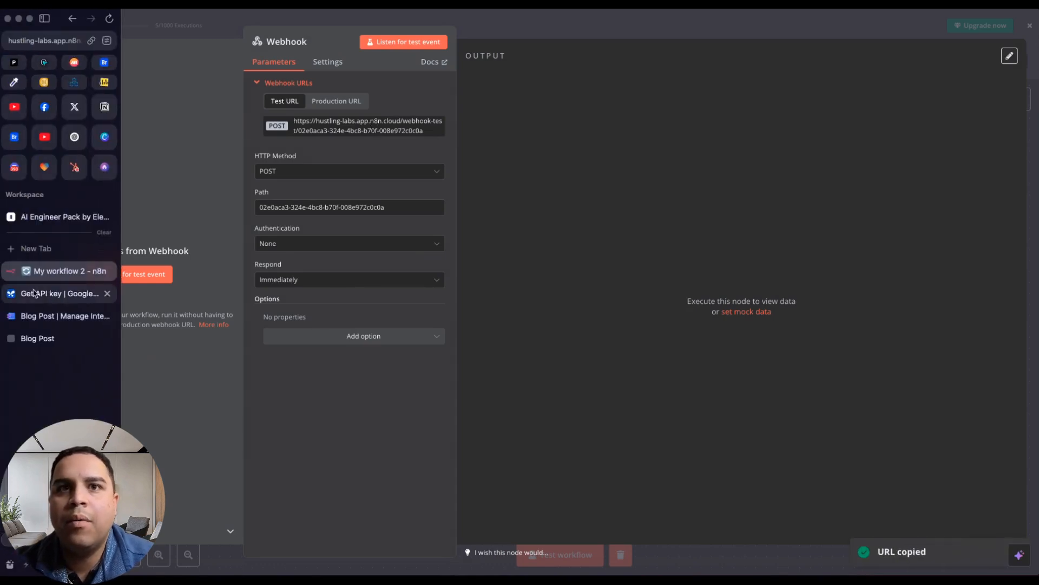
{"action": "left_click", "coordinate": [53, 317]}
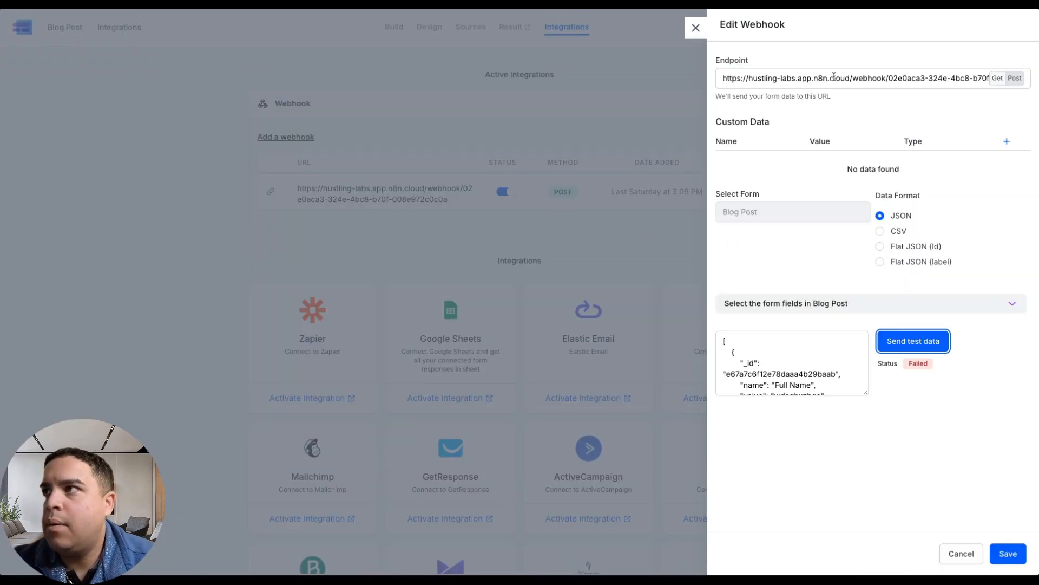
{"action": "triple_click", "coordinate": [834, 76]}
{"action": "left_click", "coordinate": [890, 128]}
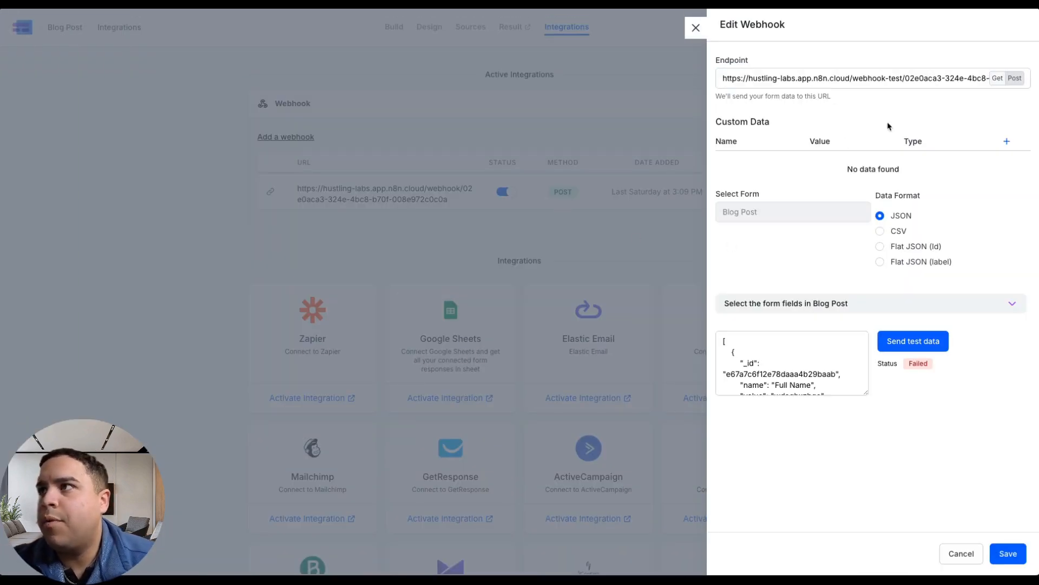
Switch to n8n and start listening for a test event in the Webhook node.
{"action": "mouse_move", "coordinate": [5, 279]}
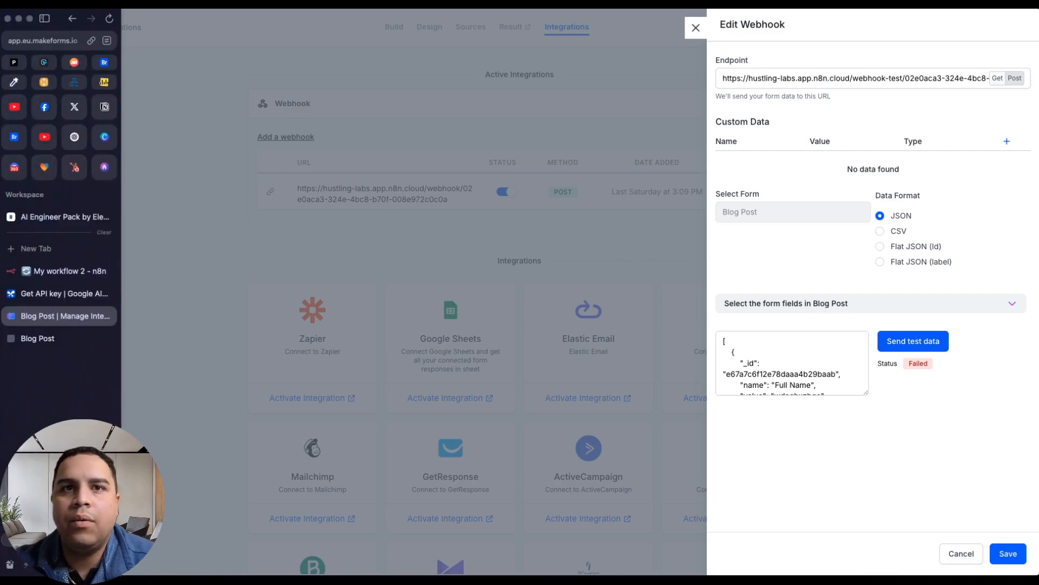
{"action": "left_click", "coordinate": [54, 270]}
{"action": "left_click", "coordinate": [130, 276]}
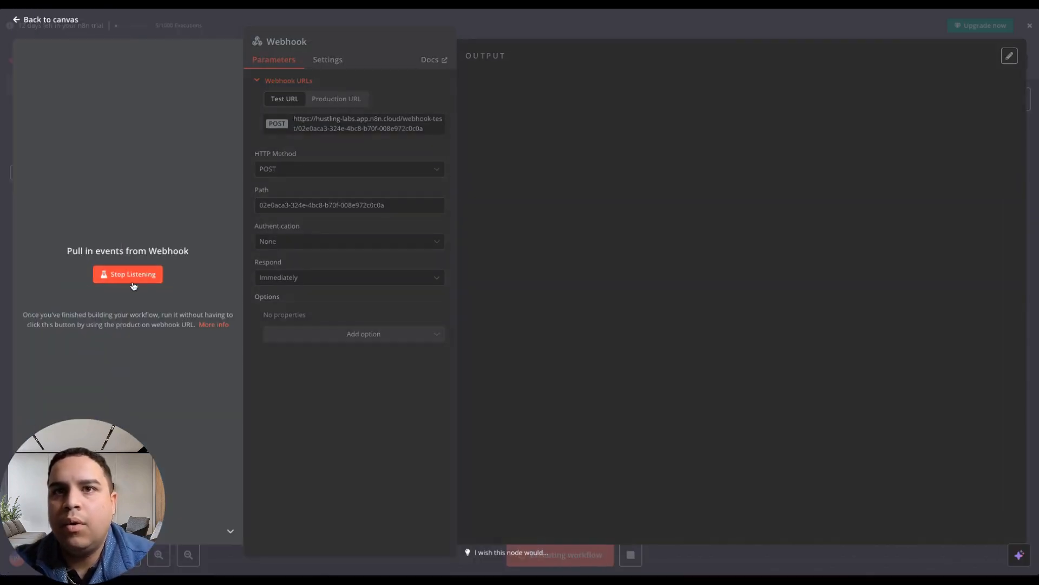
Switch to MakeForms, send test data to the new endpoint, and save the webhook.
{"action": "mouse_move", "coordinate": [4, 249]}
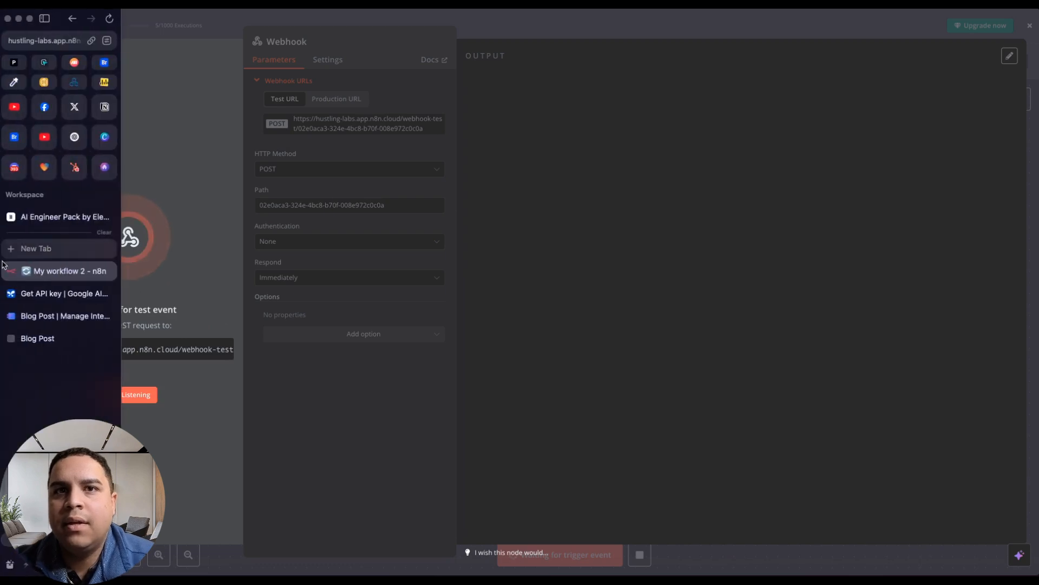
{"action": "left_click", "coordinate": [54, 315]}
{"action": "left_click", "coordinate": [917, 340]}
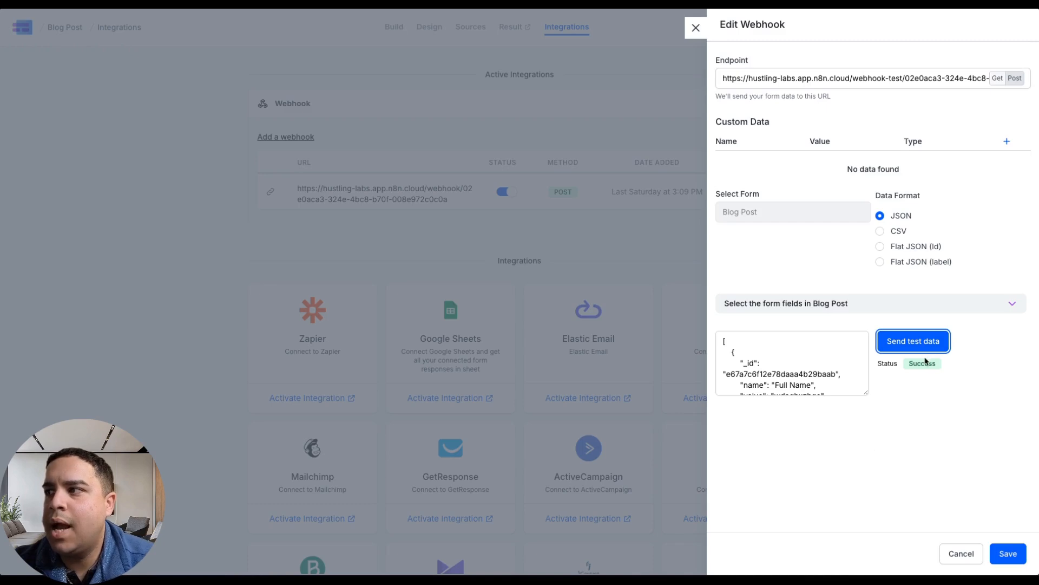
{"action": "left_click", "coordinate": [1007, 553]}
Switch to n8n, examine the form data in the Webhook node's JSON output, and return to the canvas.
{"action": "mouse_move", "coordinate": [4, 293]}
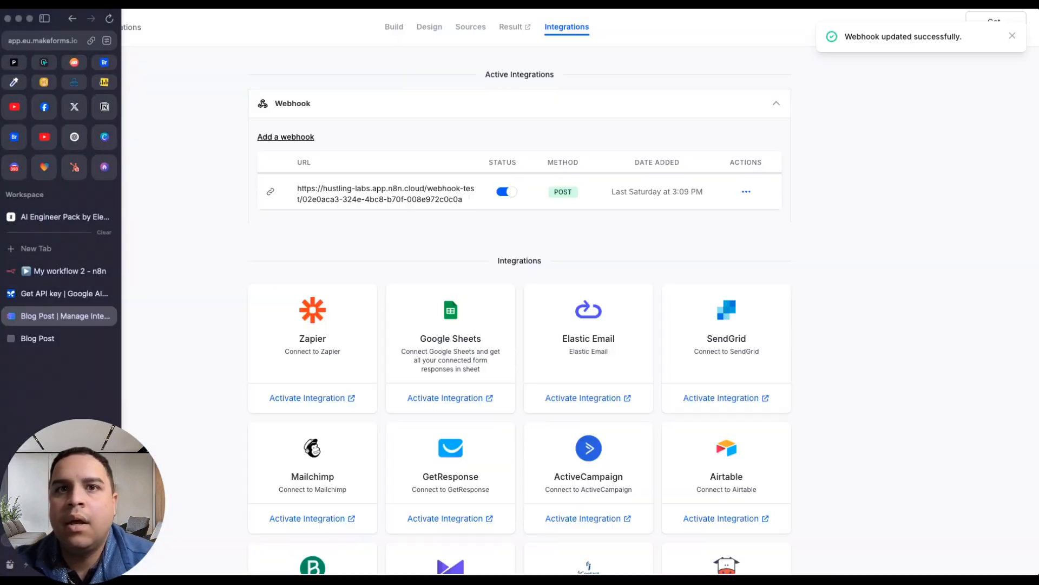
{"action": "left_click", "coordinate": [57, 272]}
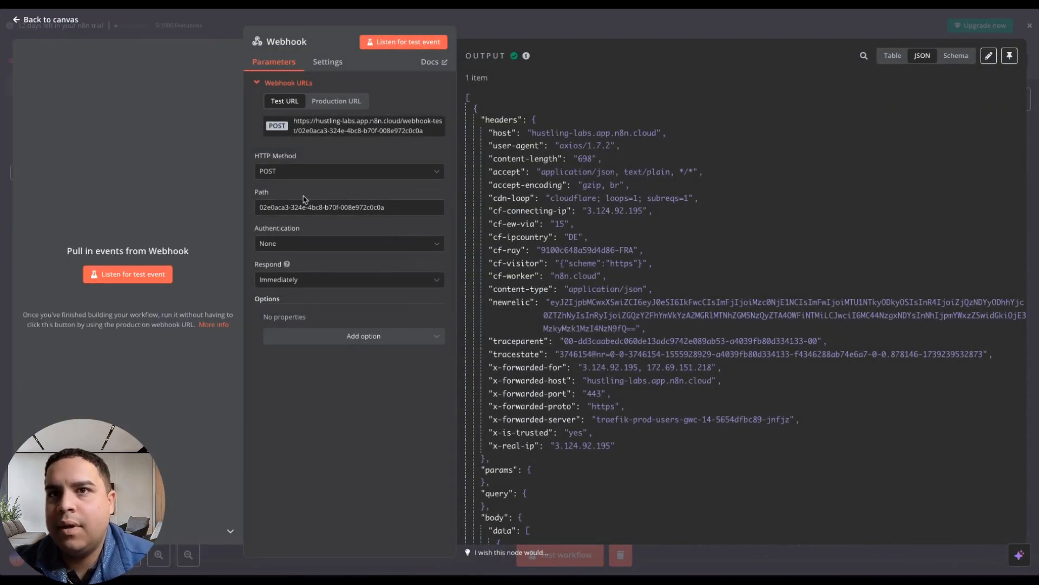
{"action": "scroll", "coordinate": [638, 391], "scroll_direction": "down", "scroll_amount": 10}
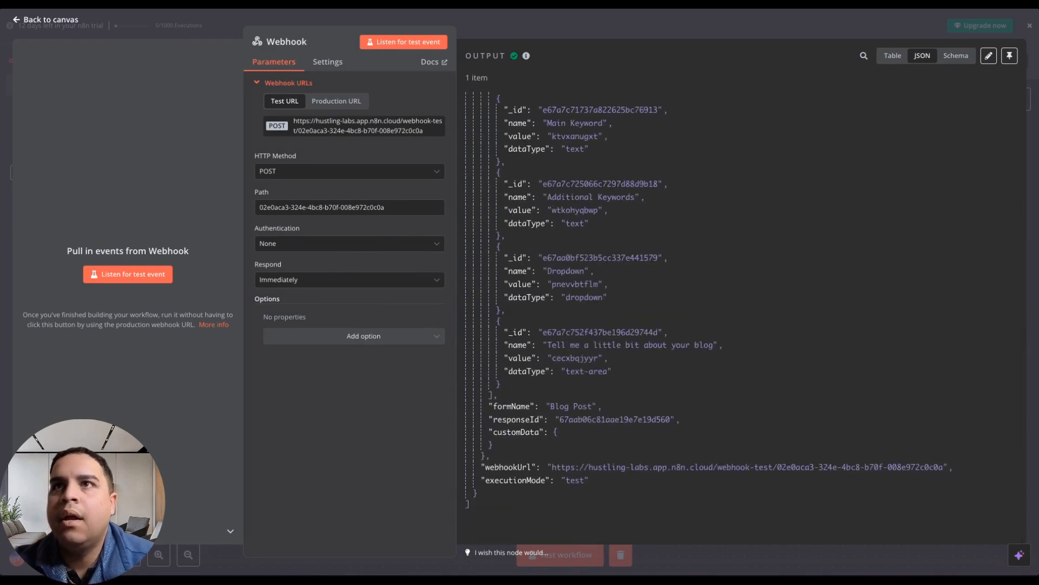
{"action": "left_click", "coordinate": [53, 21]}
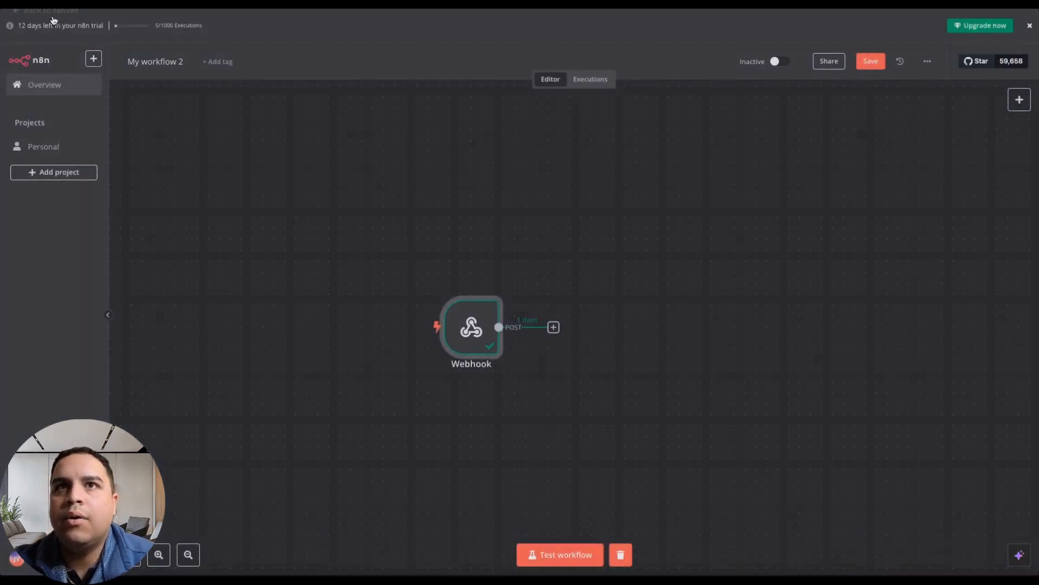
Add an AI Agent node after the Webhook node and set its source for prompt to Define below.
{"action": "left_click", "coordinate": [553, 328]}
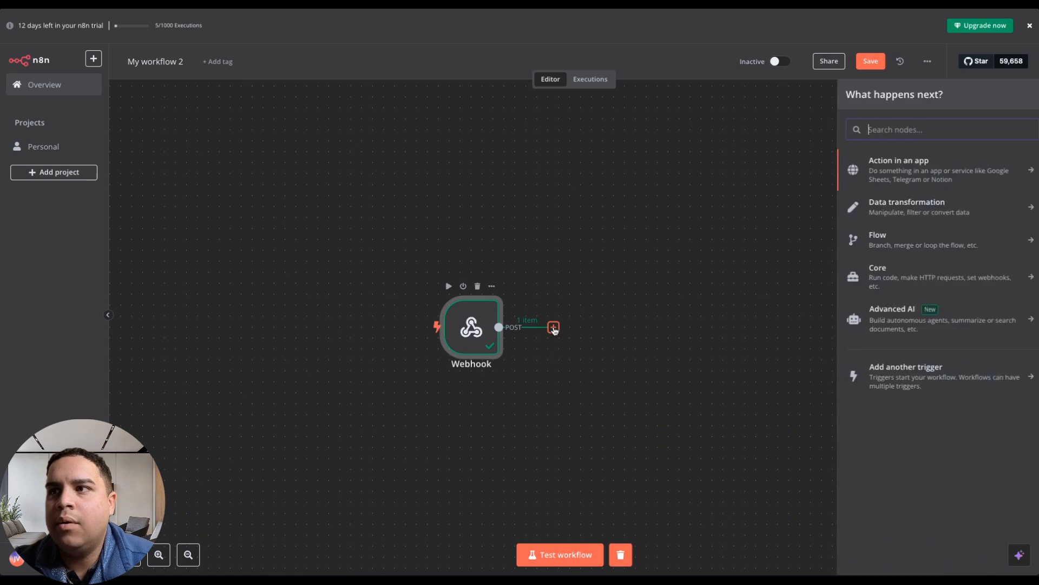
{"action": "left_click", "coordinate": [892, 314]}
{"action": "left_click", "coordinate": [881, 239]}
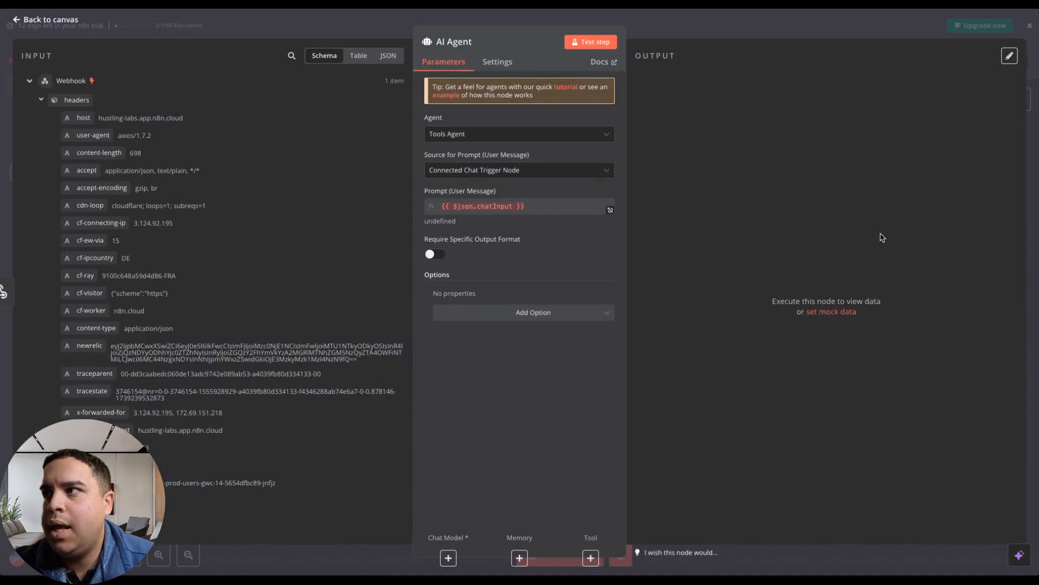
{"action": "left_click", "coordinate": [481, 171]}
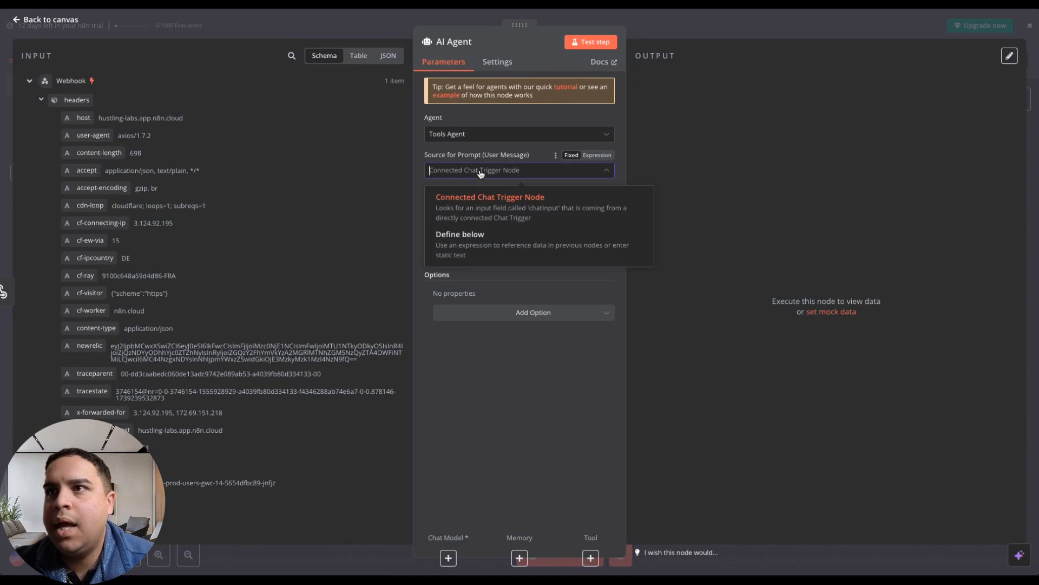
{"action": "left_click", "coordinate": [463, 245]}
Paste the prepared blog-writing prompt into the AI Agent's Text field.
{"action": "left_click", "coordinate": [513, 210]}
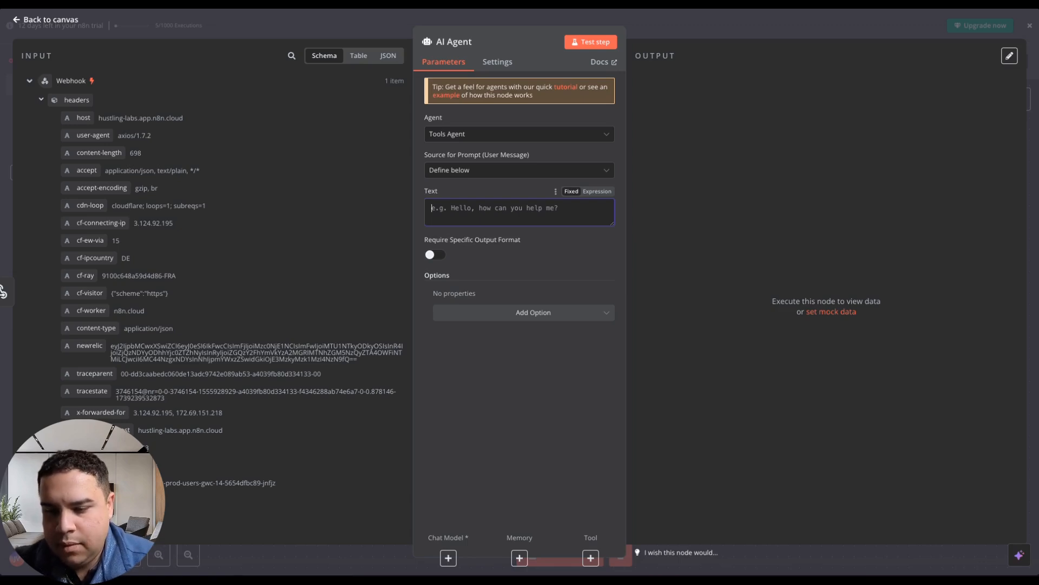
{"action": "key", "text": "super+Tab"}
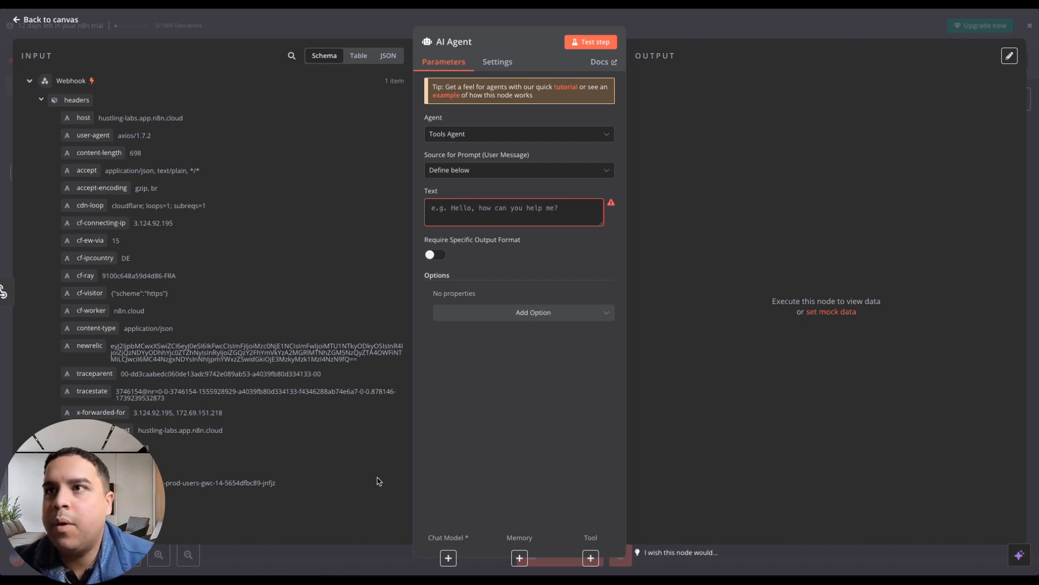
{"action": "left_click", "coordinate": [552, 209]}
{"action": "key", "text": "super+v"}
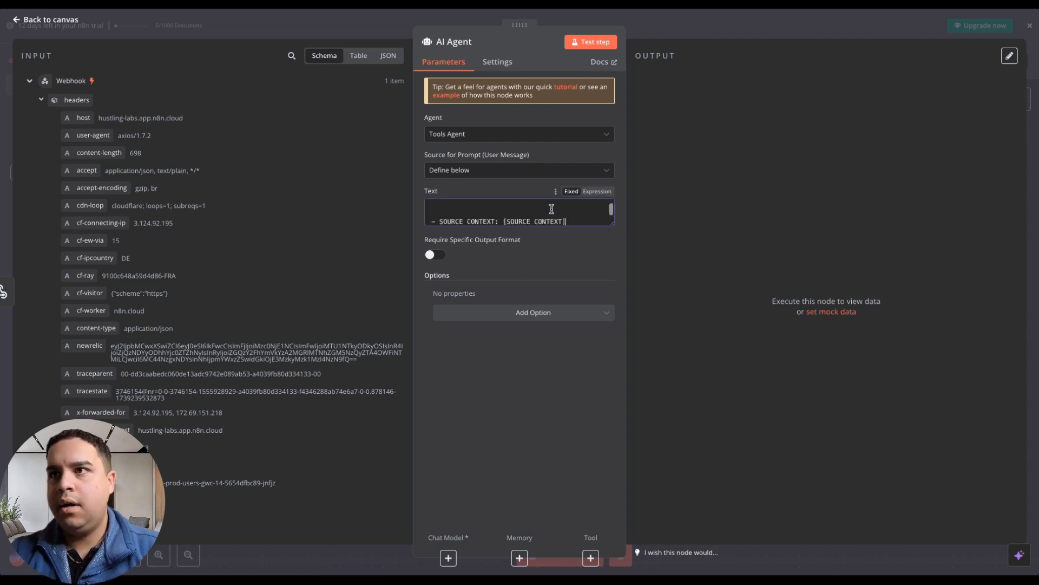
Replace the [SOURCE CONTEXT] placeholder in the prompt with the data[5] value of "Tell me a little bit about your blog".
{"action": "scroll", "coordinate": [510, 212], "scroll_direction": "down", "scroll_amount": 1}
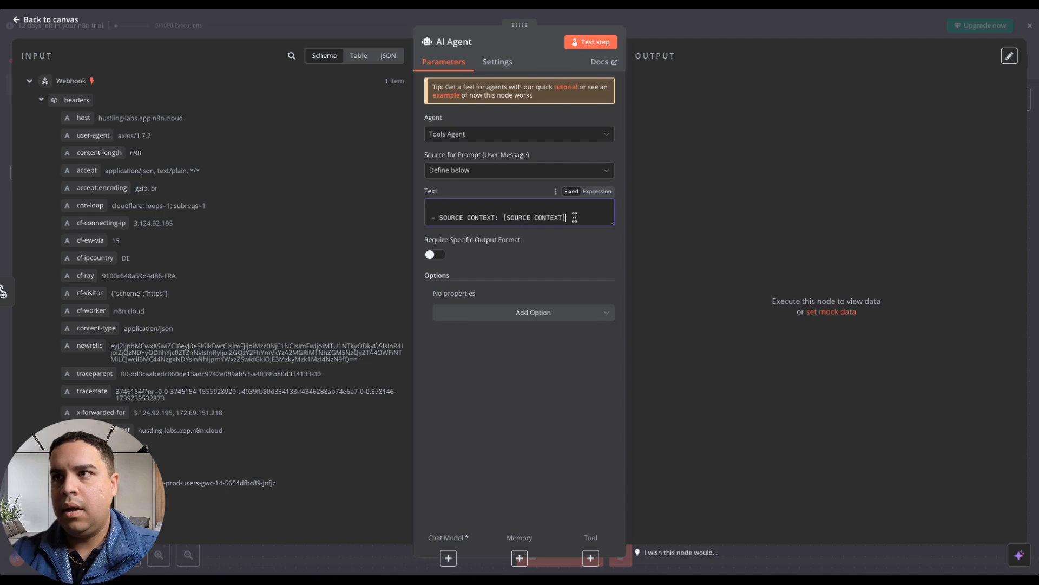
{"action": "left_click_drag", "start_coordinate": [574, 217], "coordinate": [502, 218]}
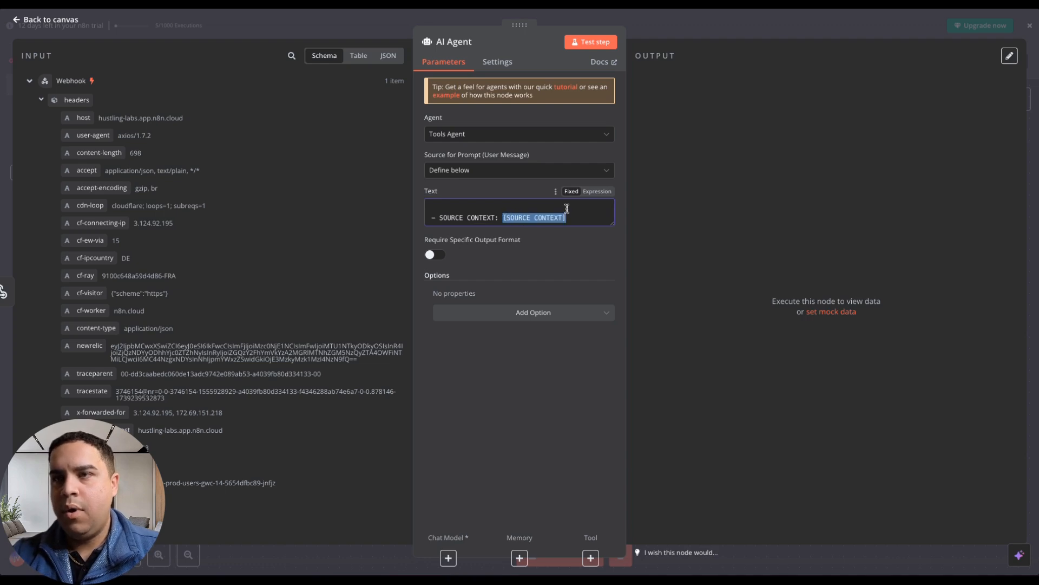
{"action": "key", "text": "BackSpace"}
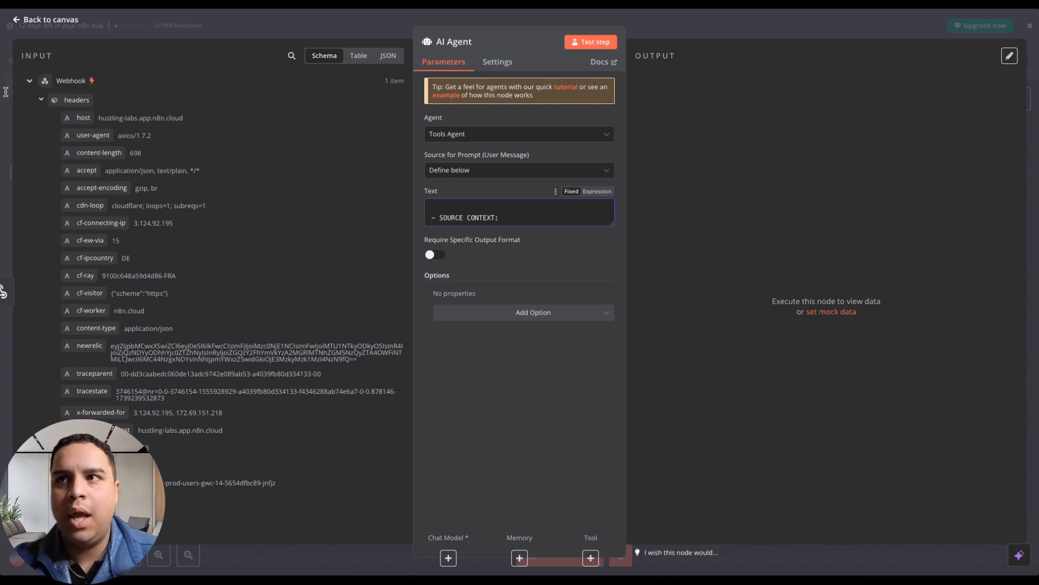
{"action": "scroll", "coordinate": [206, 352], "scroll_direction": "down", "scroll_amount": 1}
{"action": "scroll", "coordinate": [206, 352], "scroll_direction": "down", "scroll_amount": 10}
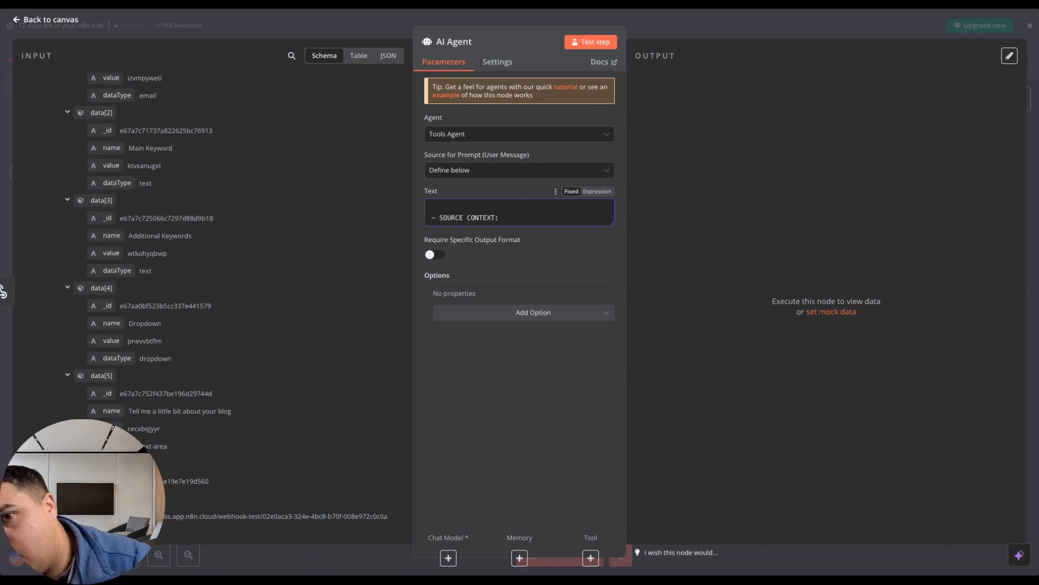
{"action": "scroll", "coordinate": [205, 352], "scroll_direction": "up", "scroll_amount": 1}
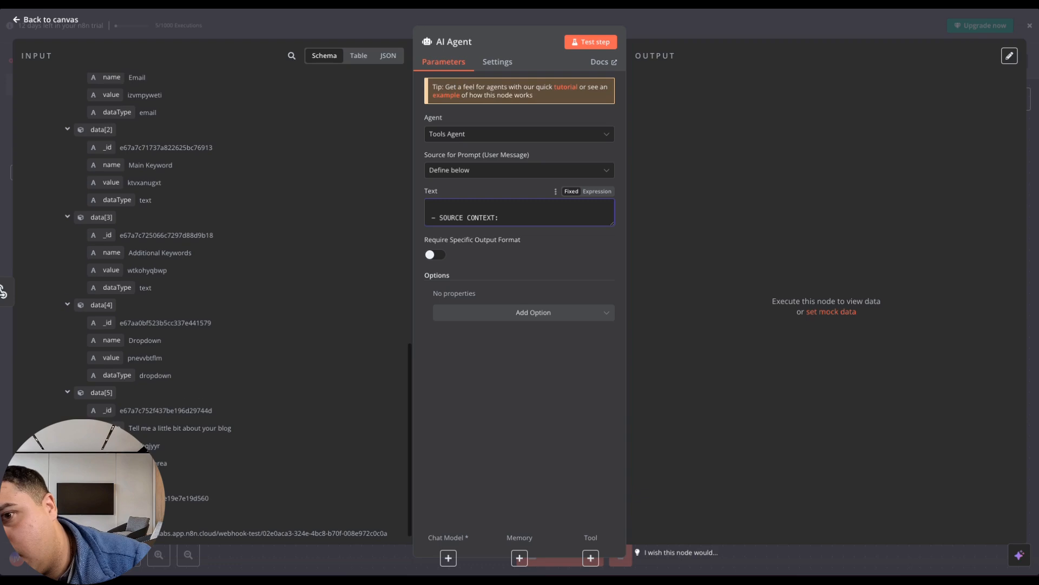
{"action": "scroll", "coordinate": [206, 352], "scroll_direction": "down", "scroll_amount": 1}
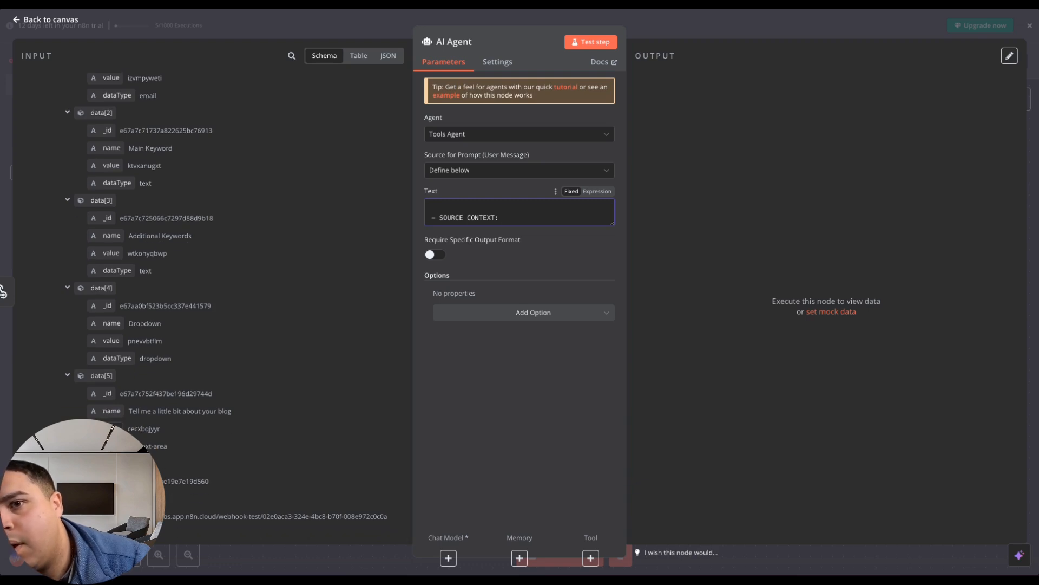
{"action": "left_click_drag", "start_coordinate": [114, 429], "coordinate": [512, 219]}
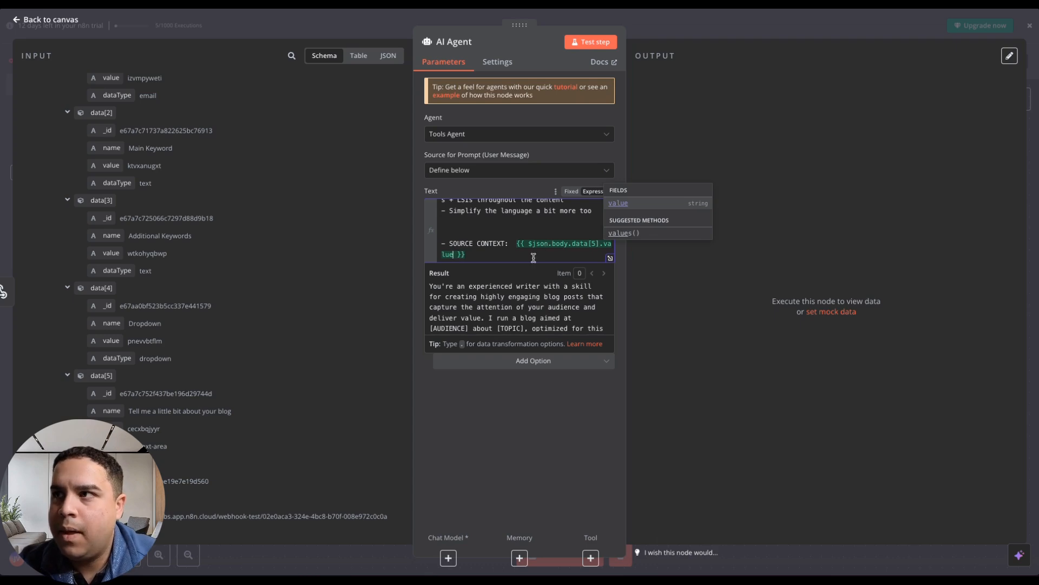
Replace the [KEYWORD] placeholder near the start of the prompt with the data[2] value of Main Keyword.
{"action": "scroll", "coordinate": [490, 218], "scroll_direction": "up", "scroll_amount": 5}
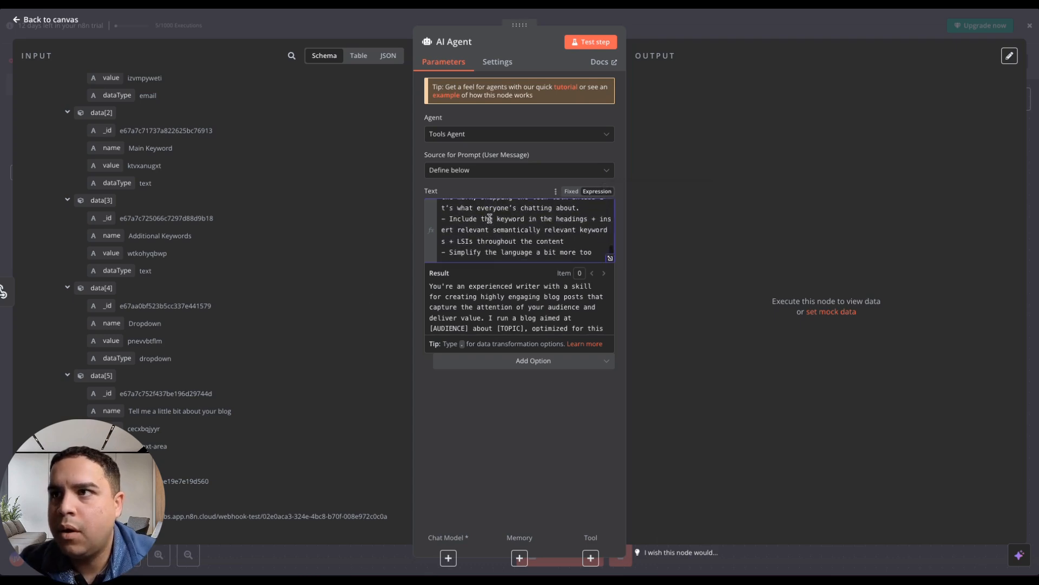
{"action": "scroll", "coordinate": [490, 218], "scroll_direction": "up", "scroll_amount": 5}
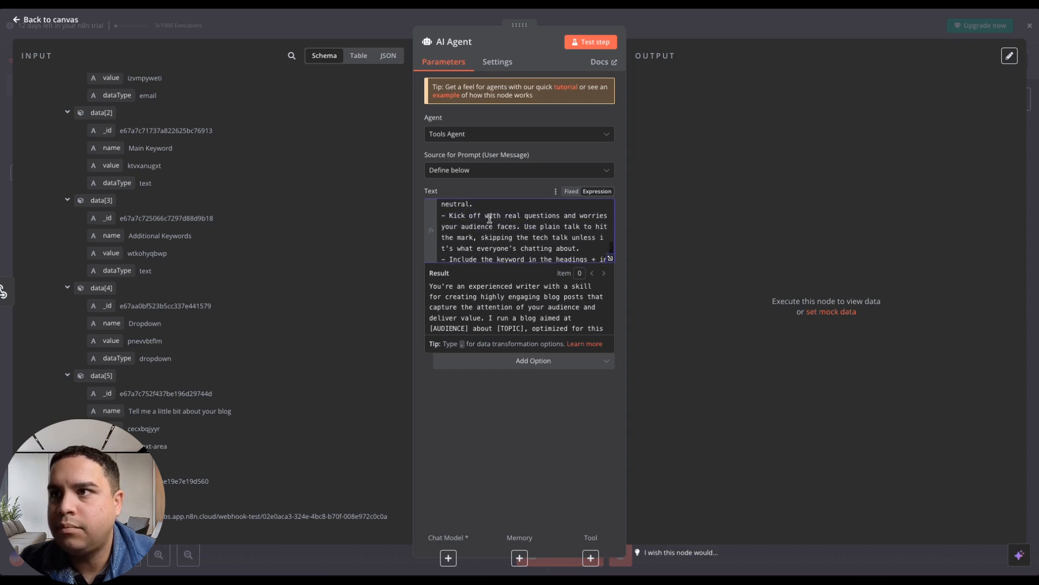
{"action": "scroll", "coordinate": [490, 219], "scroll_direction": "up", "scroll_amount": 8}
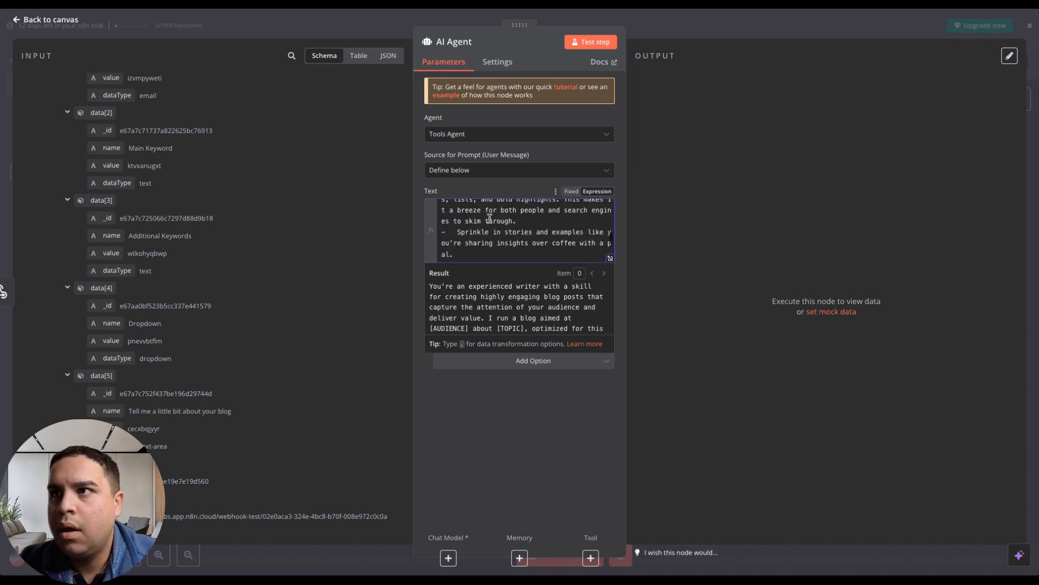
{"action": "scroll", "coordinate": [490, 219], "scroll_direction": "up", "scroll_amount": 8}
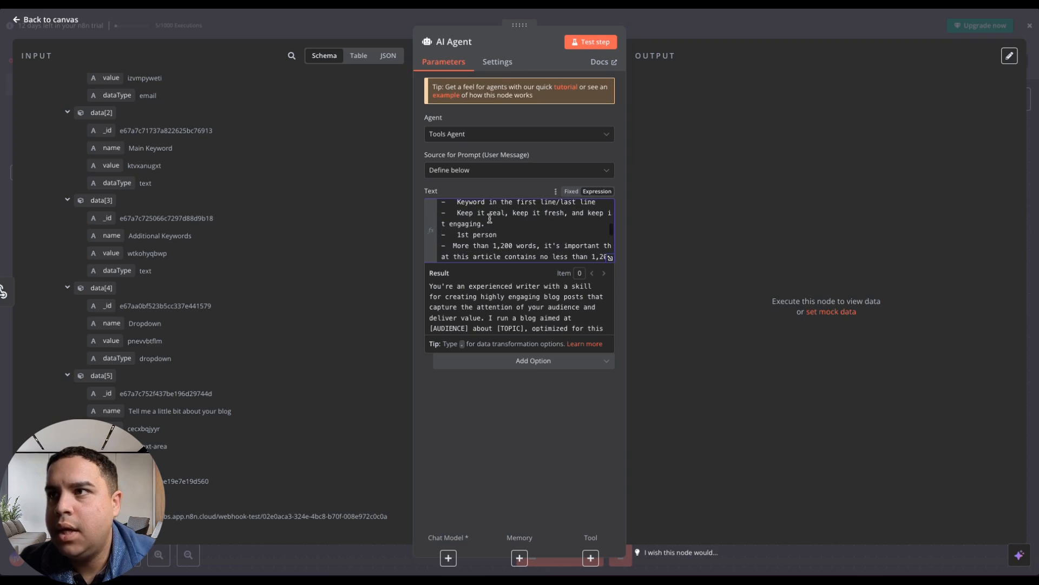
{"action": "scroll", "coordinate": [490, 218], "scroll_direction": "up", "scroll_amount": 8}
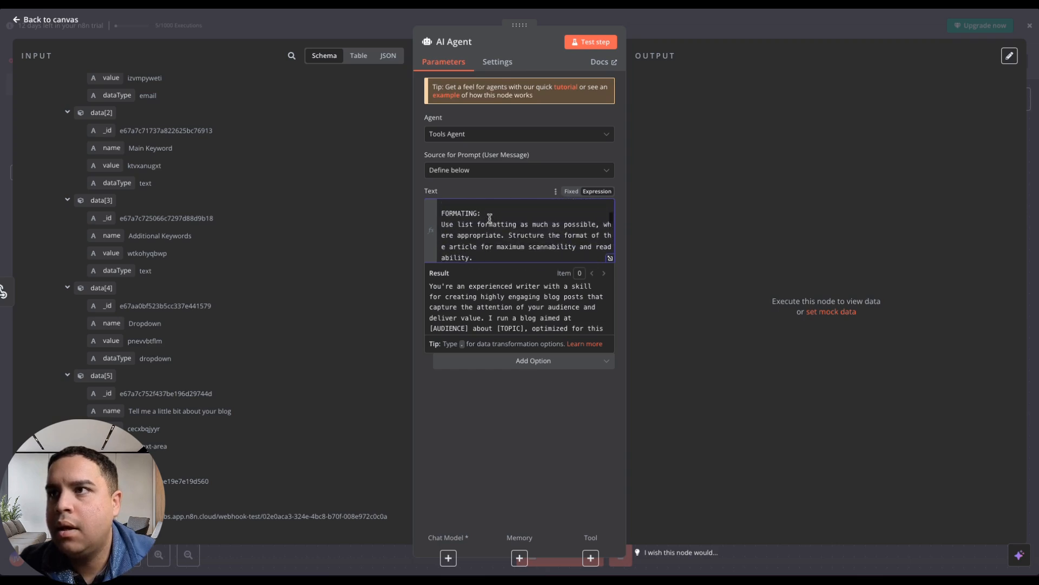
{"action": "scroll", "coordinate": [490, 218], "scroll_direction": "up", "scroll_amount": 8}
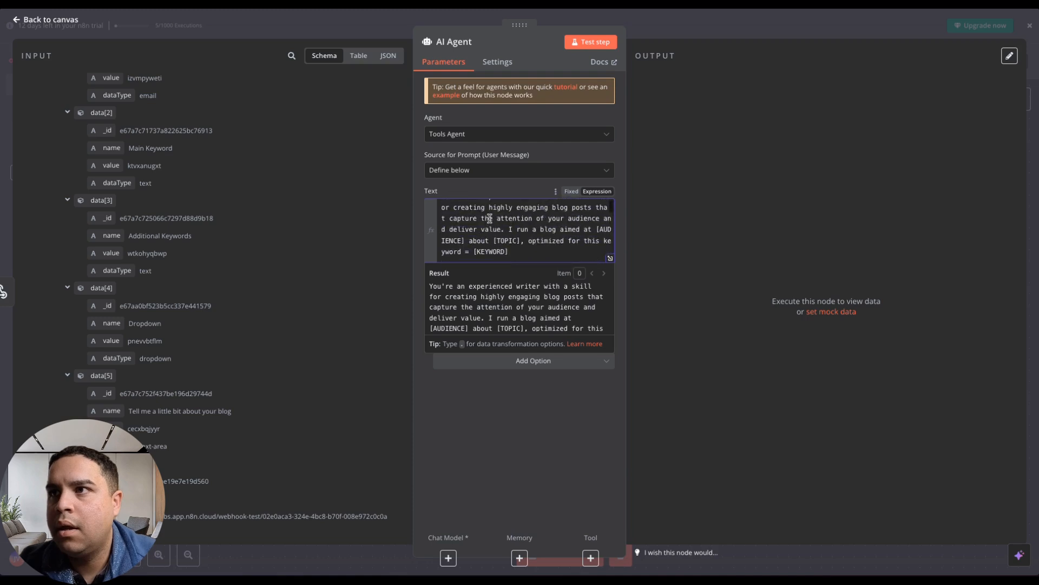
{"action": "scroll", "coordinate": [490, 218], "scroll_direction": "down", "scroll_amount": 1}
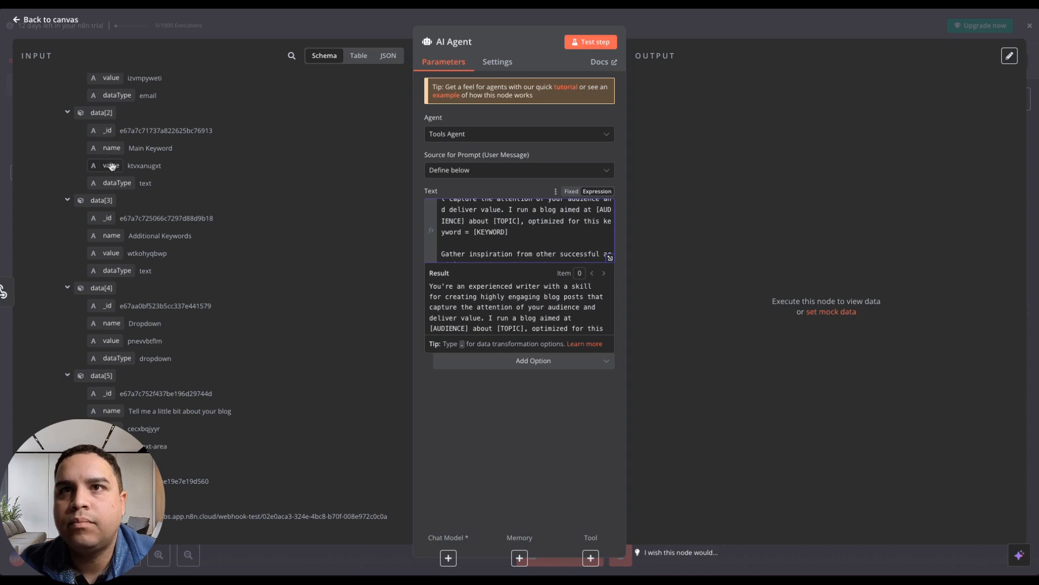
{"action": "left_click_drag", "start_coordinate": [111, 165], "coordinate": [516, 227]}
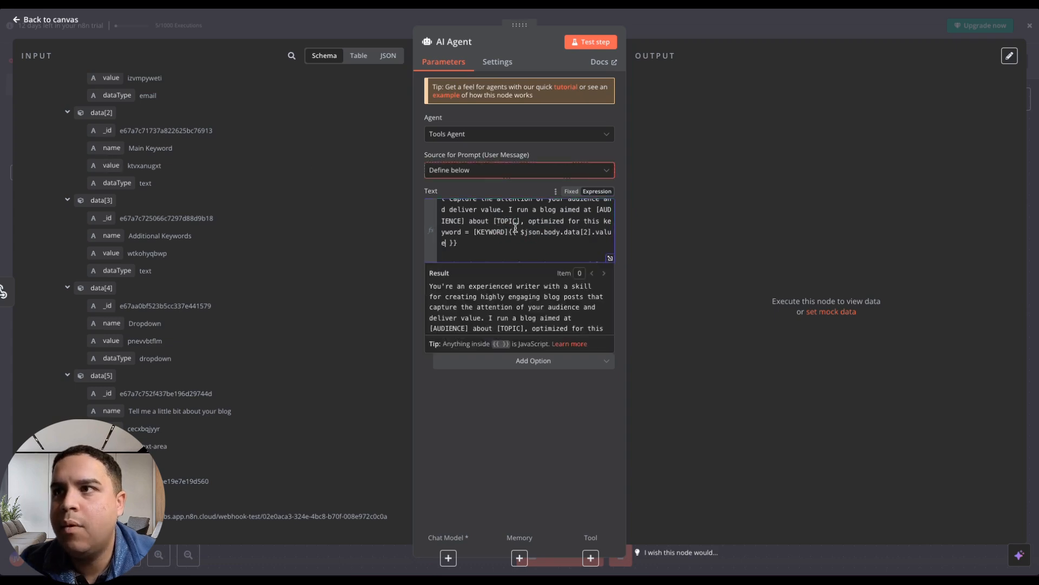
{"action": "left_click", "coordinate": [506, 232]}
{"action": "key", "text": "BackSpace"}
{"action": "key", "text": "BackSpace"}
{"action": "key", "text": "BackSpace"}
{"action": "key", "text": "BackSpace"}
{"action": "key", "text": "BackSpace"}
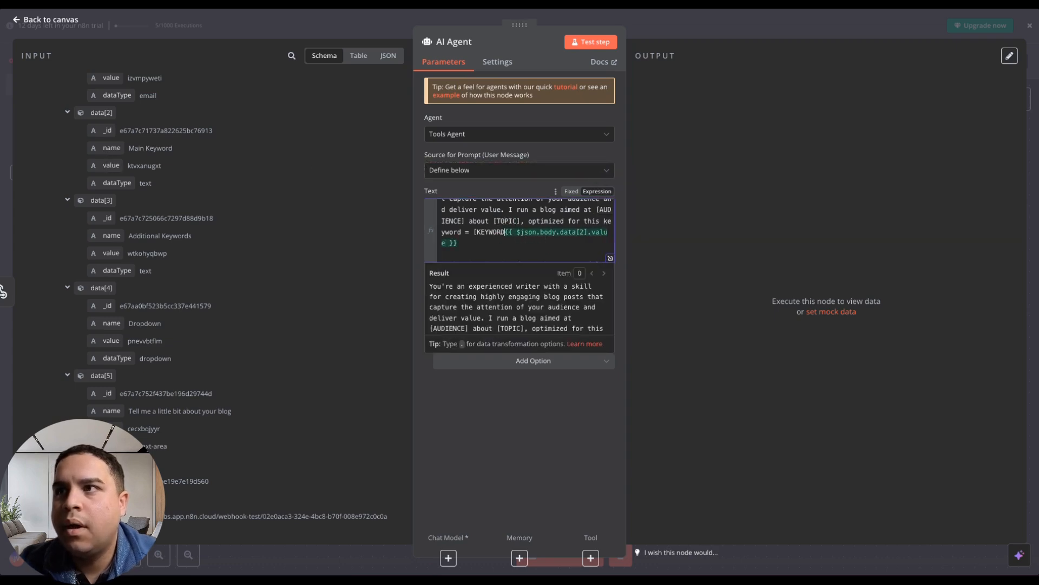
{"action": "key", "text": "BackSpace"}
{"action": "key", "text": "BackSpace"}
{"action": "key", "text": "BackSpace"}
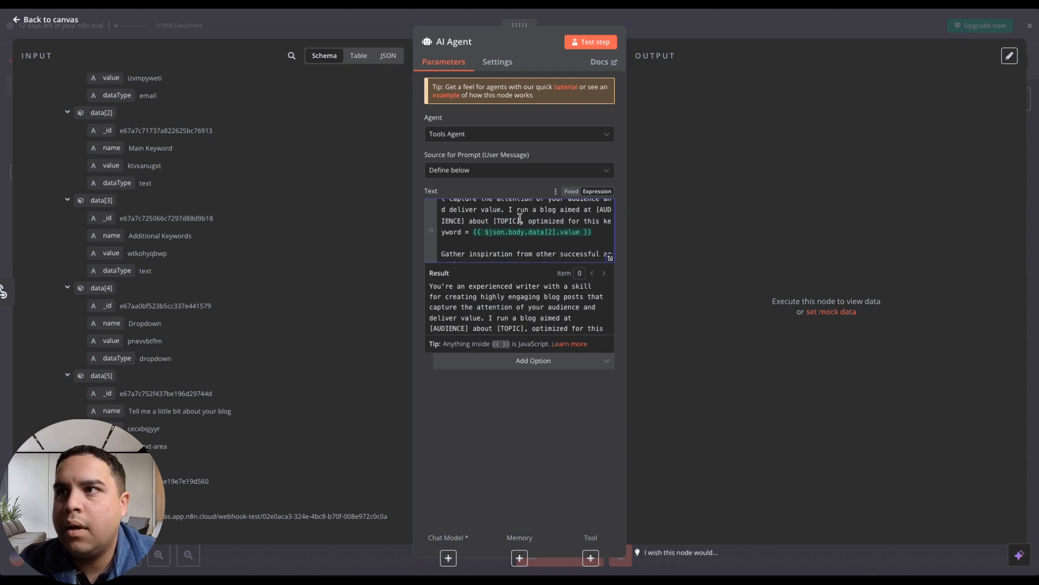
Remove "aimed at [AUDIENCE]" from the prompt so the sentence reads "I run a blog about [TOPIC]".
{"action": "left_click", "coordinate": [464, 220]}
{"action": "key", "text": "BackSpace"}
{"action": "key", "text": "BackSpace"}
{"action": "key", "text": "BackSpace"}
{"action": "key", "text": "BackSpace"}
{"action": "key", "text": "BackSpace"}
{"action": "key", "text": "BackSpace"}
{"action": "key", "text": "BackSpace"}
{"action": "key", "text": "BackSpace"}
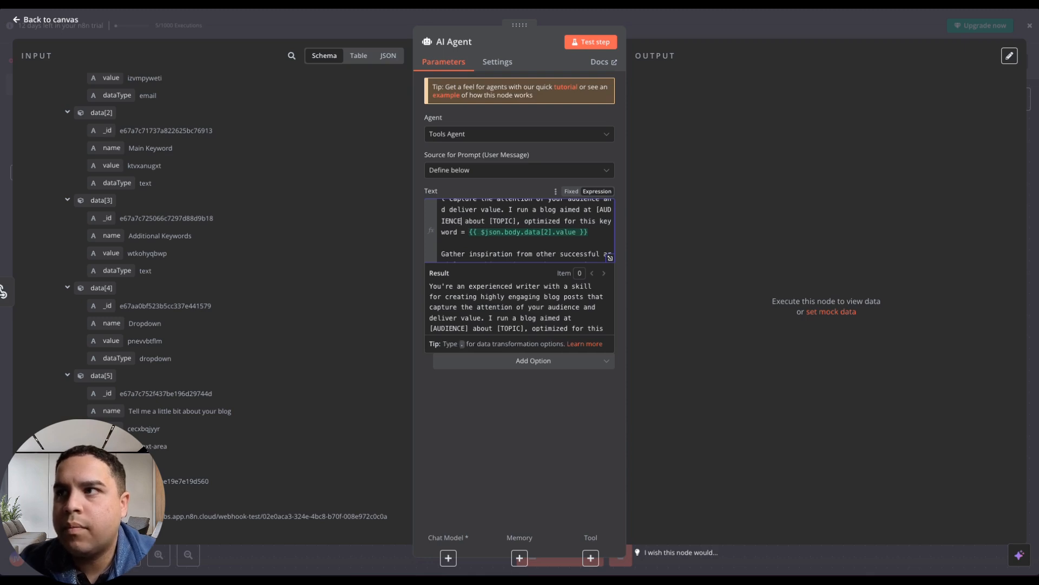
{"action": "key", "text": "BackSpace"}
{"action": "key", "text": "BackSpace"}
{"action": "key", "text": "BackSpace"}
{"action": "key", "text": "BackSpace"}
{"action": "key", "text": "BackSpace"}
{"action": "key", "text": "BackSpace"}
{"action": "key", "text": "BackSpace"}
{"action": "key", "text": "BackSpace"}
{"action": "key", "text": "BackSpace"}
{"action": "key", "text": "BackSpace"}
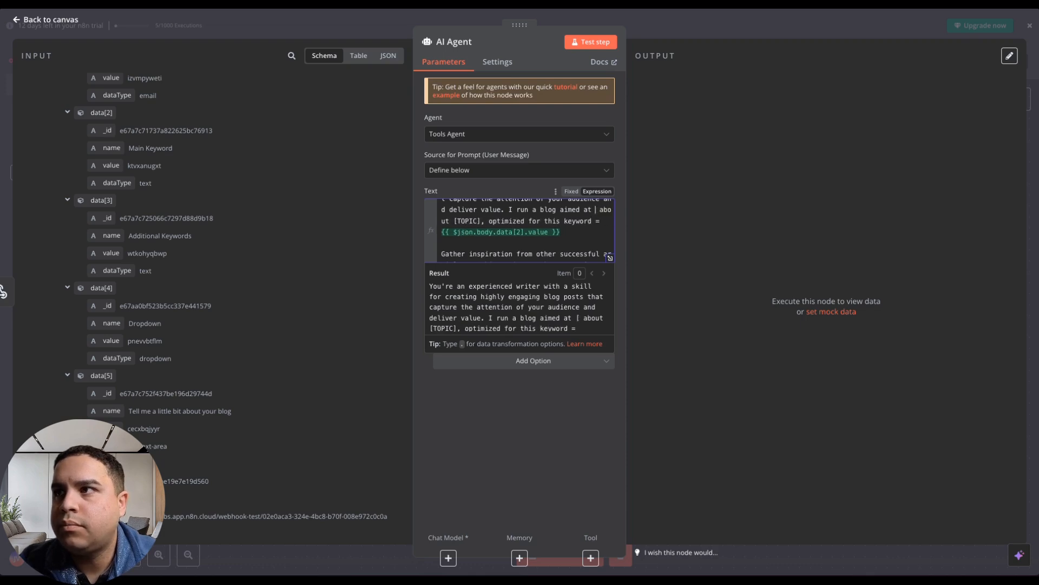
{"action": "key", "text": "BackSpace"}
{"action": "key", "text": "BackSpace"}
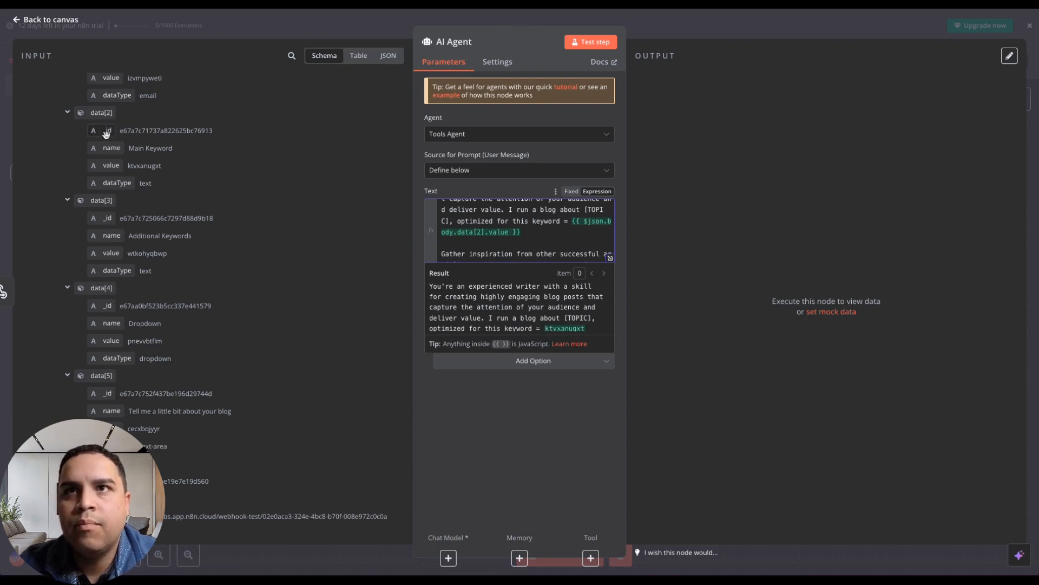
Replace the [TOPIC] placeholder after "I run a blog about" with the data[4] value of Dropdown.
{"action": "scroll", "coordinate": [106, 135], "scroll_direction": "up", "scroll_amount": 2}
{"action": "scroll", "coordinate": [106, 135], "scroll_direction": "up", "scroll_amount": 2}
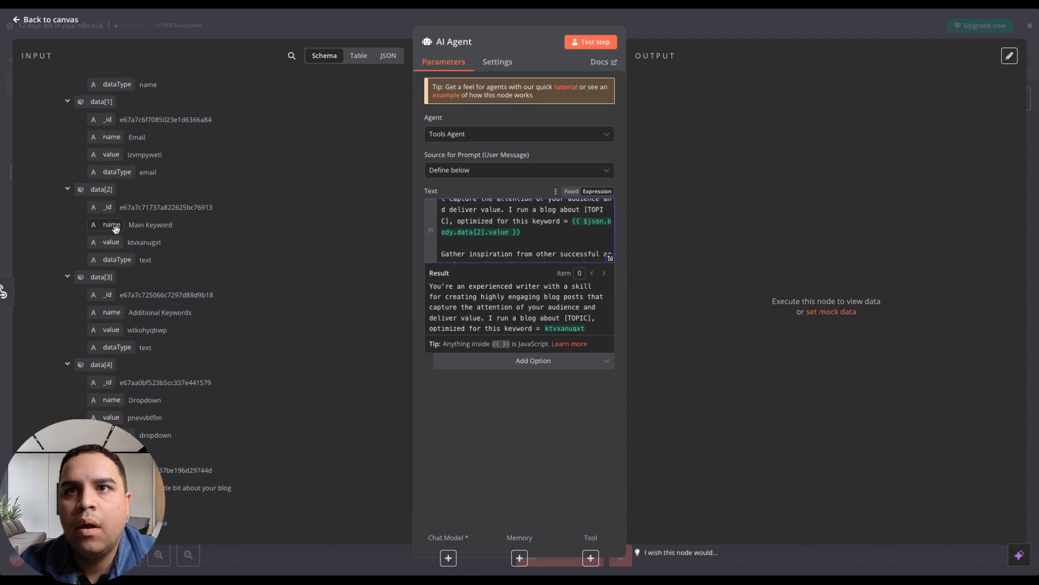
{"action": "scroll", "coordinate": [116, 229], "scroll_direction": "up", "scroll_amount": 4}
{"action": "scroll", "coordinate": [114, 232], "scroll_direction": "down", "scroll_amount": 4}
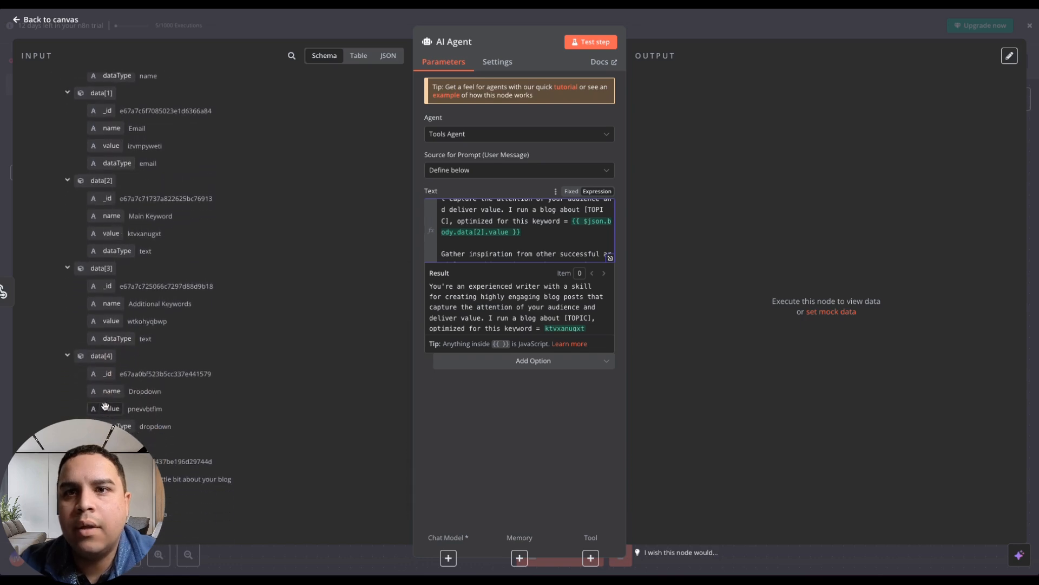
{"action": "left_click_drag", "start_coordinate": [104, 413], "coordinate": [587, 209]}
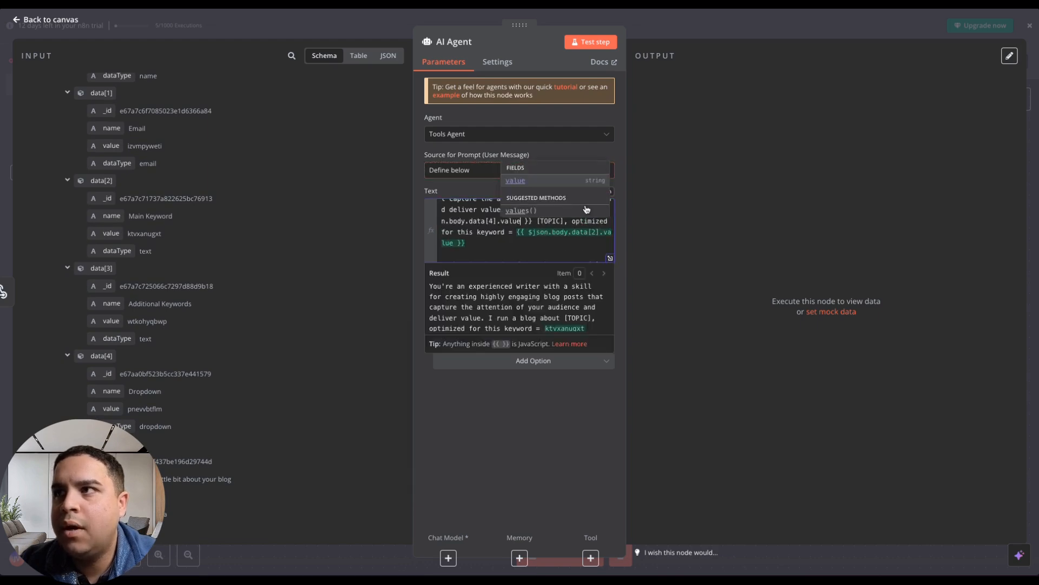
{"action": "left_click", "coordinate": [495, 245]}
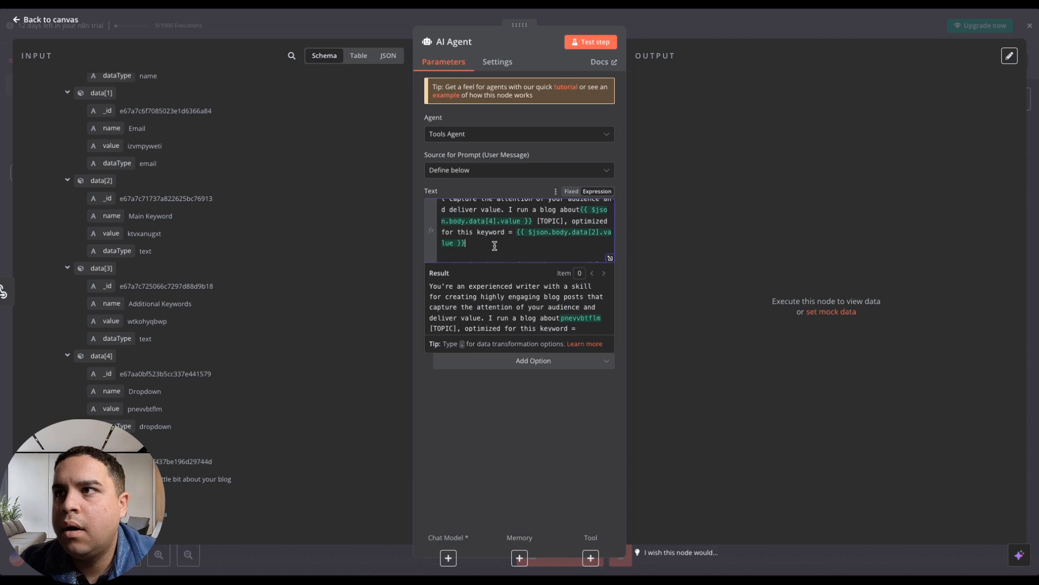
{"action": "left_click", "coordinate": [580, 210]}
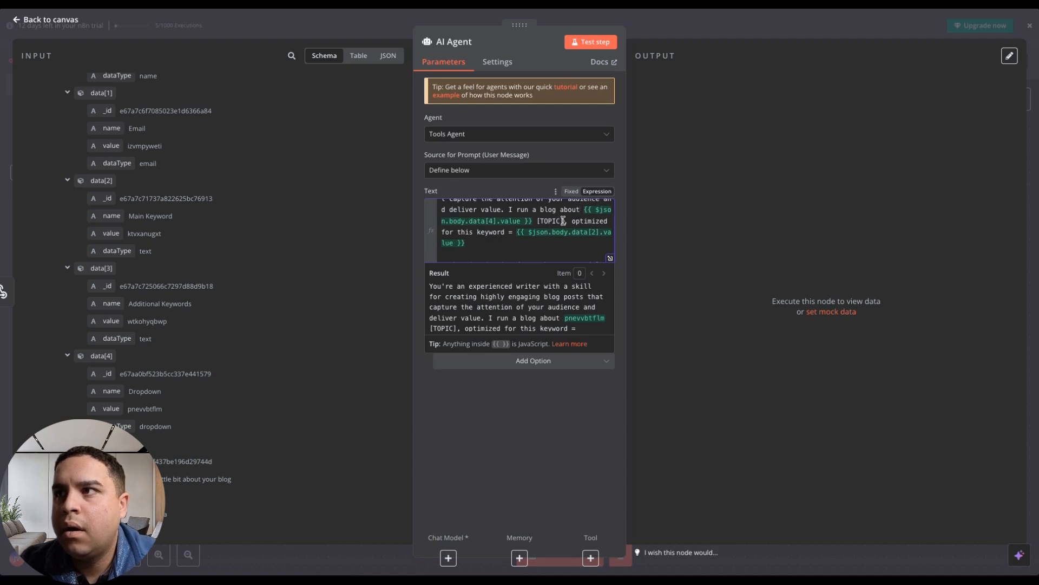
{"action": "key", "text": "BackSpace"}
{"action": "key", "text": "BackSpace"}
{"action": "key", "text": "BackSpace"}
{"action": "key", "text": "BackSpace"}
{"action": "key", "text": "BackSpace"}
{"action": "key", "text": "BackSpace"}
{"action": "key", "text": "BackSpace"}
{"action": "key", "text": "BackSpace"}
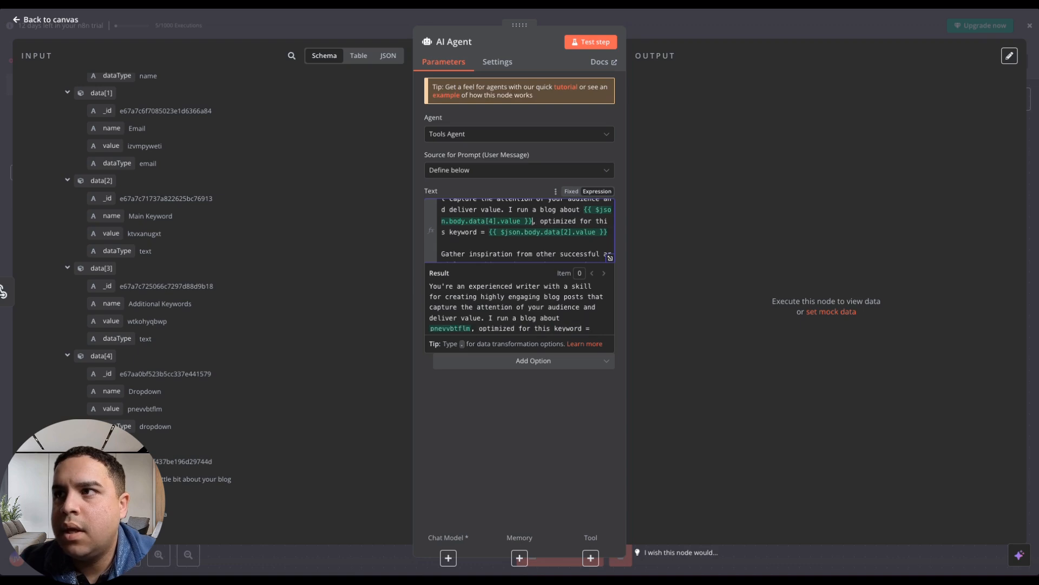
Review the whole prompt down to its SOURCE CONTEXT line for remaining placeholders and compare it with the form fields.
{"action": "scroll", "coordinate": [473, 240], "scroll_direction": "up", "scroll_amount": 2}
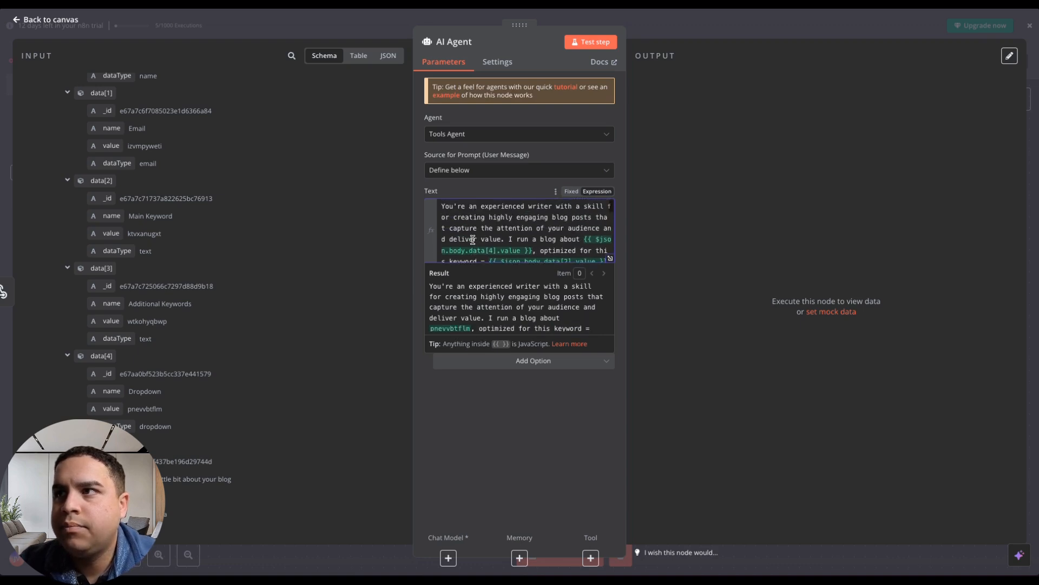
{"action": "scroll", "coordinate": [473, 240], "scroll_direction": "down", "scroll_amount": 4}
{"action": "scroll", "coordinate": [473, 240], "scroll_direction": "down", "scroll_amount": 6}
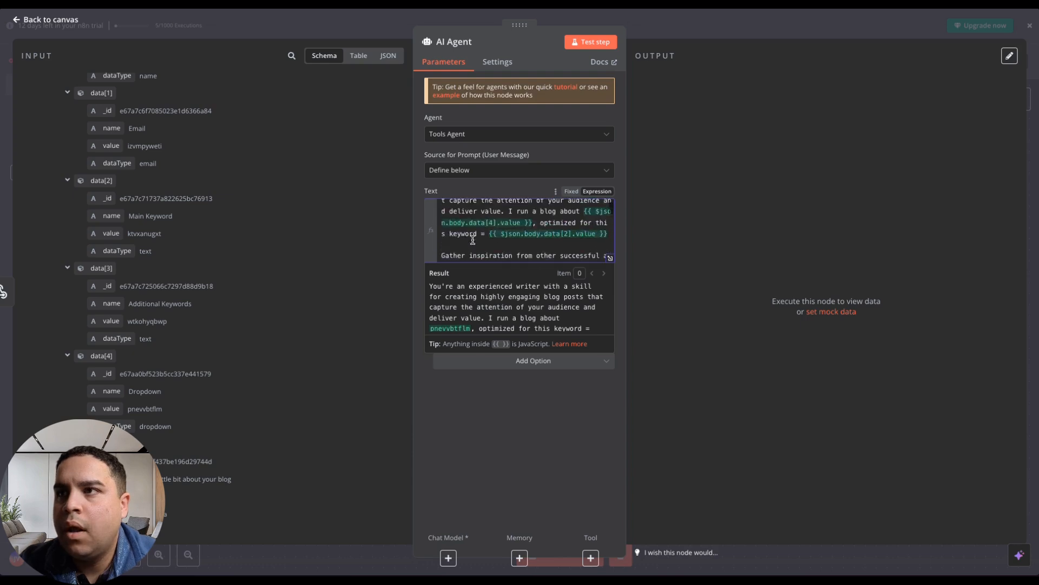
{"action": "scroll", "coordinate": [472, 240], "scroll_direction": "down", "scroll_amount": 1}
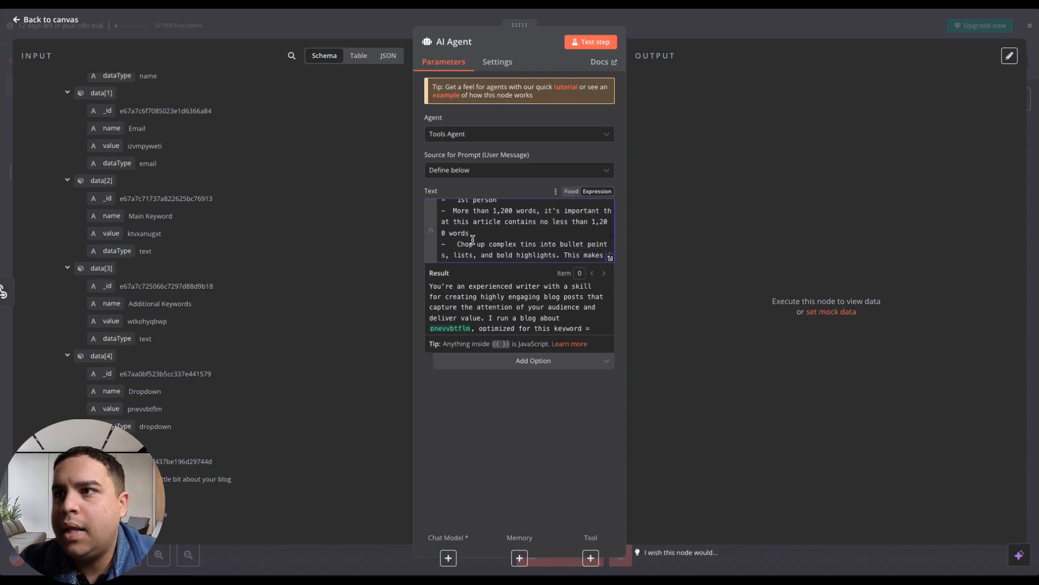
{"action": "scroll", "coordinate": [473, 240], "scroll_direction": "down", "scroll_amount": 6}
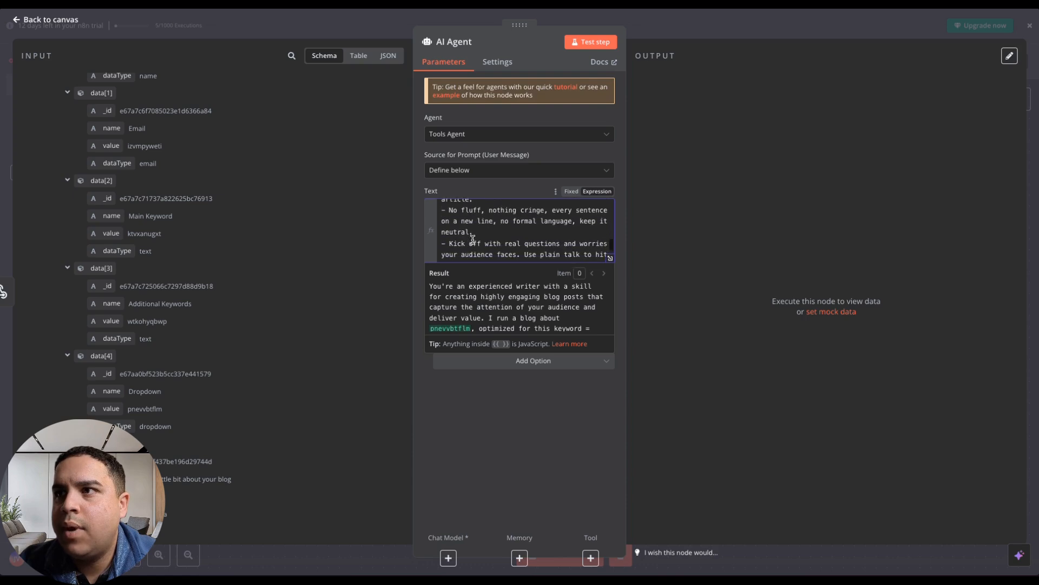
{"action": "scroll", "coordinate": [472, 240], "scroll_direction": "down", "scroll_amount": 6}
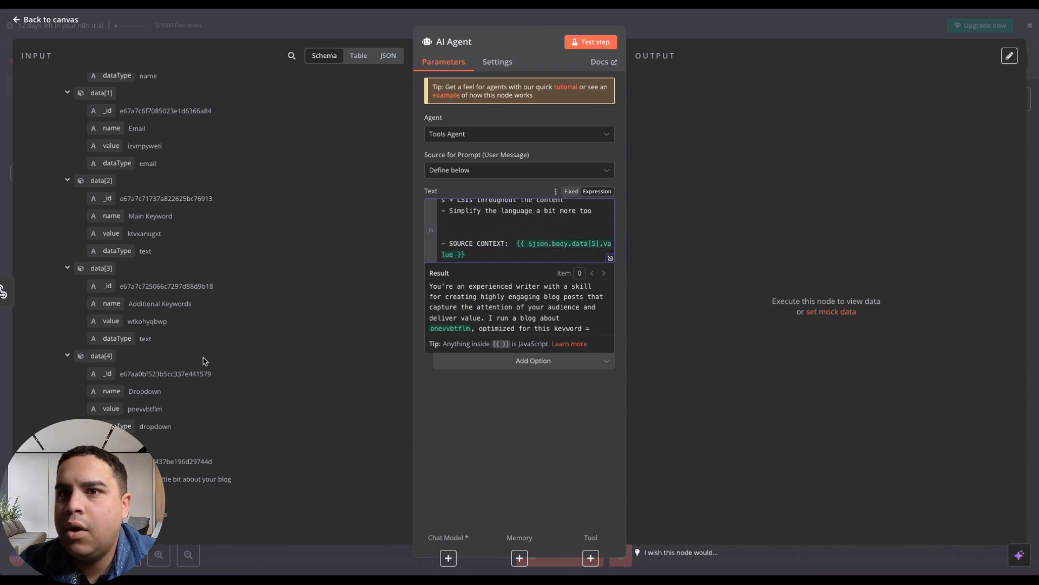
{"action": "scroll", "coordinate": [198, 451], "scroll_direction": "down", "scroll_amount": 2}
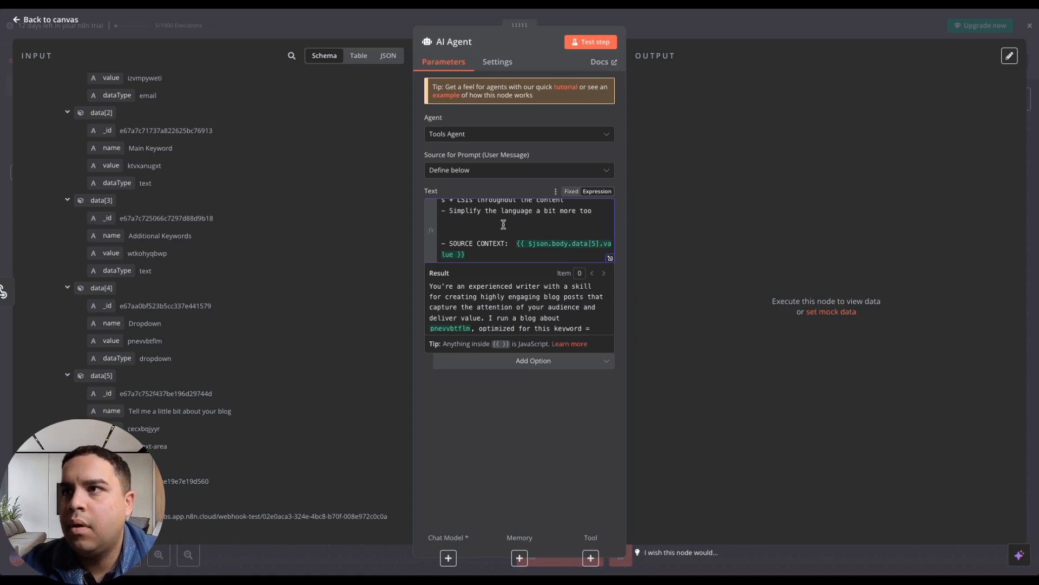
Add the line "Other keywords to include are:" with the data[3] value of Additional Keywords below the keyword sentence, and return to the canvas.
{"action": "scroll", "coordinate": [503, 225], "scroll_direction": "up", "scroll_amount": 3}
{"action": "scroll", "coordinate": [504, 223], "scroll_direction": "down", "scroll_amount": 10}
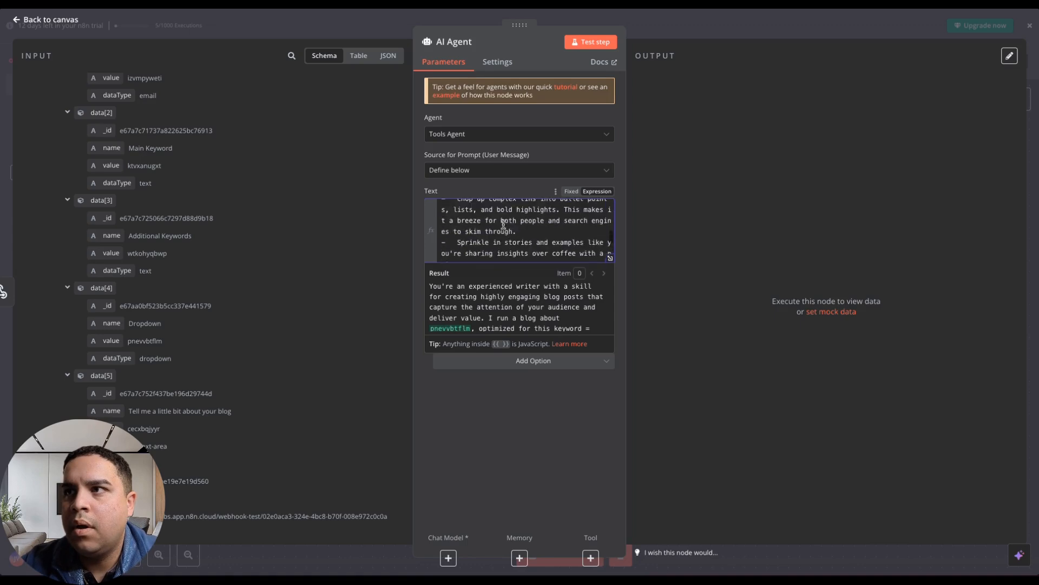
{"action": "scroll", "coordinate": [504, 224], "scroll_direction": "up", "scroll_amount": 10}
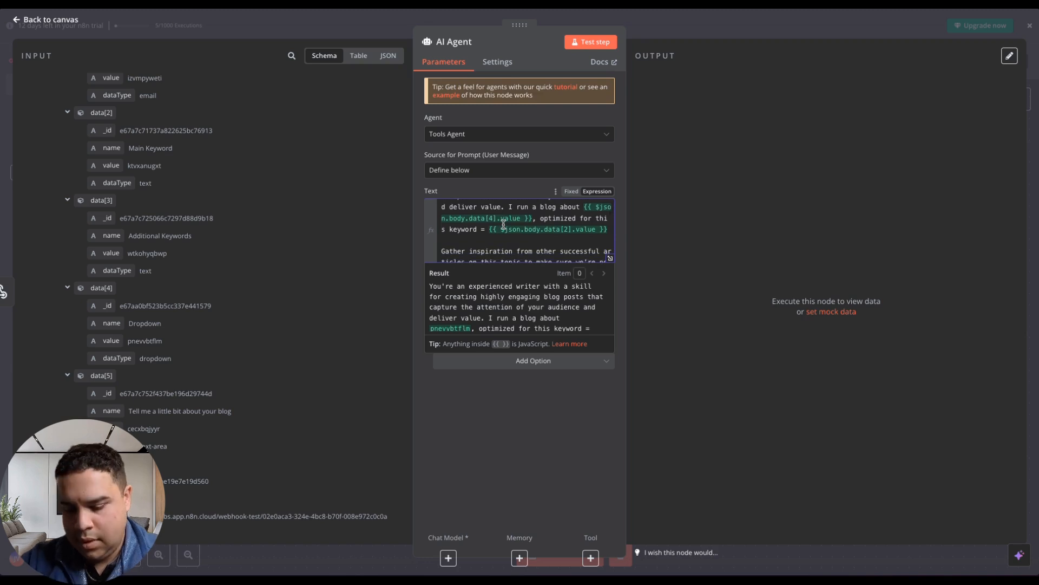
{"action": "key", "text": "Return"}
{"action": "key", "text": "Return"}
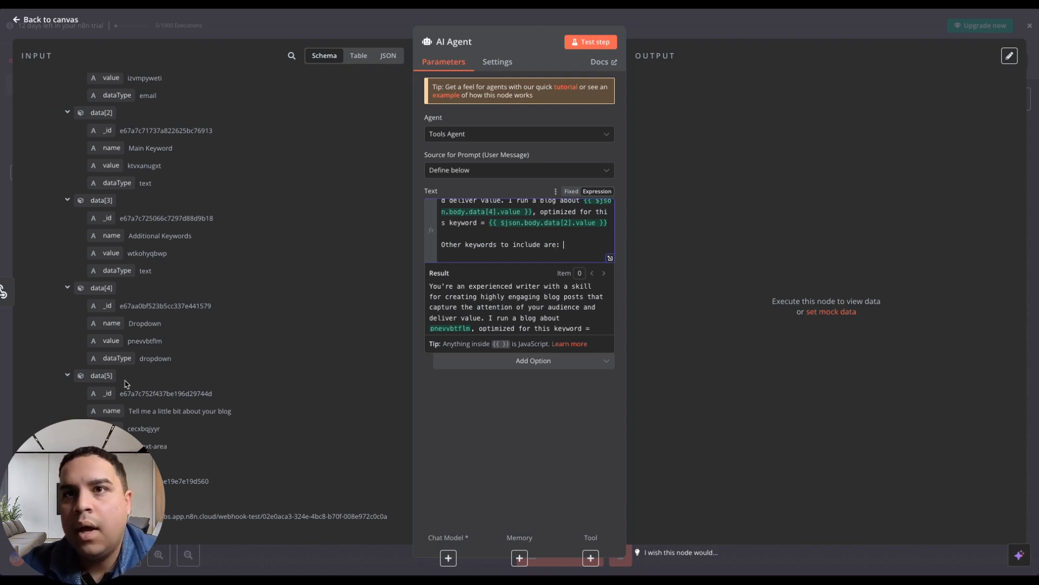
{"action": "left_click_drag", "start_coordinate": [106, 254], "coordinate": [449, 240]}
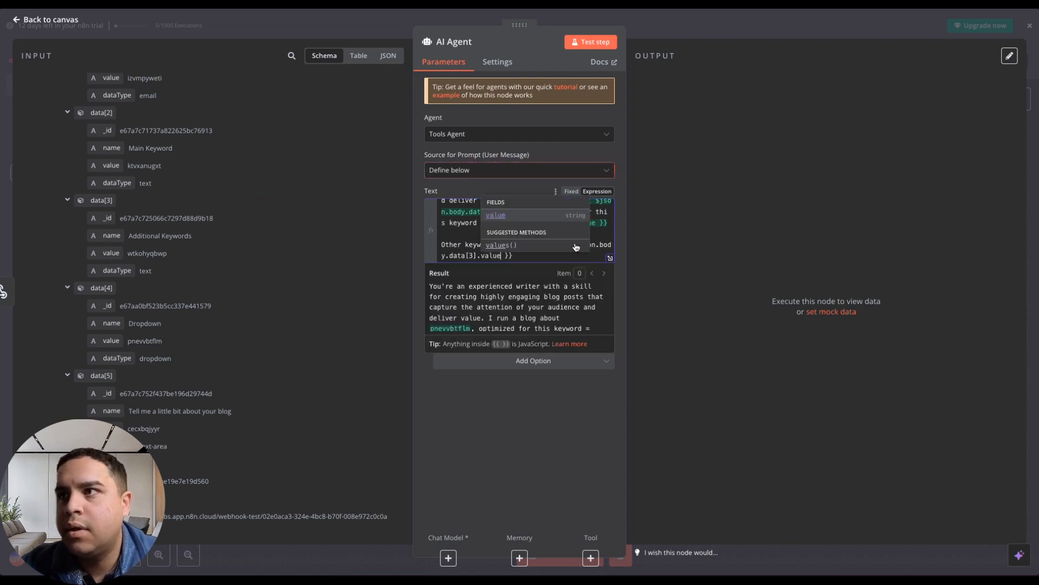
{"action": "left_click", "coordinate": [451, 234]}
{"action": "scroll", "coordinate": [452, 234], "scroll_direction": "up", "scroll_amount": 1}
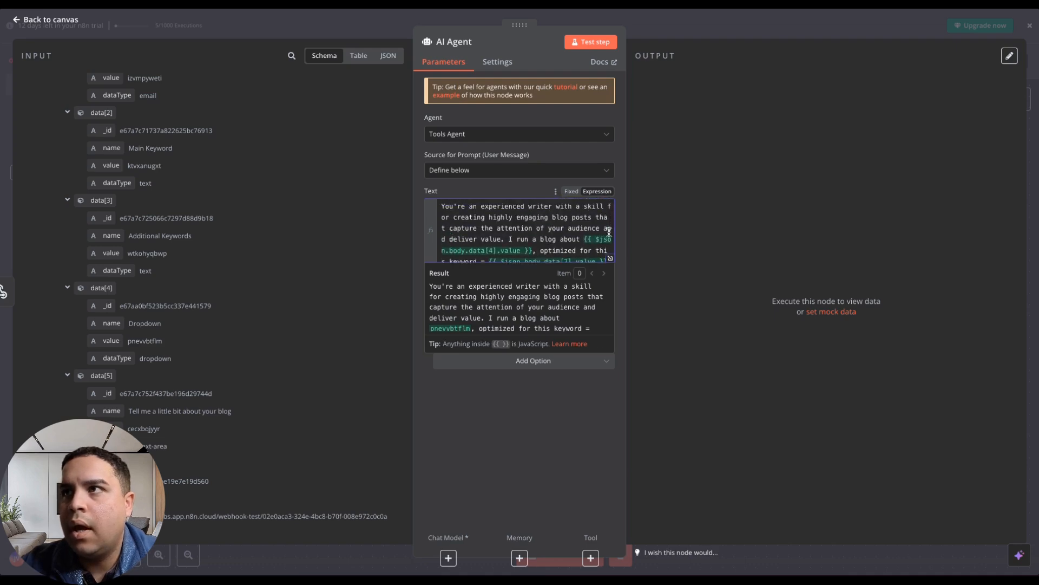
{"action": "left_click", "coordinate": [531, 115]}
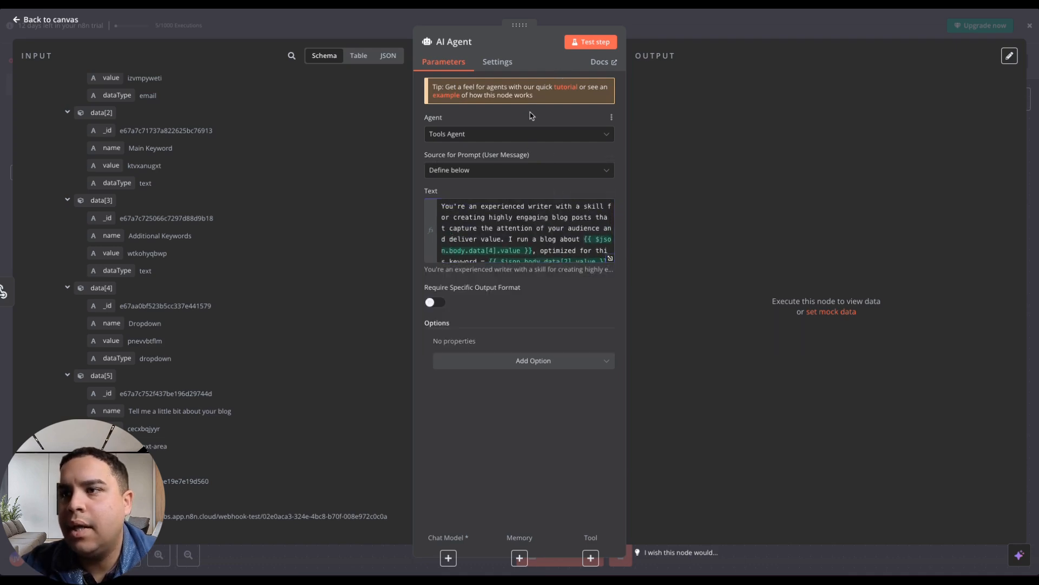
{"action": "left_click", "coordinate": [51, 19]}
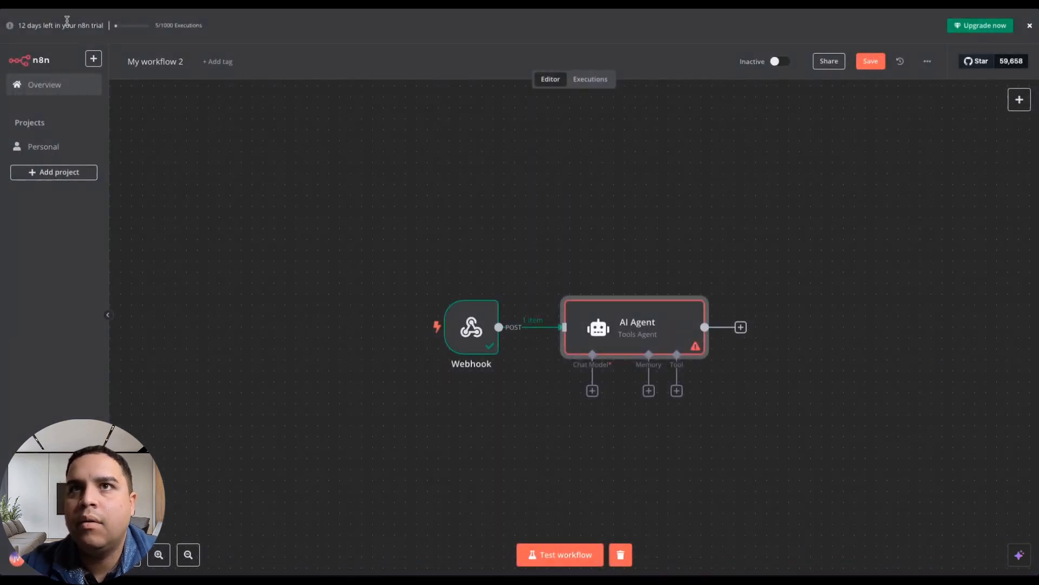
{"action": "double_click", "coordinate": [662, 338]}
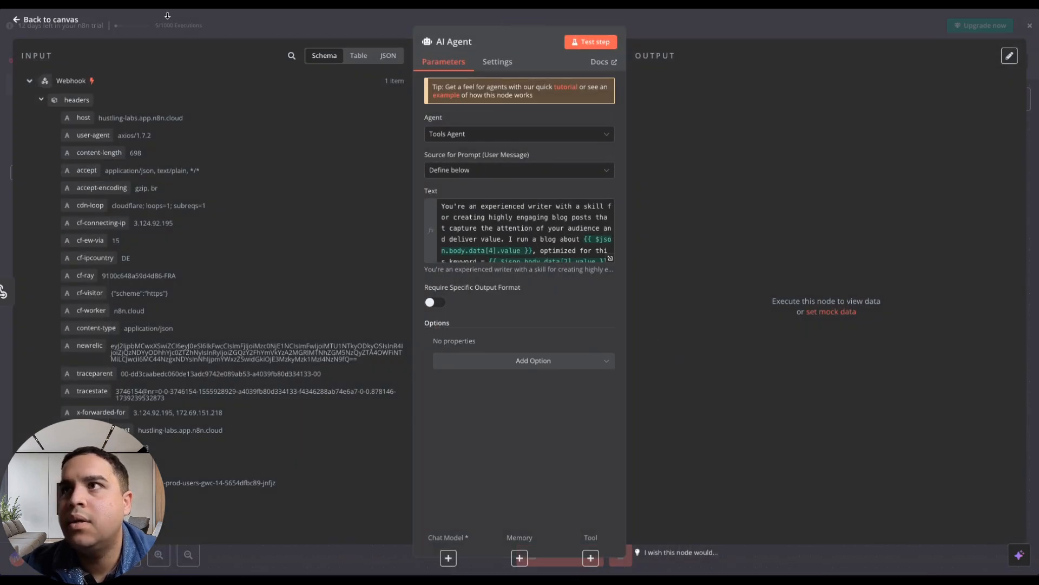
{"action": "left_click", "coordinate": [46, 21]}
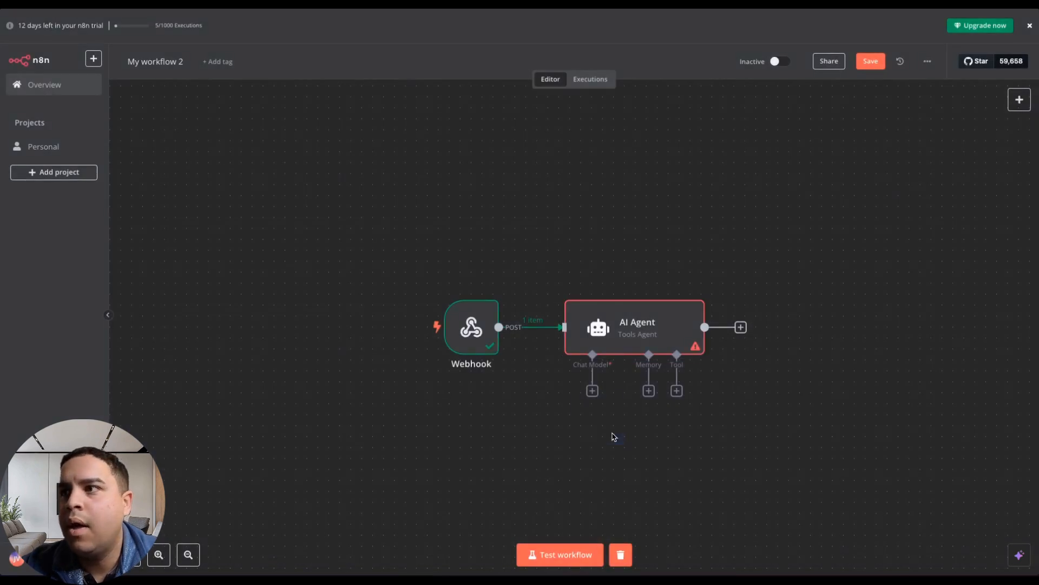
{"action": "scroll", "coordinate": [606, 453], "scroll_direction": "down", "scroll_amount": 4}
{"action": "scroll", "coordinate": [605, 453], "scroll_direction": "right", "scroll_amount": 5}
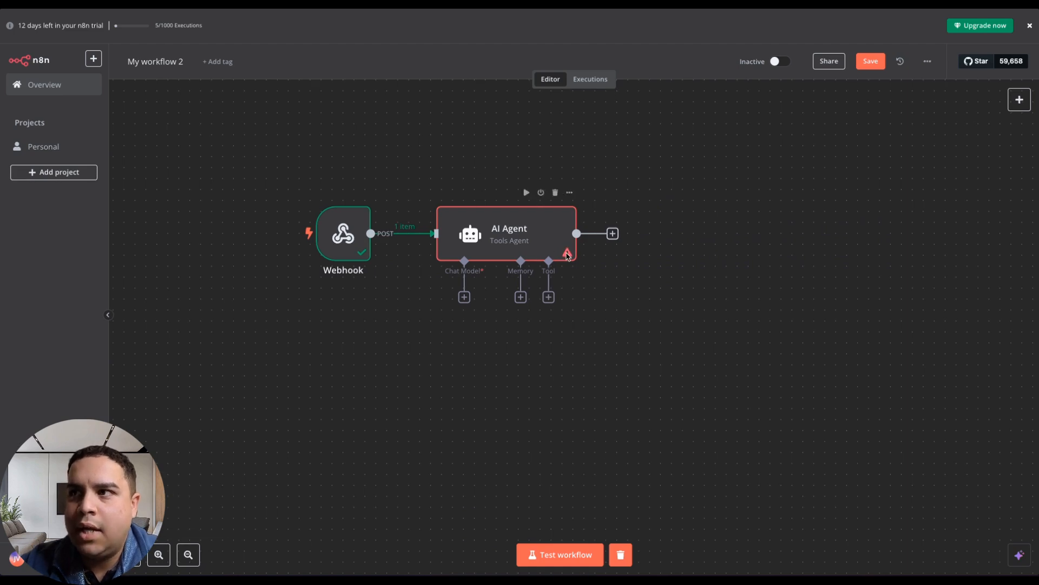
Attach a Google Gemini Chat Model to the AI Agent node as its chat model.
{"action": "mouse_move", "coordinate": [567, 255]}
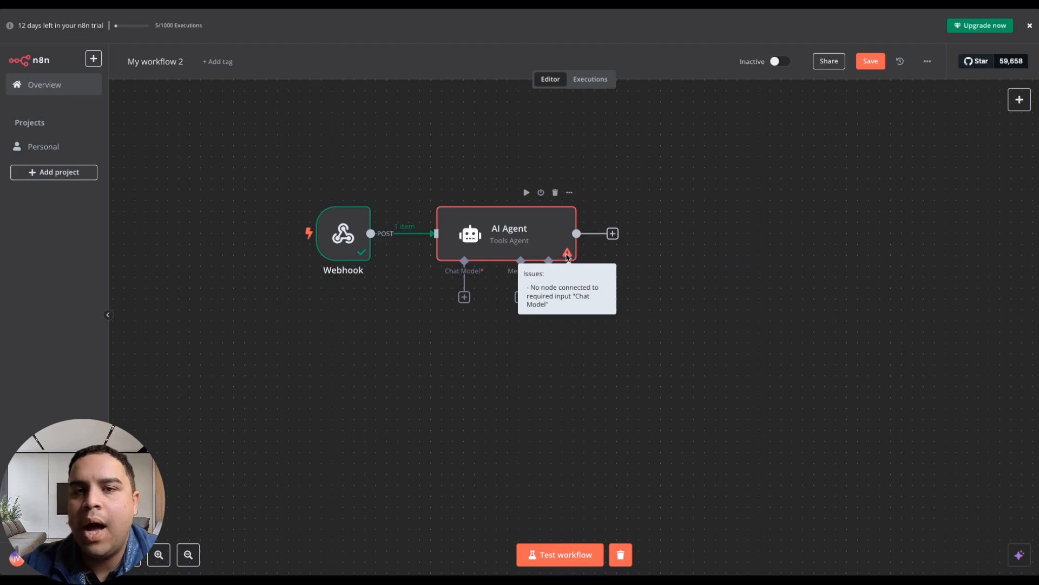
{"action": "left_click", "coordinate": [465, 298]}
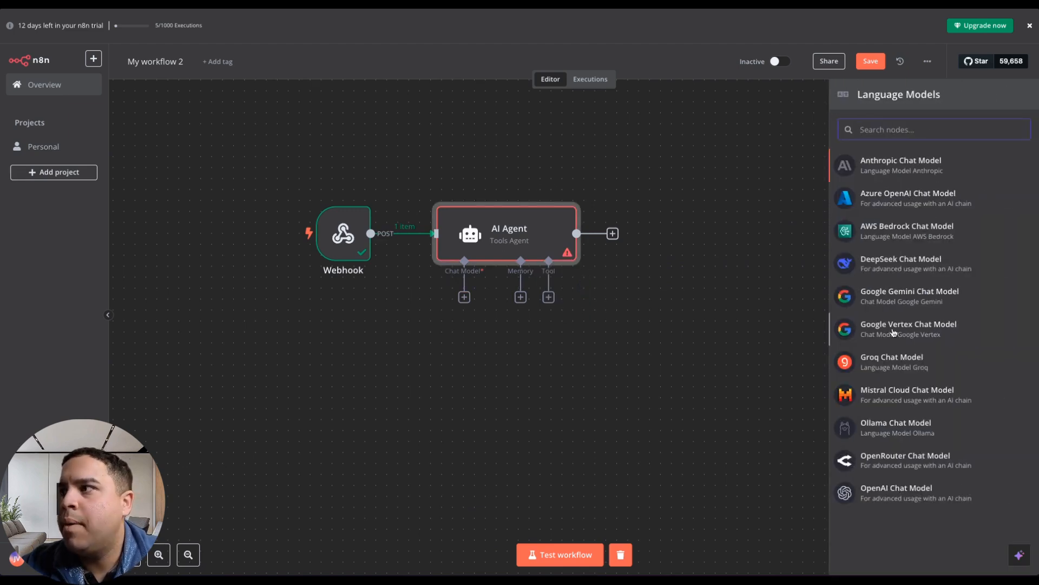
{"action": "left_click", "coordinate": [895, 297]}
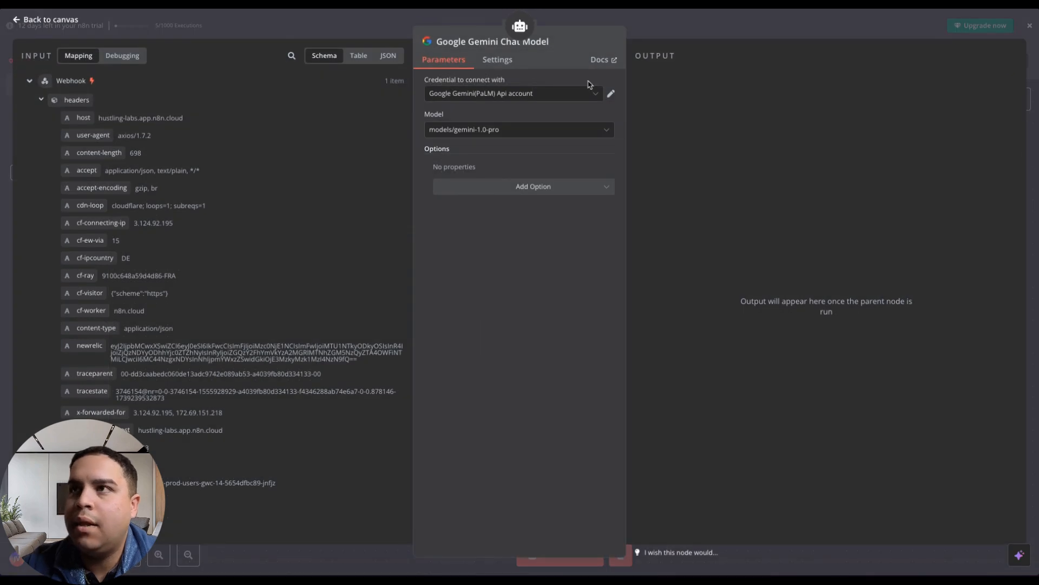
{"action": "left_click", "coordinate": [469, 131]}
{"action": "left_click", "coordinate": [487, 94]}
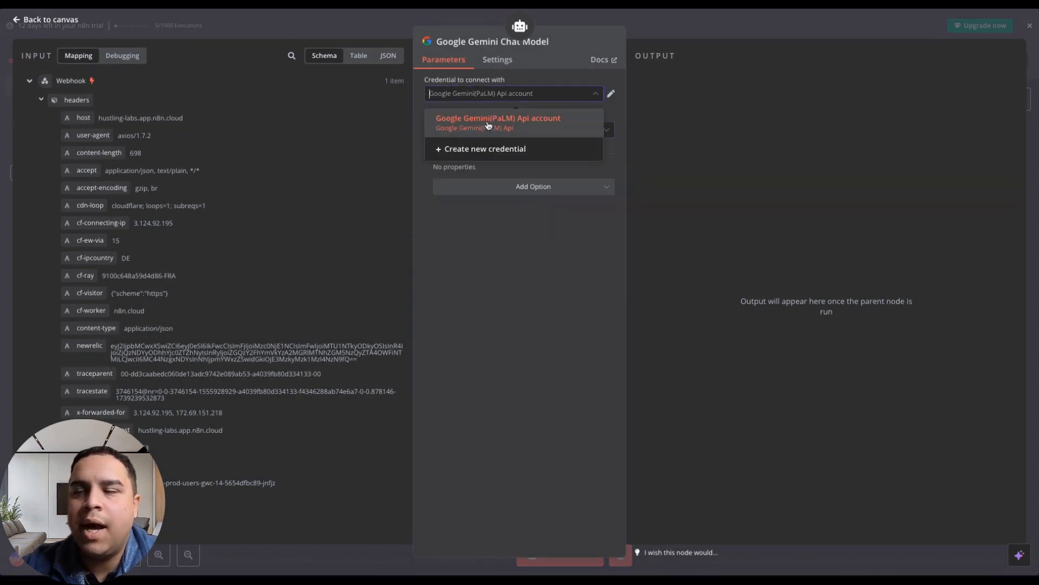
{"action": "left_click", "coordinate": [473, 150]}
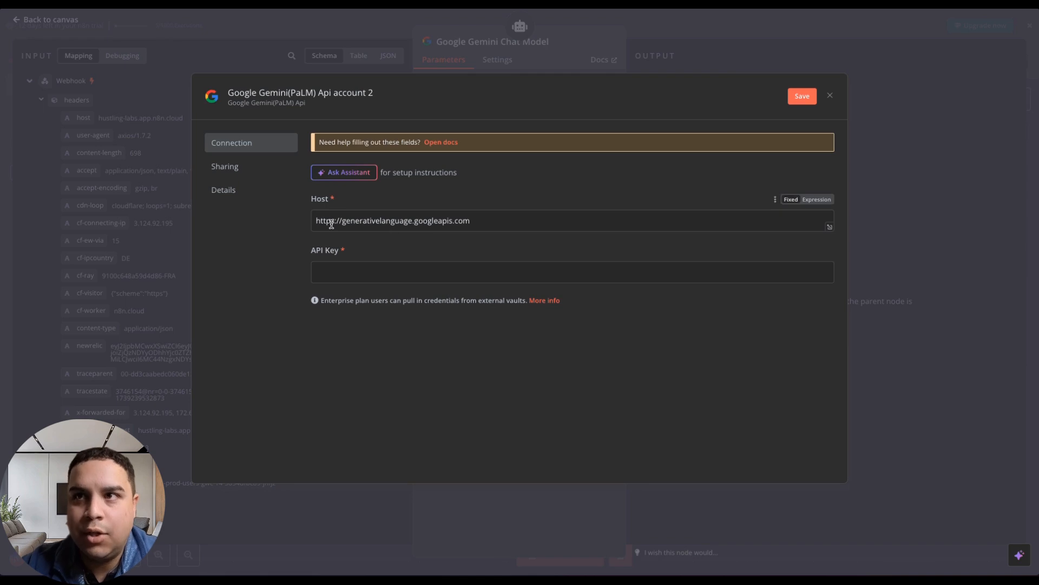
{"action": "left_click", "coordinate": [360, 272]}
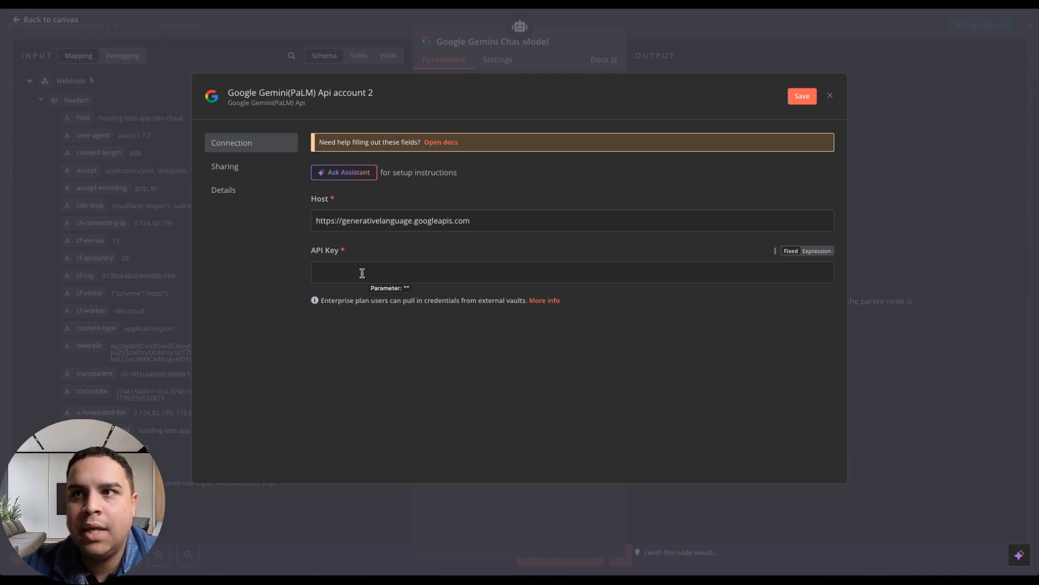
{"action": "mouse_move", "coordinate": [8, 216]}
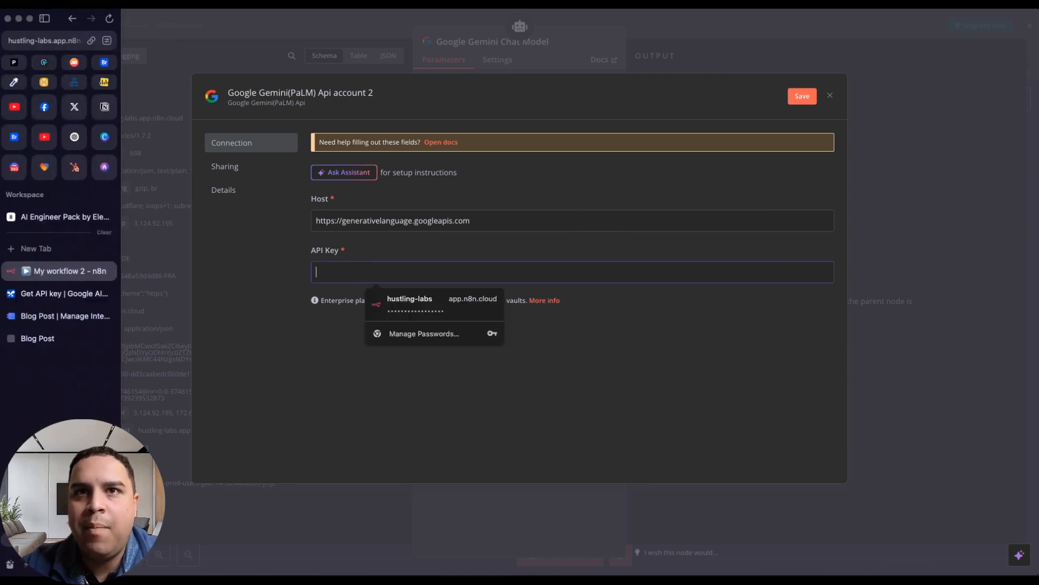
{"action": "left_click", "coordinate": [54, 296]}
{"action": "mouse_move", "coordinate": [3, 78]}
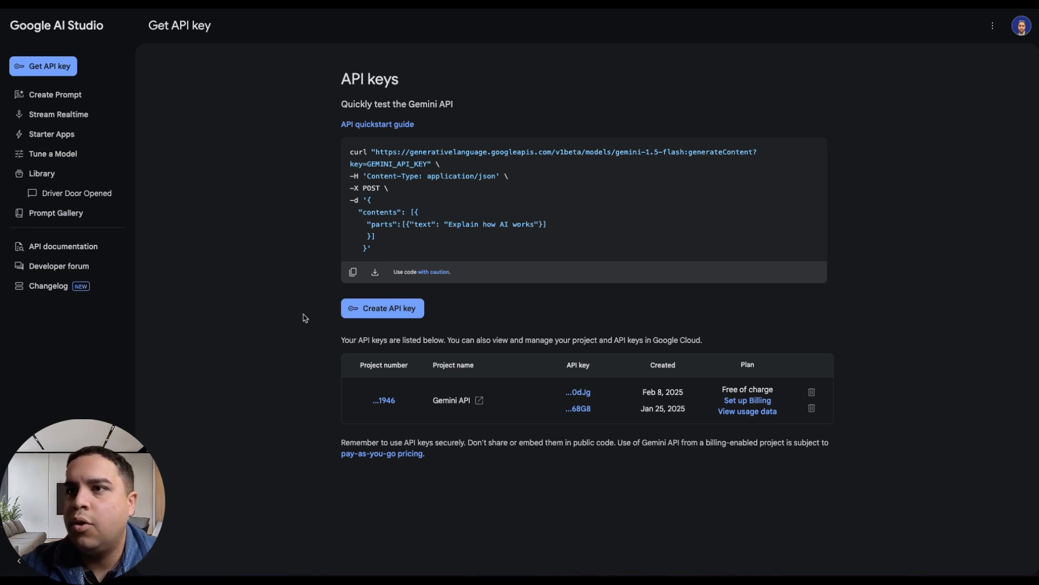
{"action": "left_click", "coordinate": [401, 309]}
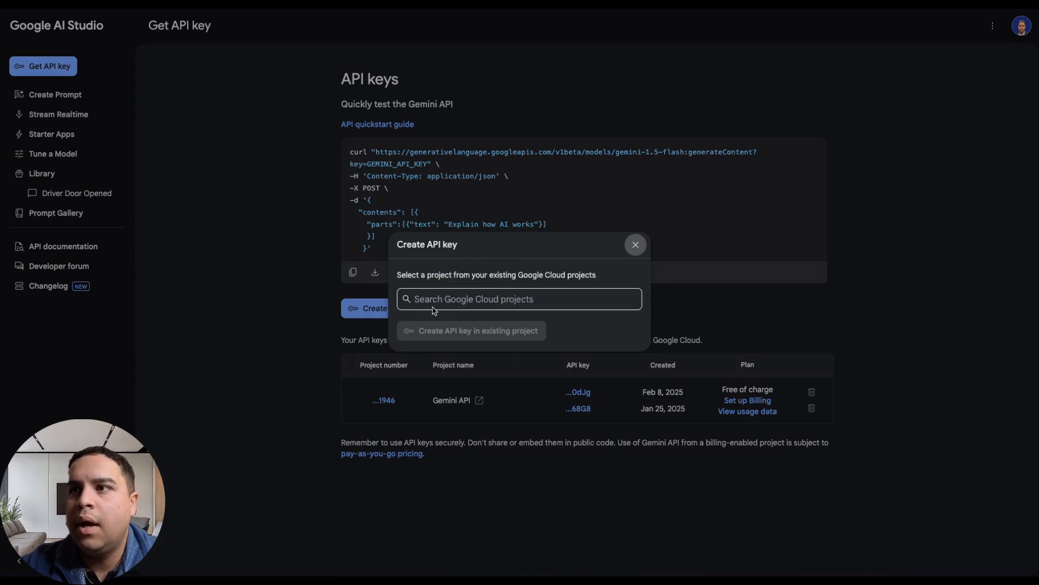
{"action": "left_click", "coordinate": [492, 298]}
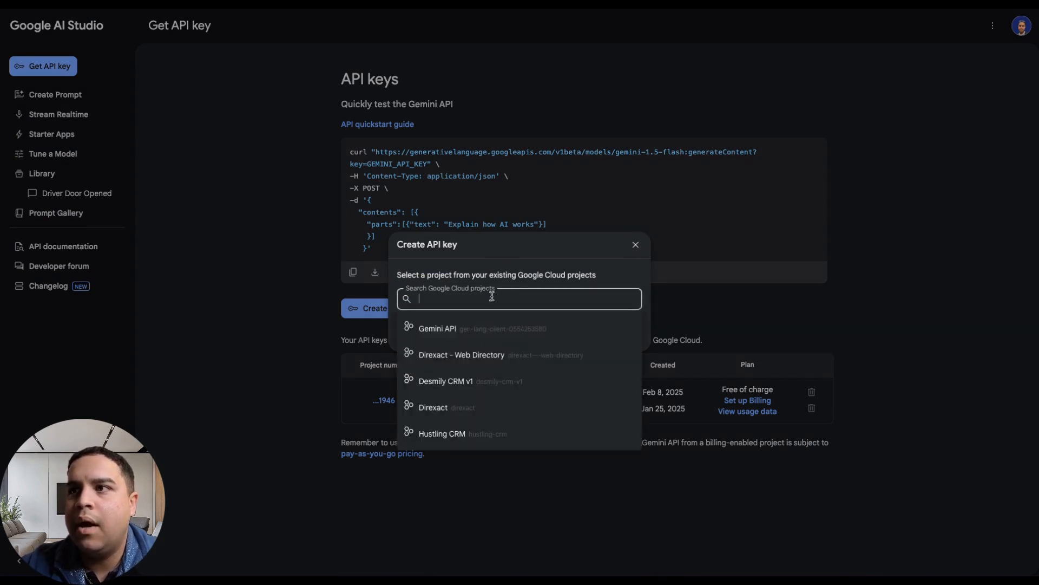
{"action": "left_click", "coordinate": [454, 329]}
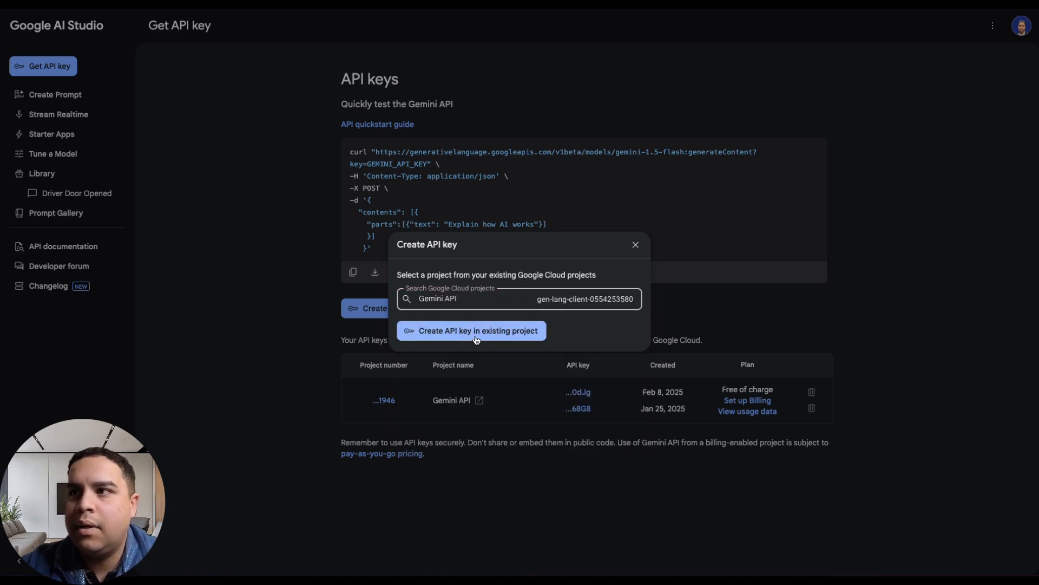
{"action": "left_click", "coordinate": [636, 244]}
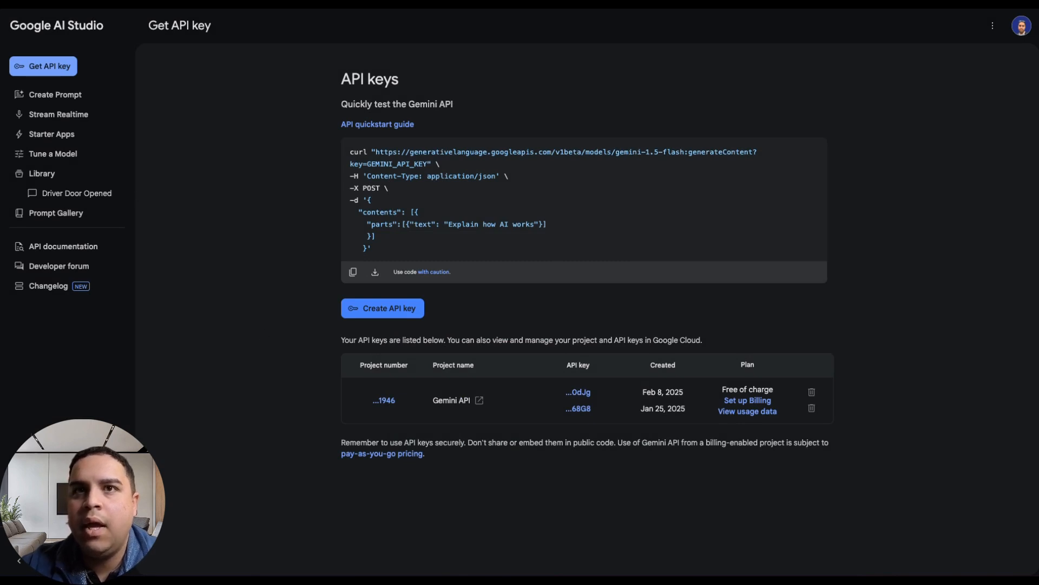
{"action": "mouse_move", "coordinate": [4, 274]}
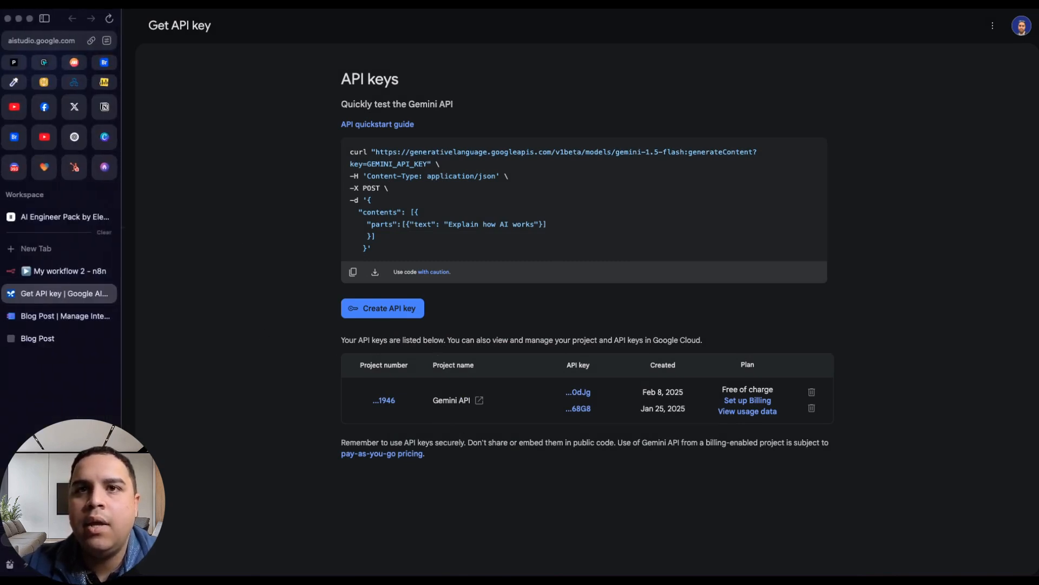
{"action": "left_click", "coordinate": [55, 280]}
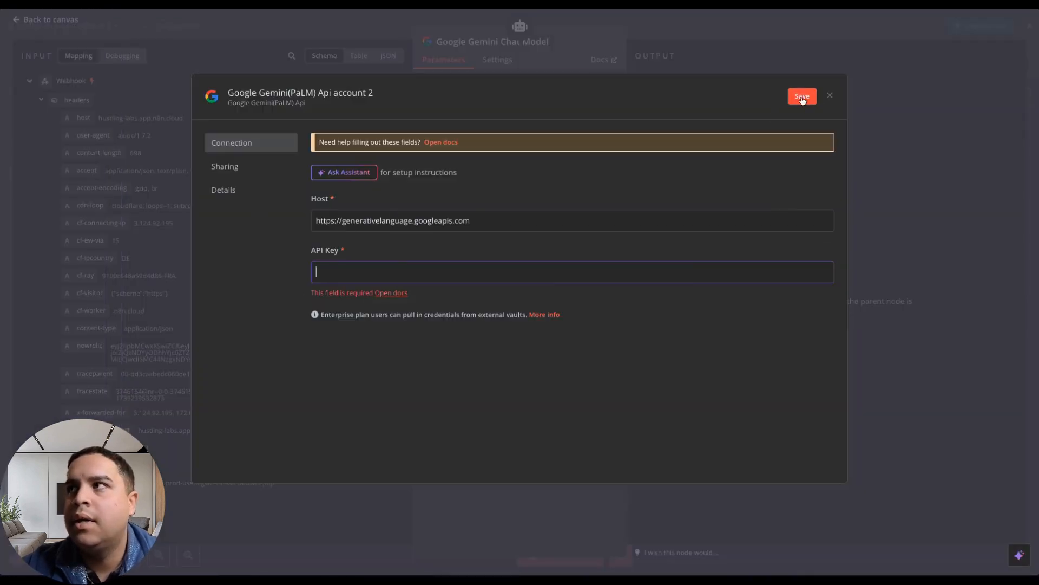
{"action": "left_click", "coordinate": [831, 96]}
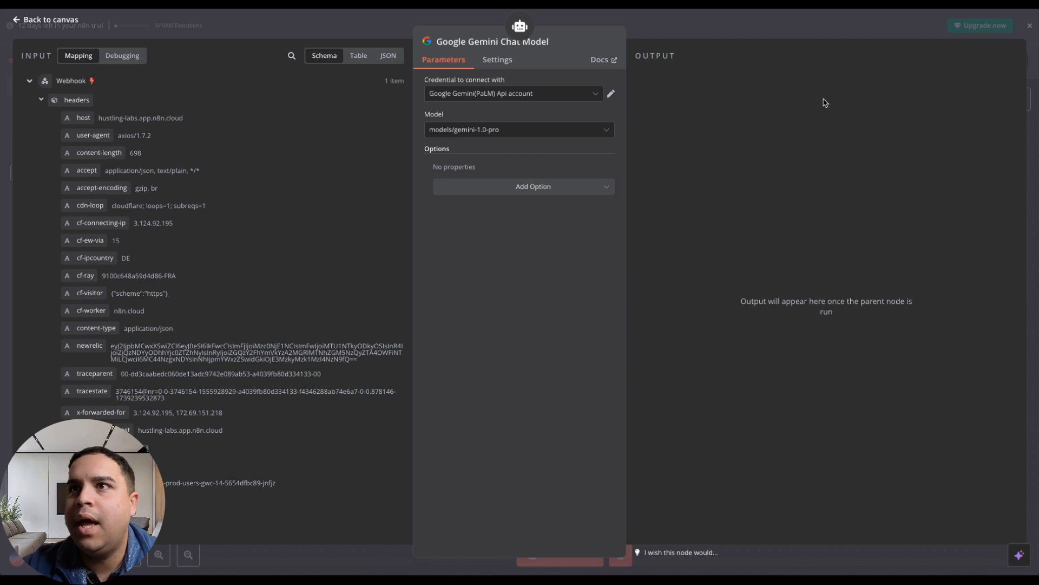
Keep the existing Google Gemini(PaLM) Api account credential, set the model to models/gemini-2.0-pro-exp-02-05, and return to the canvas.
{"action": "left_click", "coordinate": [509, 94]}
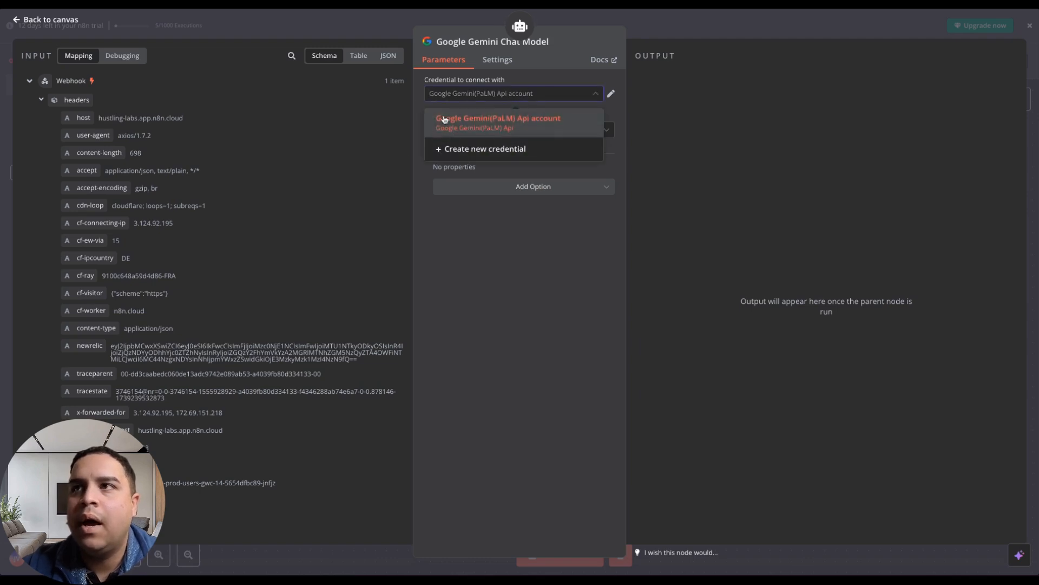
{"action": "left_click", "coordinate": [504, 101]}
{"action": "left_click", "coordinate": [465, 132]}
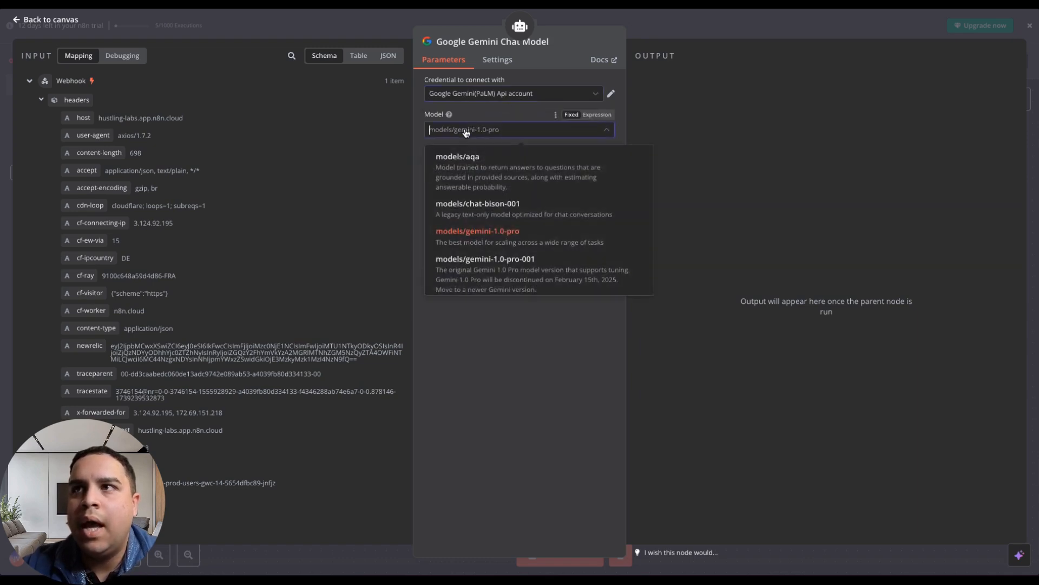
{"action": "scroll", "coordinate": [488, 236], "scroll_direction": "down", "scroll_amount": 5}
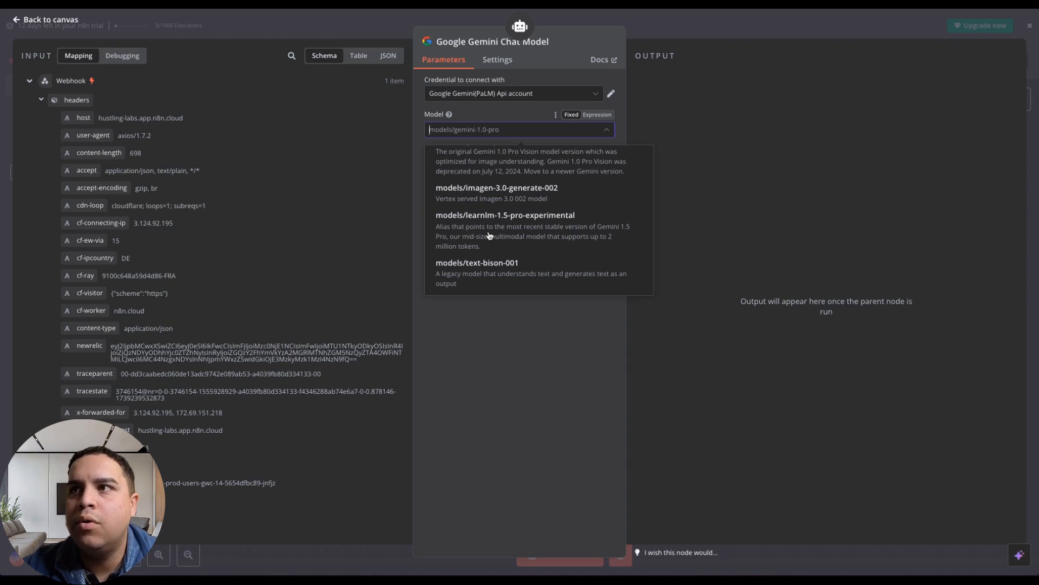
{"action": "scroll", "coordinate": [489, 236], "scroll_direction": "up", "scroll_amount": 3}
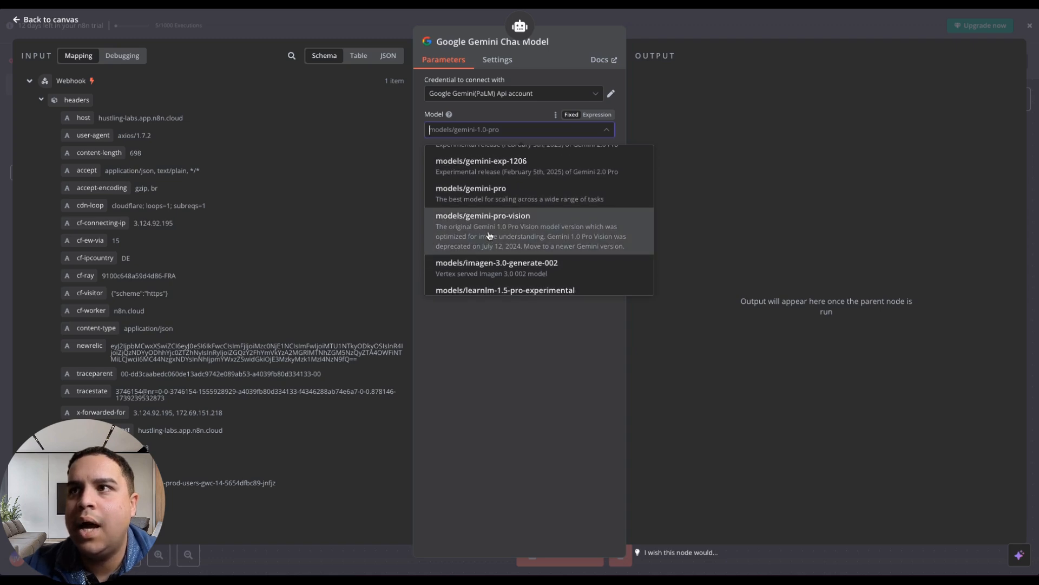
{"action": "scroll", "coordinate": [489, 236], "scroll_direction": "up", "scroll_amount": 4}
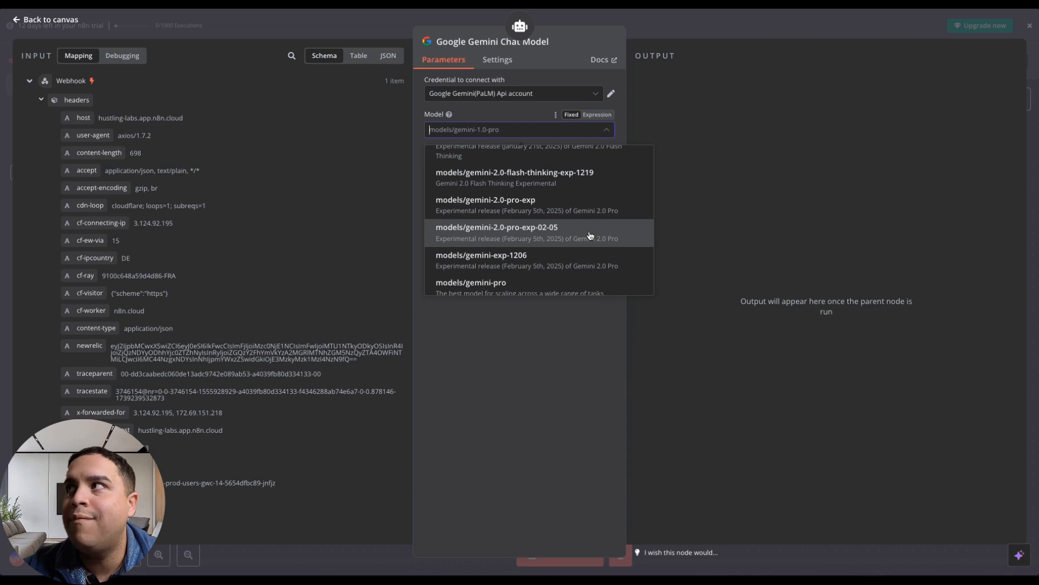
{"action": "scroll", "coordinate": [590, 235], "scroll_direction": "down", "scroll_amount": 1}
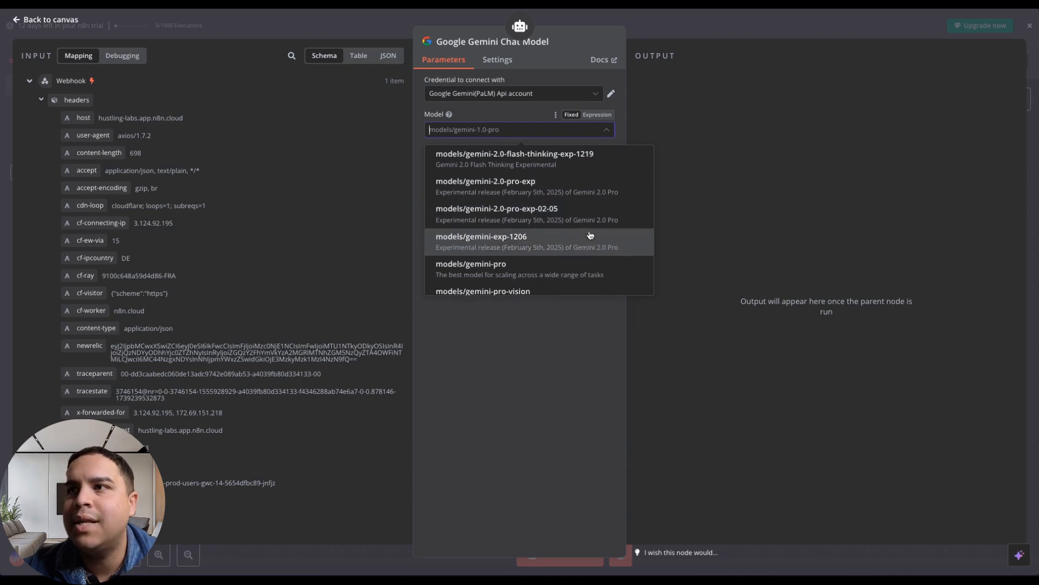
{"action": "left_click", "coordinate": [594, 216]}
{"action": "left_click", "coordinate": [499, 290]}
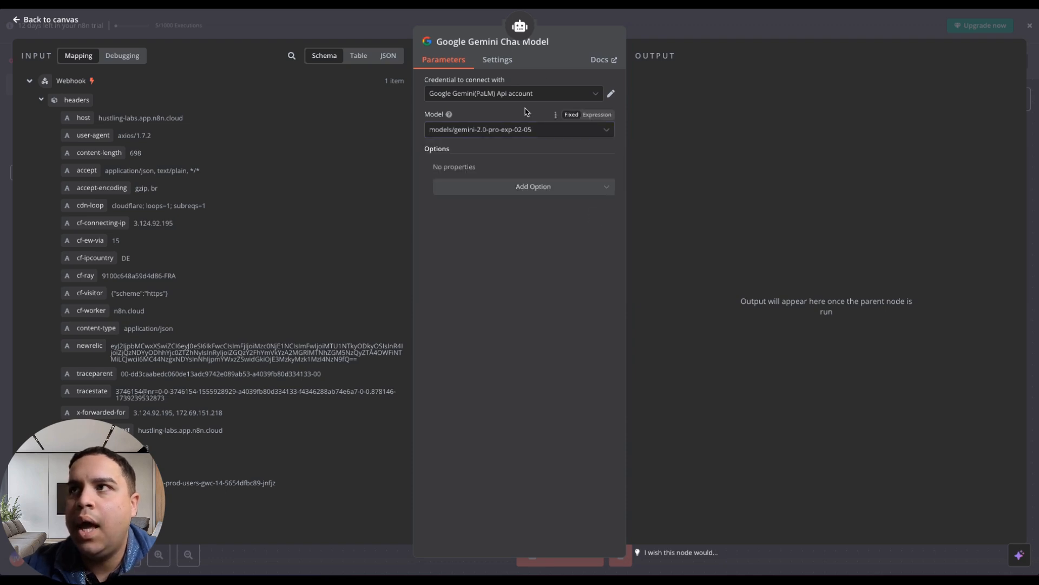
{"action": "left_click", "coordinate": [54, 20]}
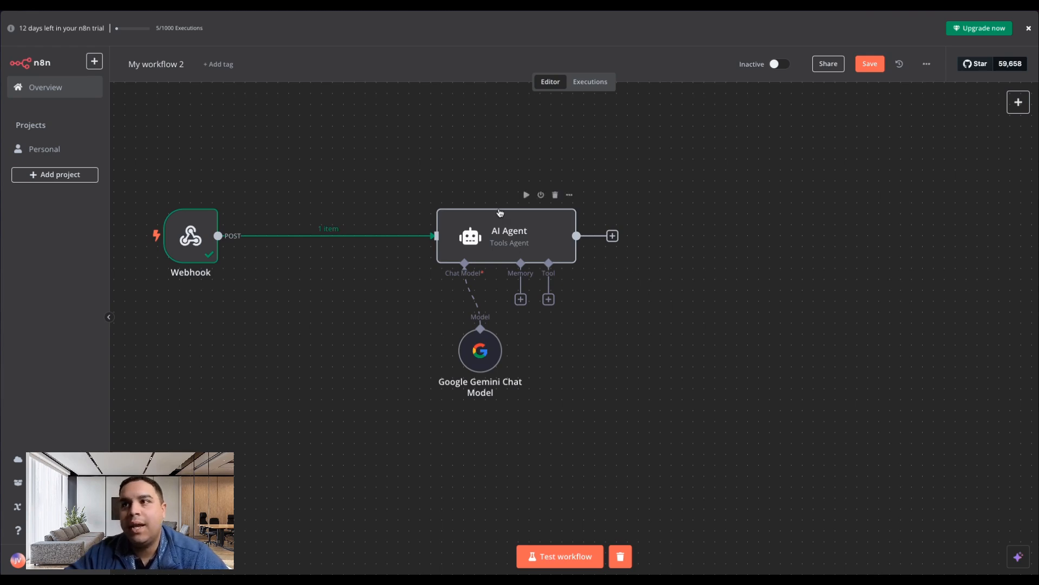
Add a second AI Agent node connected to the output of the first AI Agent.
{"action": "left_click_drag", "start_coordinate": [616, 238], "coordinate": [693, 235]}
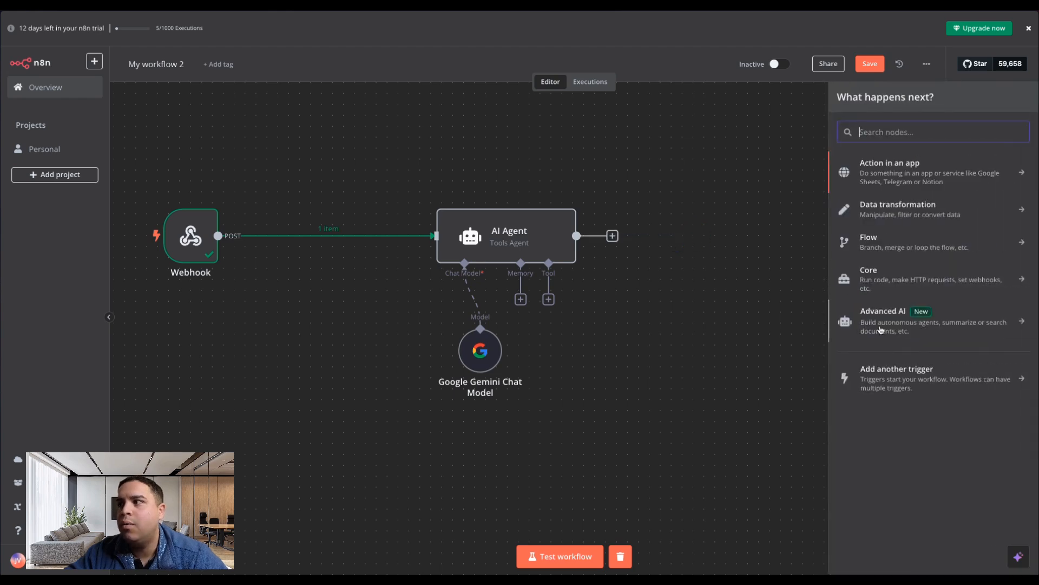
{"action": "left_click", "coordinate": [898, 319]}
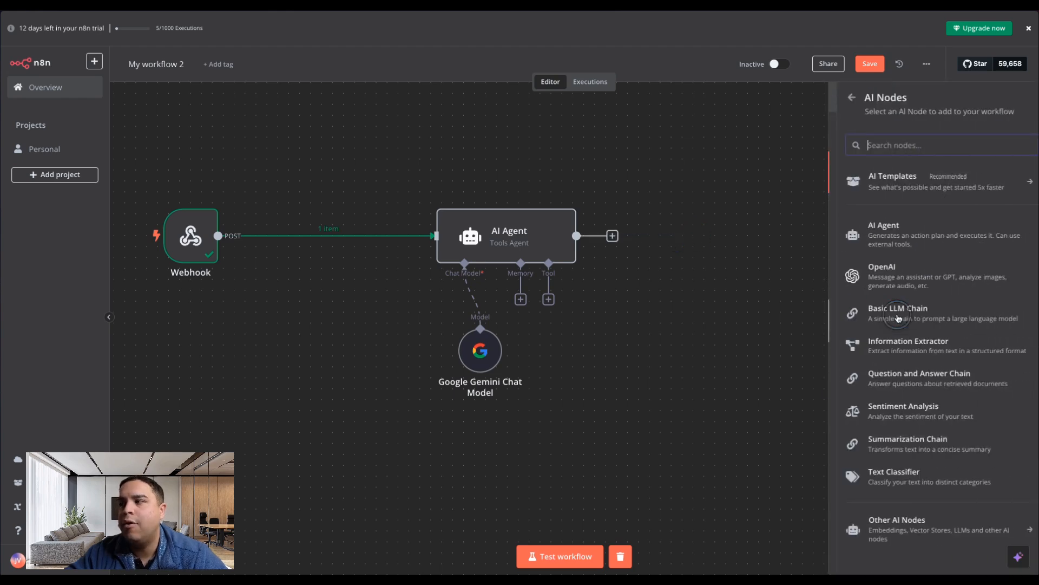
{"action": "left_click", "coordinate": [884, 231]}
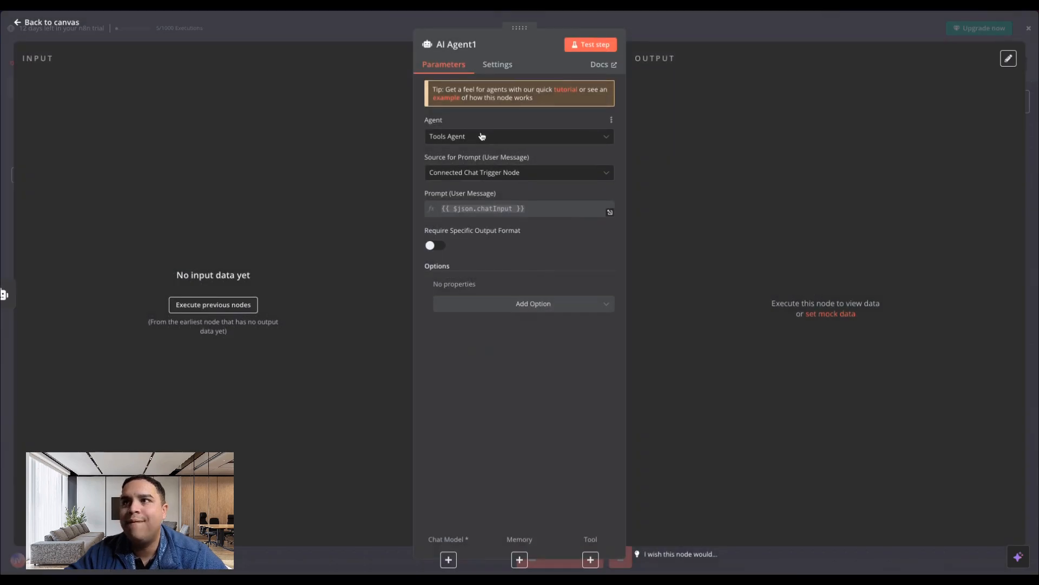
Execute the nodes preceding the second AI Agent to get its input data, and return to the canvas.
{"action": "left_click", "coordinate": [211, 311]}
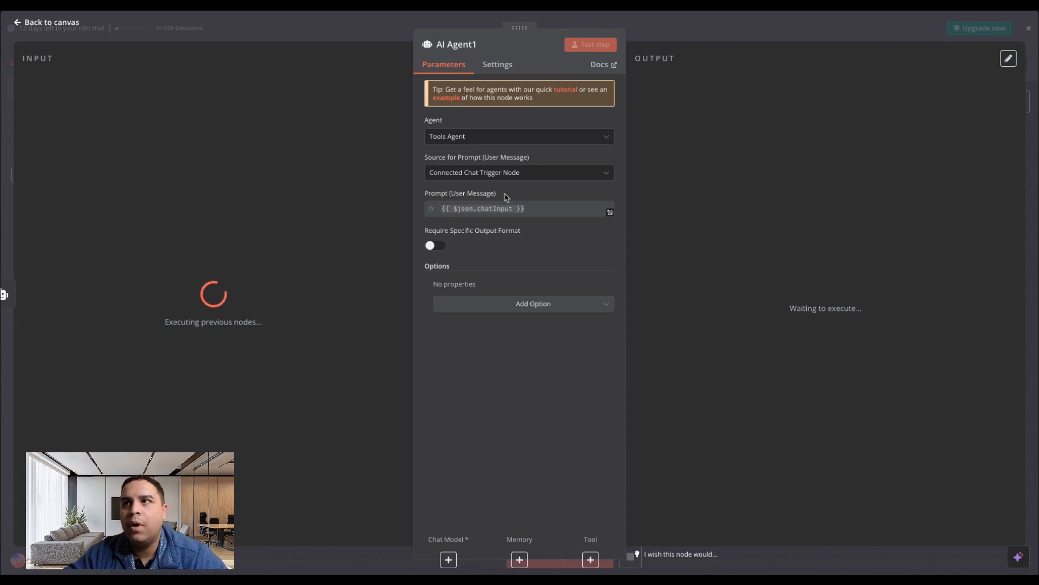
{"action": "left_click", "coordinate": [518, 171]}
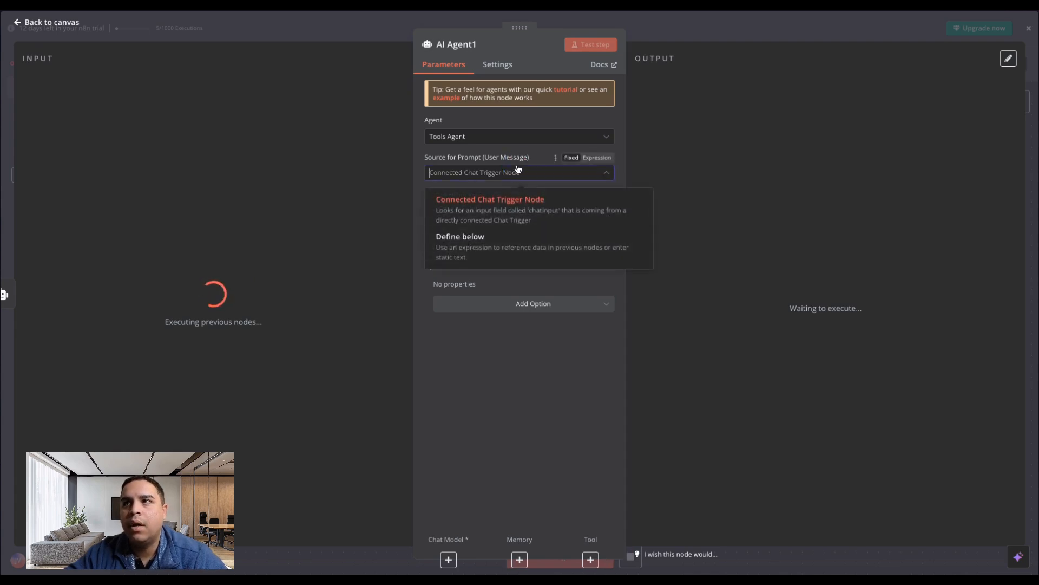
{"action": "left_click", "coordinate": [519, 170]}
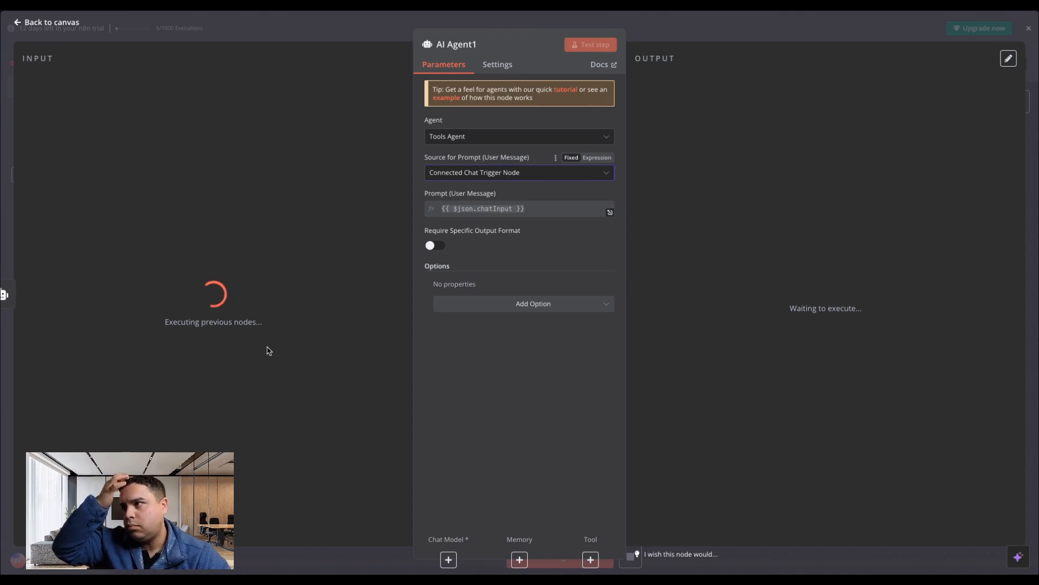
{"action": "left_click", "coordinate": [54, 22]}
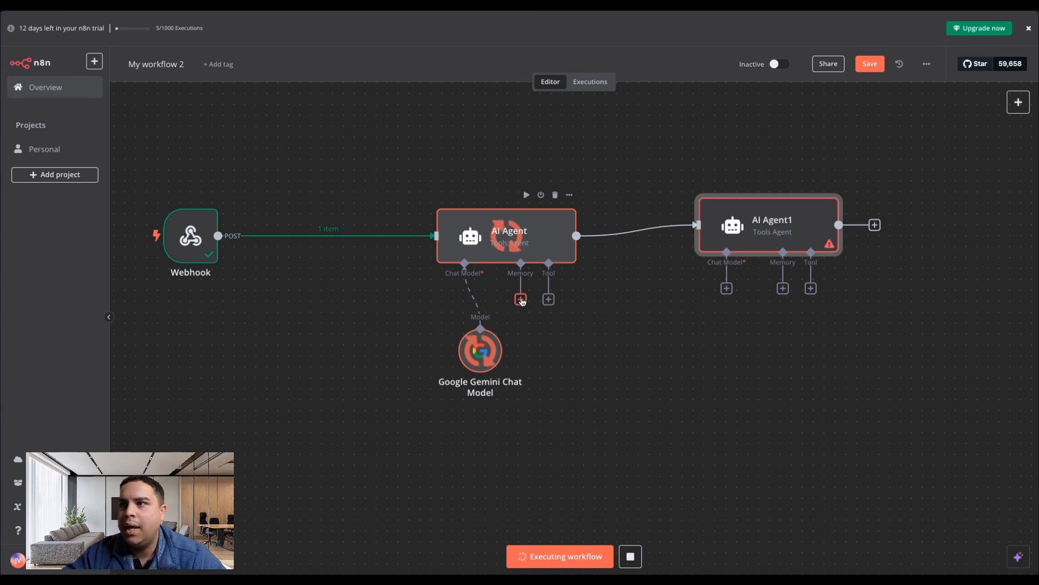
Attach a Google Gemini Chat Model to AI Agent1 and set its model to models/gemini-2.0-pro-exp.
{"action": "left_click", "coordinate": [727, 288]}
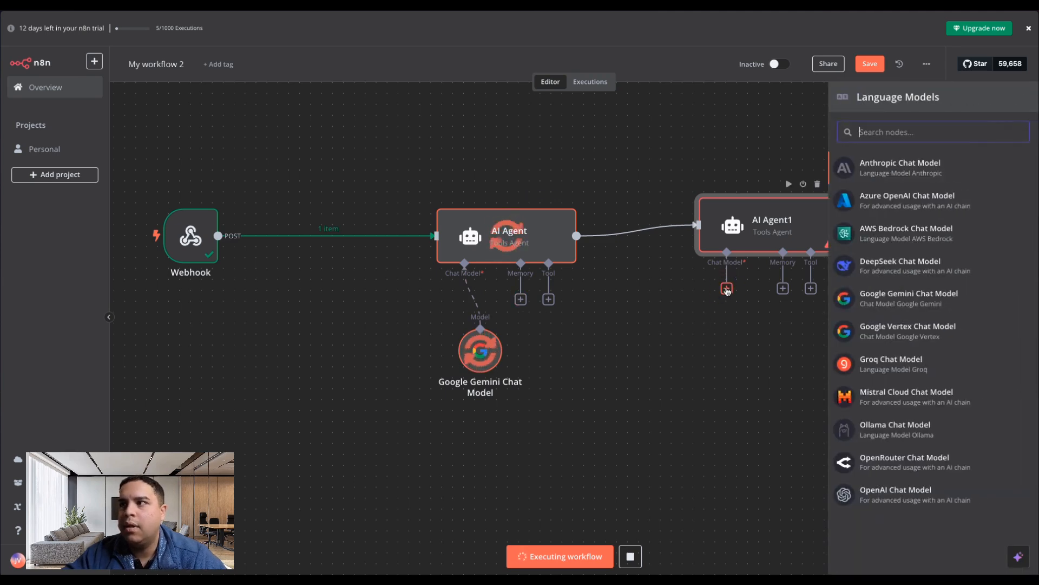
{"action": "left_click", "coordinate": [904, 300]}
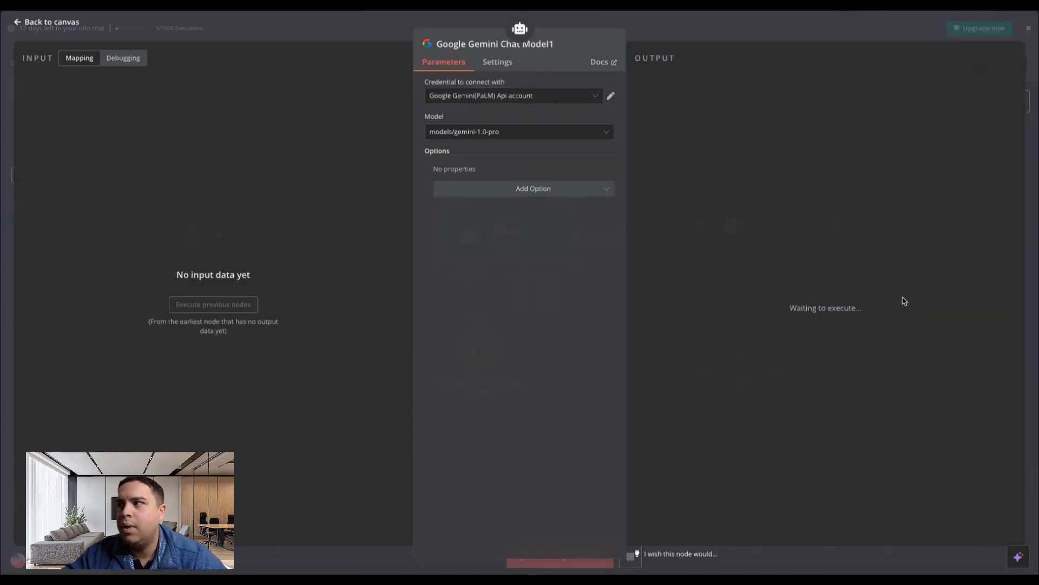
{"action": "left_click", "coordinate": [504, 131]}
{"action": "scroll", "coordinate": [474, 236], "scroll_direction": "down", "scroll_amount": 10}
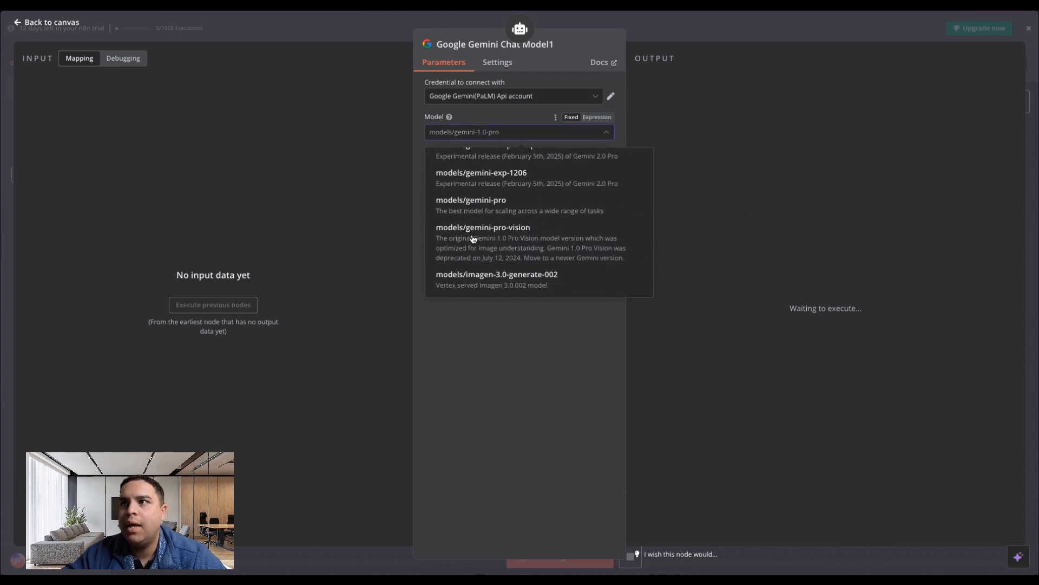
{"action": "scroll", "coordinate": [473, 239], "scroll_direction": "up", "scroll_amount": 2}
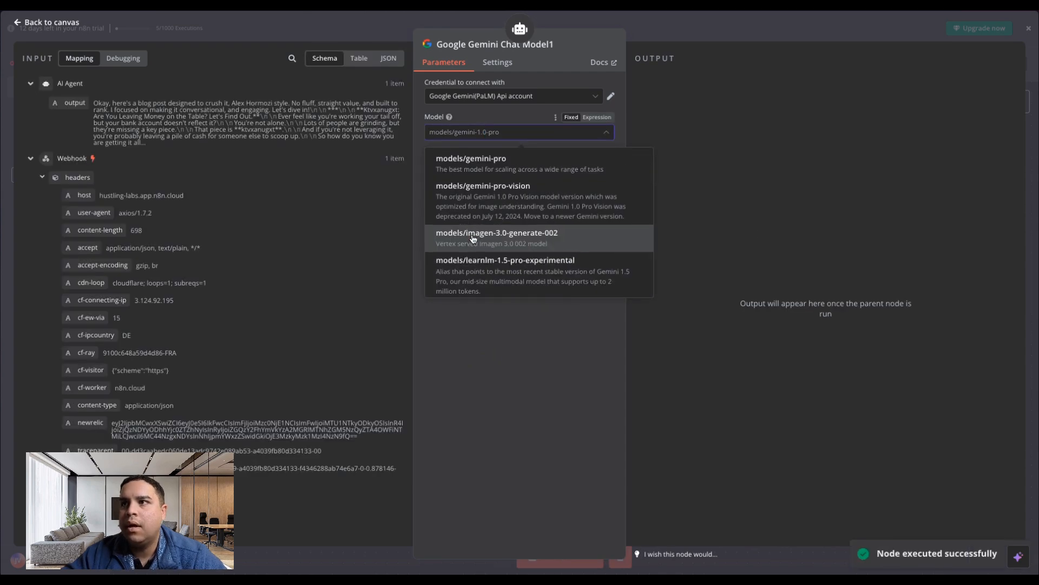
{"action": "scroll", "coordinate": [474, 238], "scroll_direction": "up", "scroll_amount": 4}
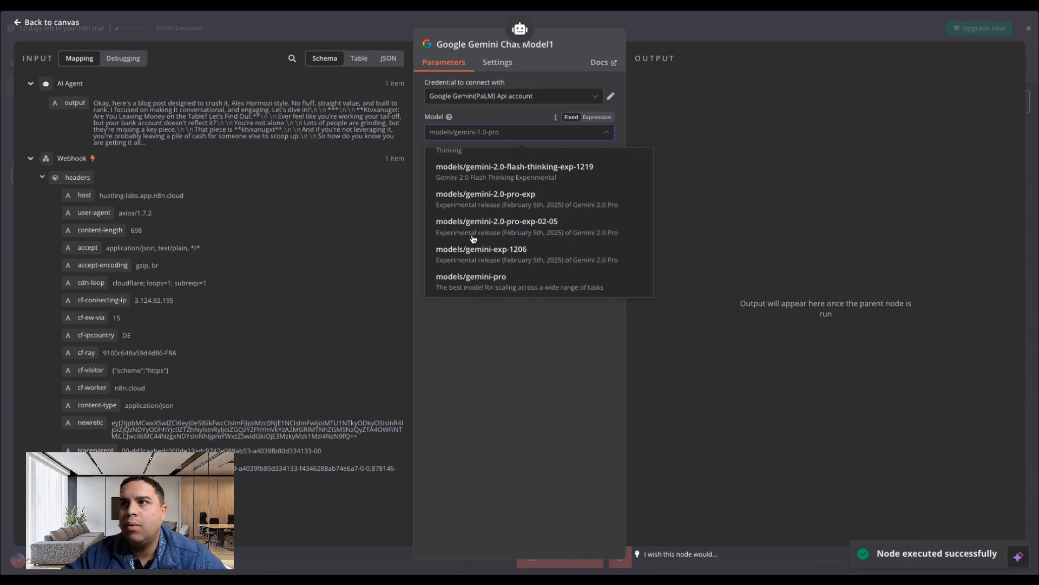
{"action": "left_click", "coordinate": [522, 206]}
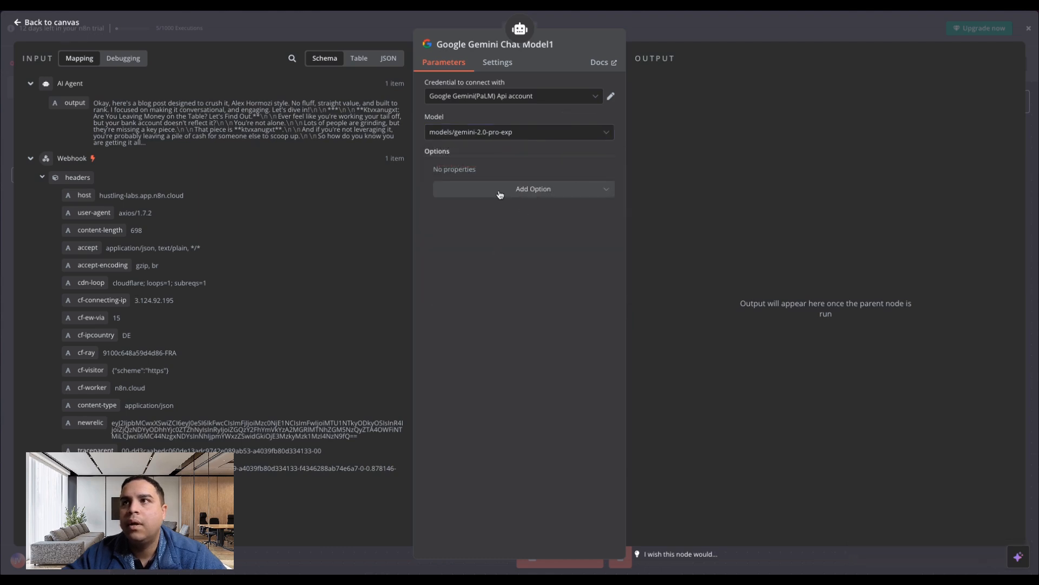
{"action": "left_click", "coordinate": [33, 23]}
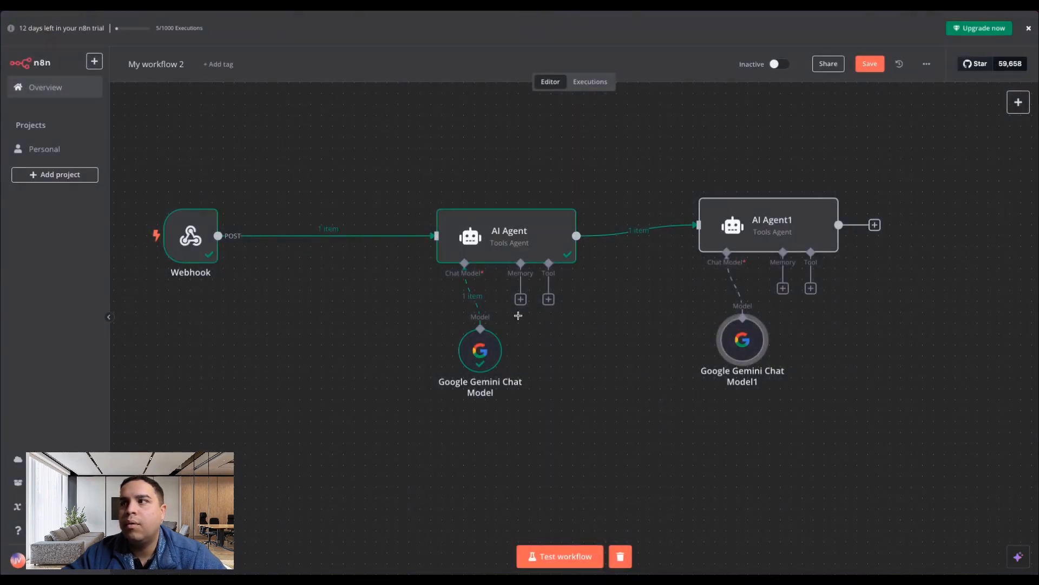
Open the AI Agent1 settings and set the source for its user message prompt to Define below.
{"action": "double_click", "coordinate": [771, 231]}
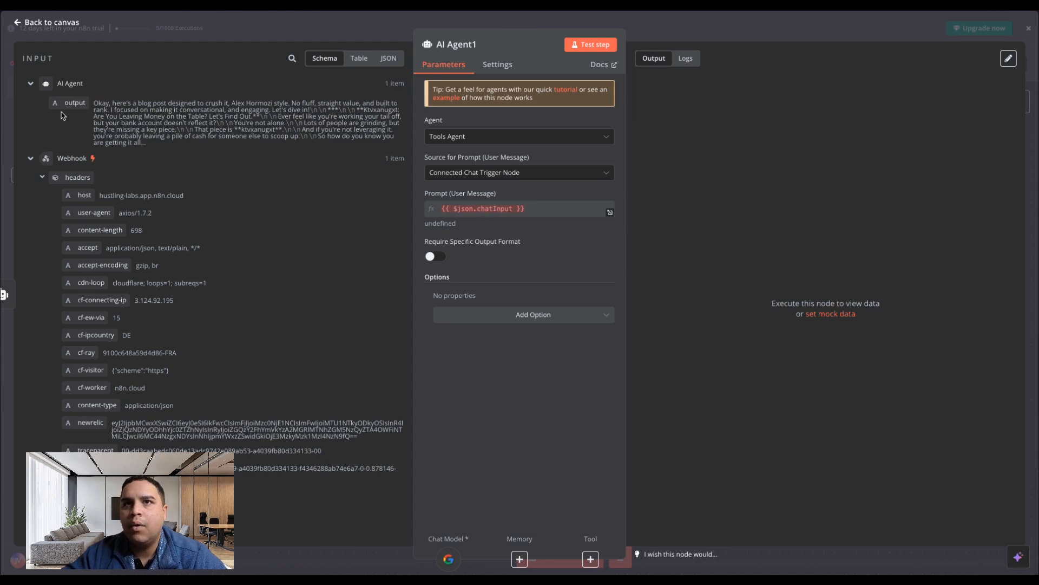
{"action": "left_click", "coordinate": [506, 172]}
{"action": "left_click", "coordinate": [451, 253]}
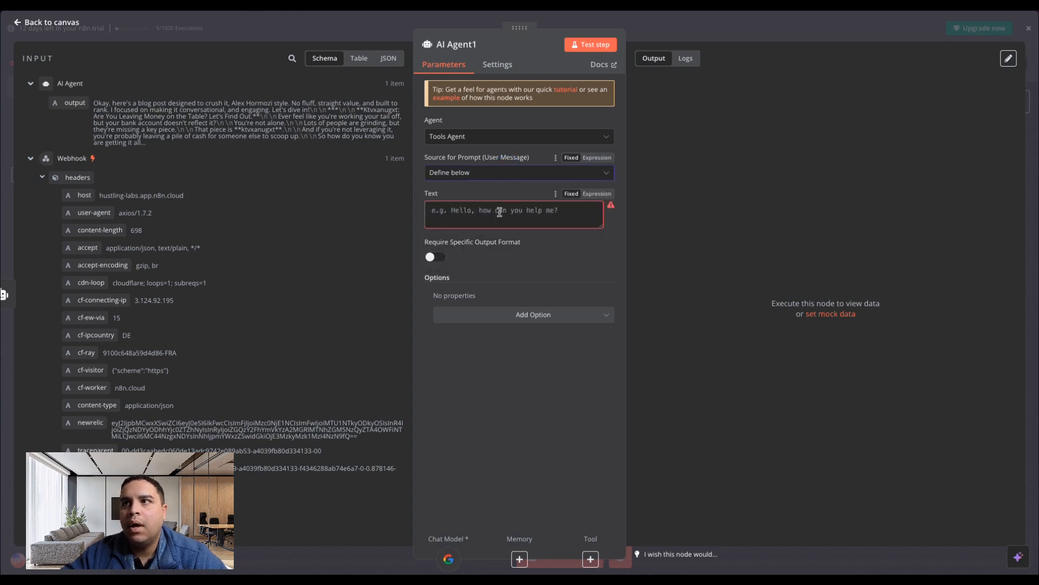
Enter the prompt text "You're a world renowned editor, I want you to use this article and expand on it".
{"action": "left_click", "coordinate": [499, 212]}
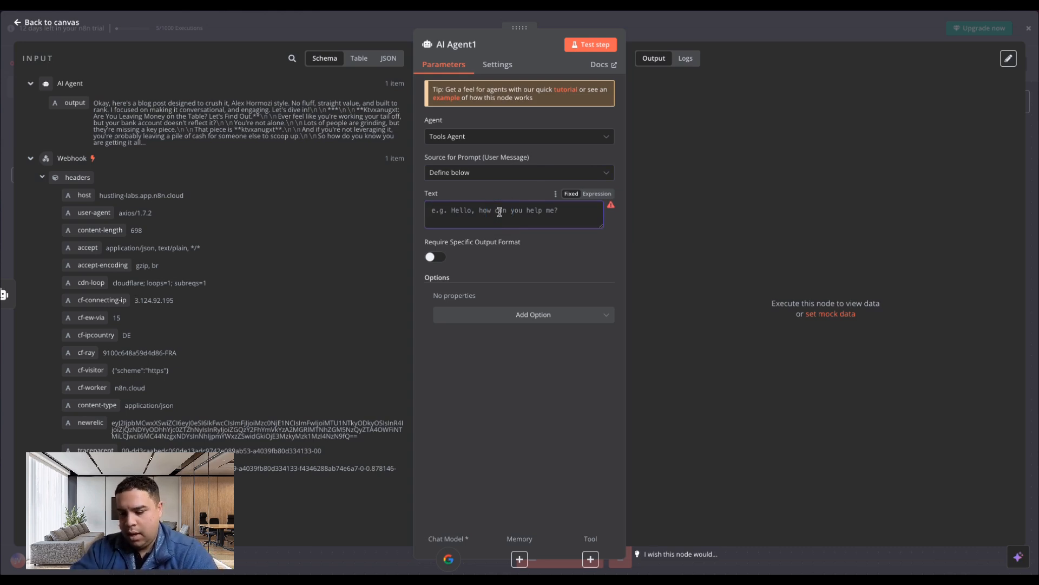
{"action": "type", "text": "You'"}
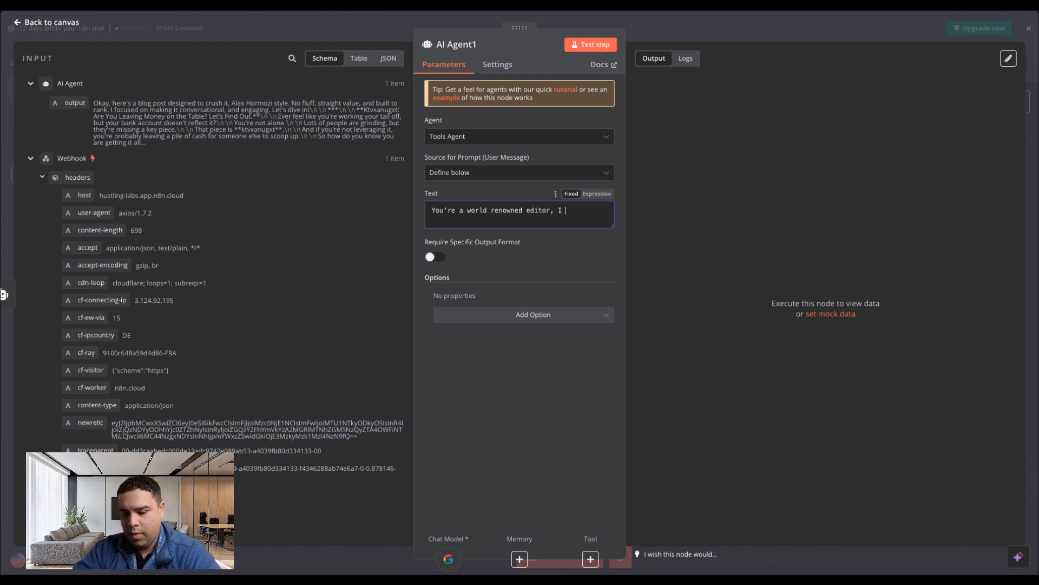
{"action": "type", "text": "re a world renowned editor, I want you to"}
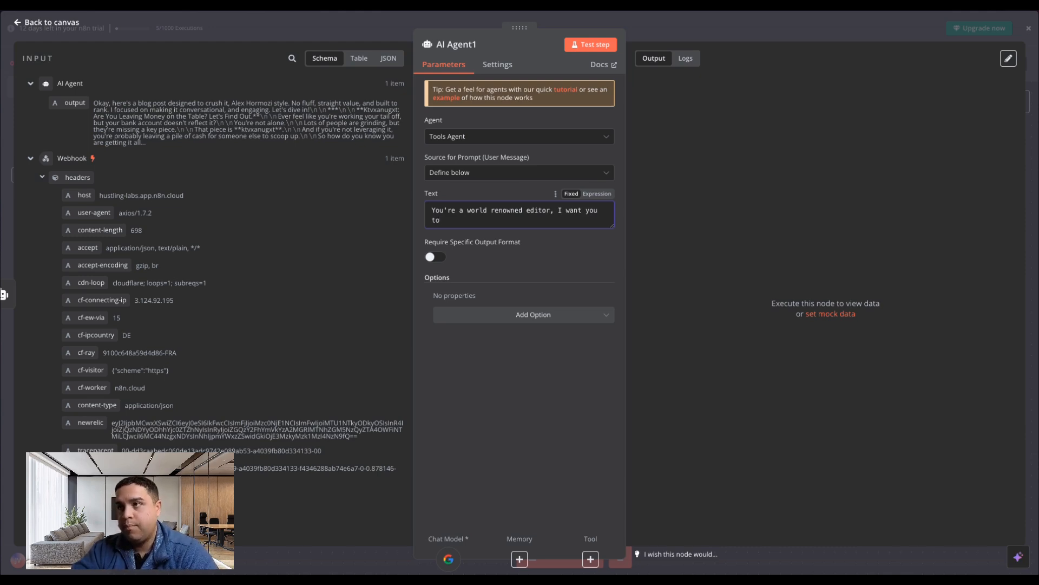
{"action": "type", "text": " use this article and expant on it"}
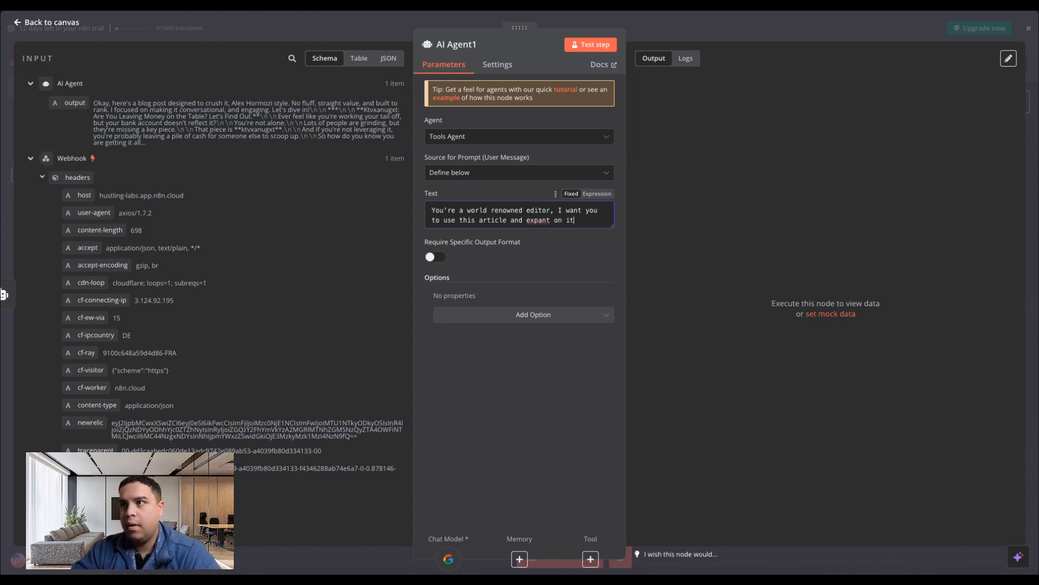
{"action": "right_click", "coordinate": [545, 221]}
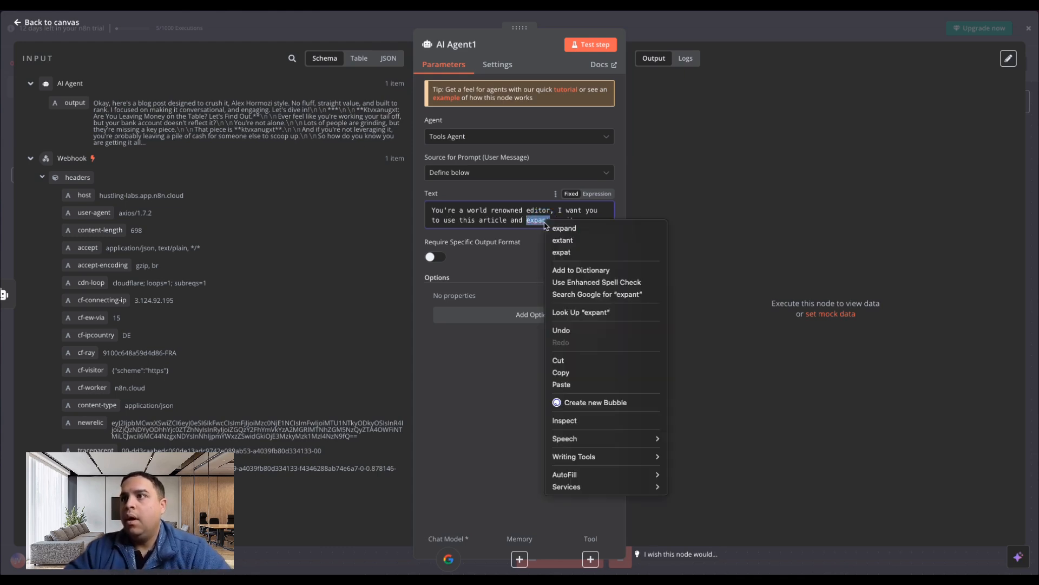
{"action": "left_click", "coordinate": [564, 228]}
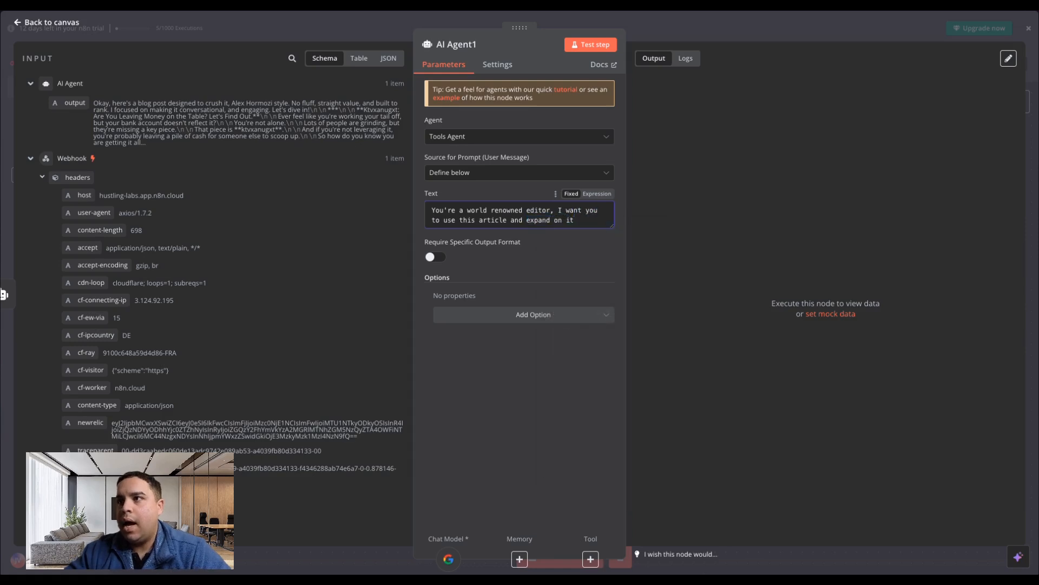
Add an "Article:" line below the instruction in the prompt and map the first AI Agent's output field into it.
{"action": "key", "text": "Return"}
{"action": "type", "text": "Art"}
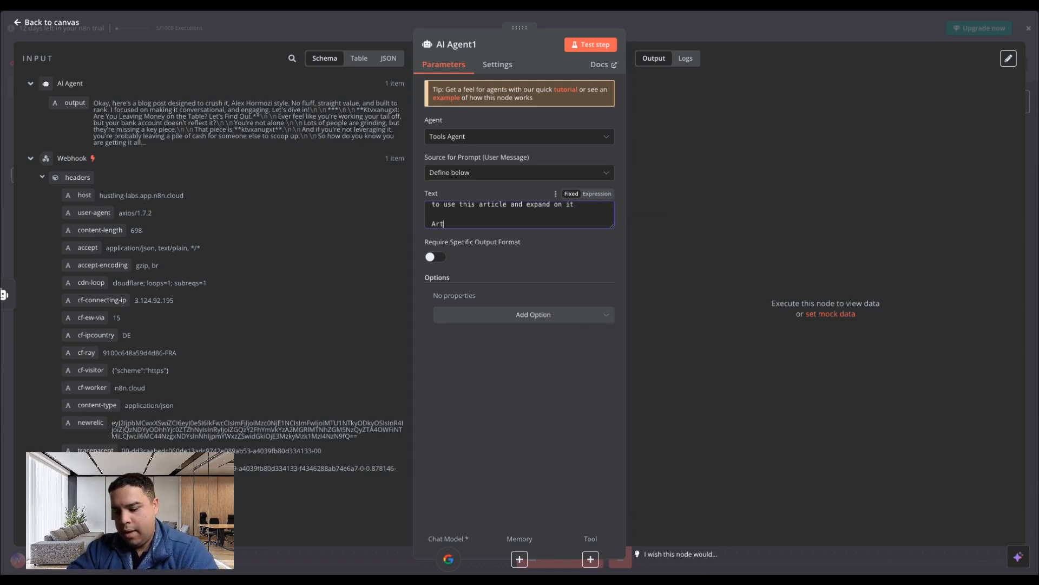
{"action": "type", "text": "icle:"}
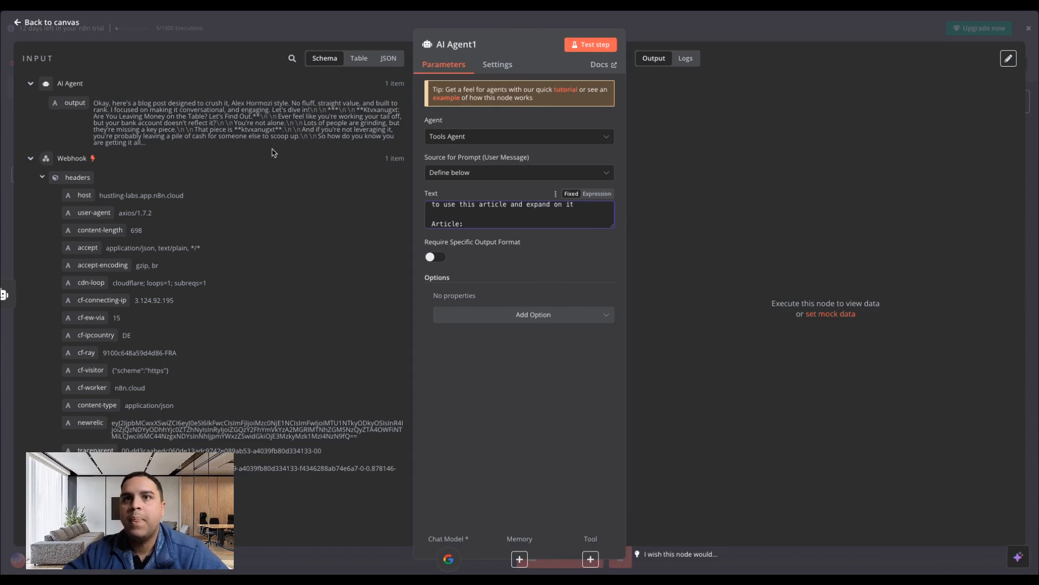
{"action": "left_click_drag", "start_coordinate": [75, 102], "coordinate": [509, 224]}
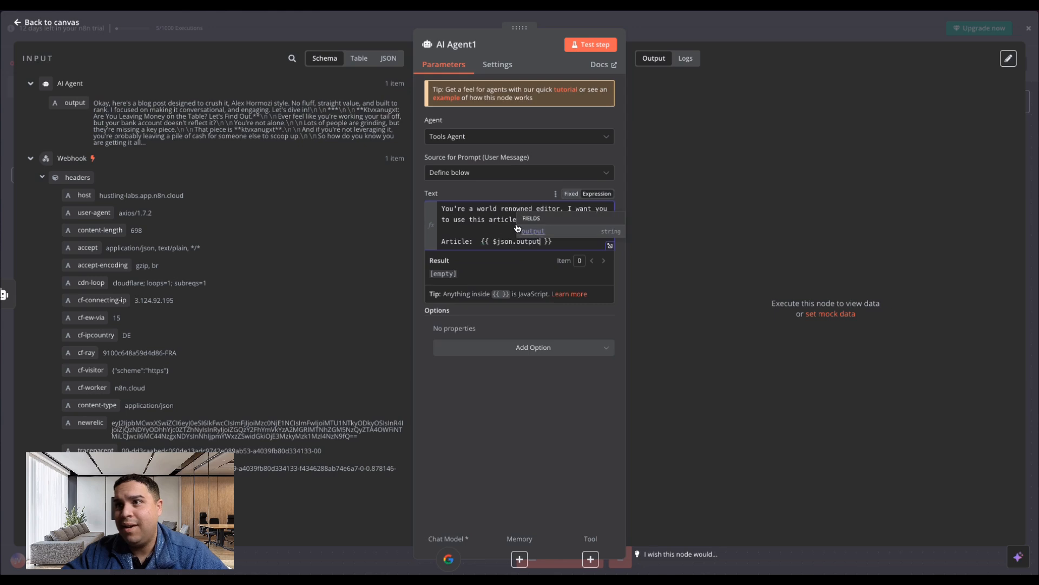
{"action": "left_click", "coordinate": [469, 230]}
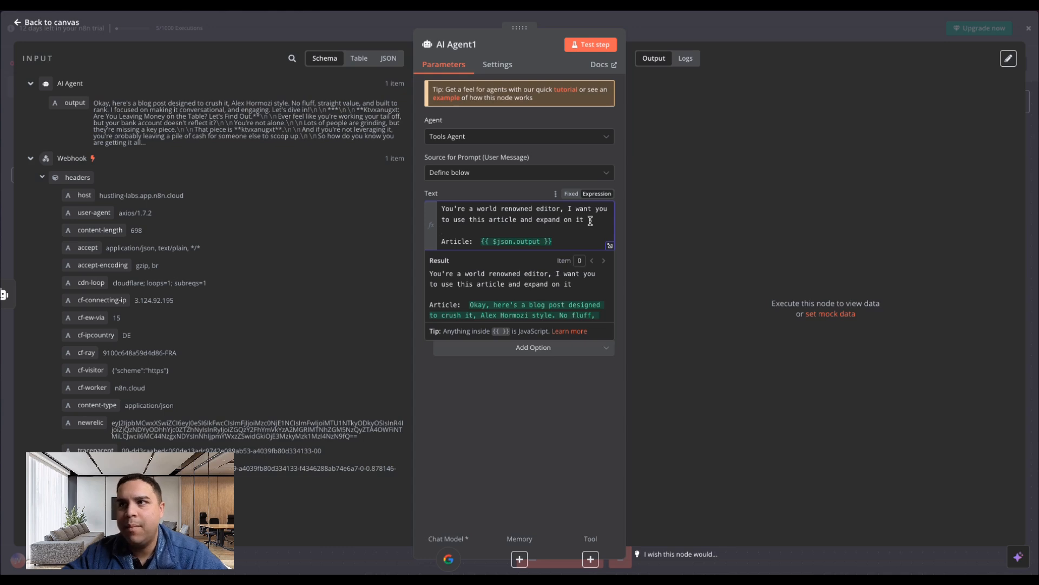
End the prompt's first sentence with a period and continue with "I want you to format it for a blog".
{"action": "left_click", "coordinate": [590, 221]}
{"action": "type", "text": "."}
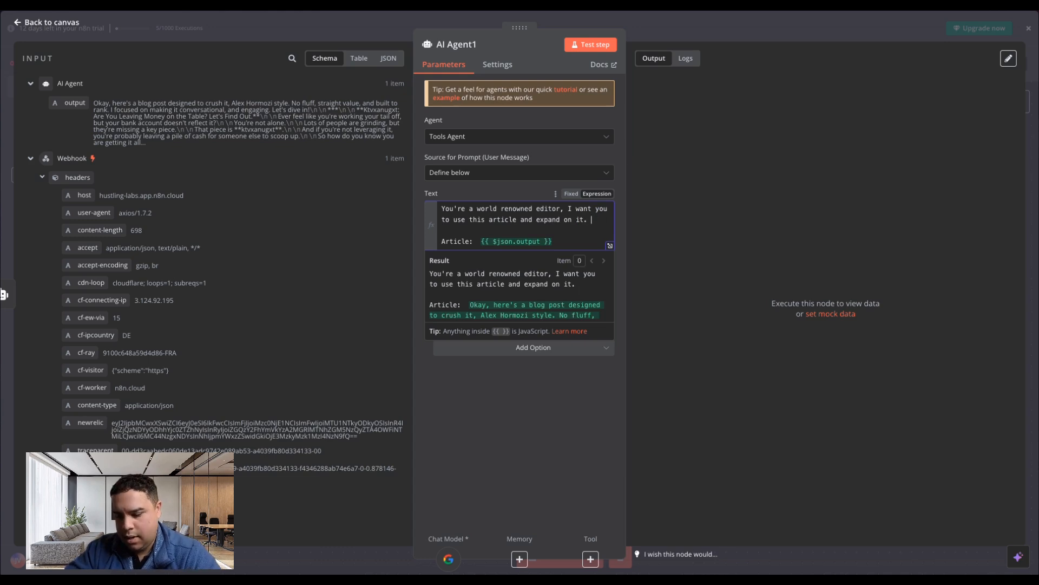
{"action": "type", "text": " I want you to format it"}
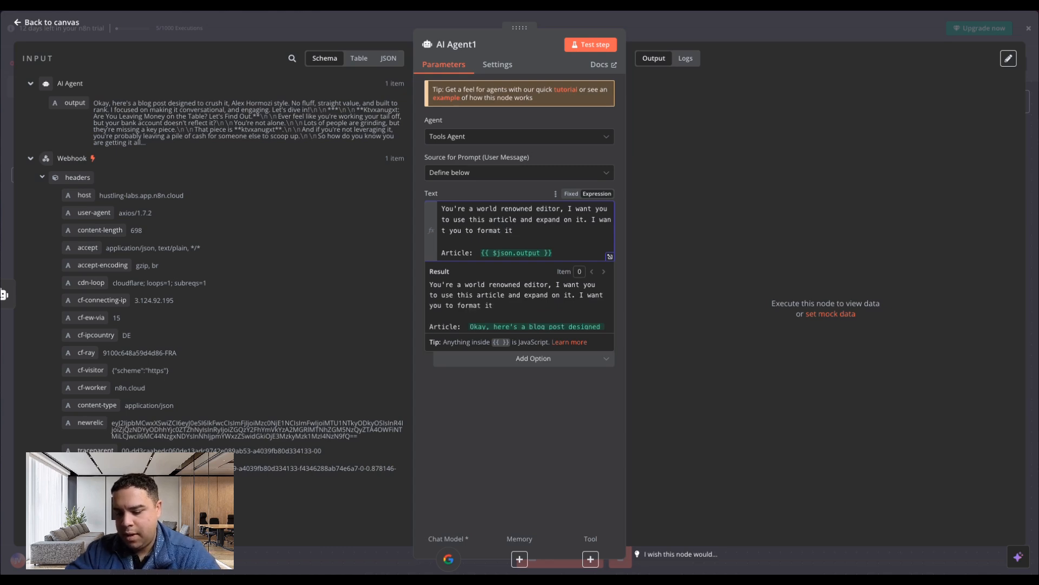
{"action": "type", "text": " for"}
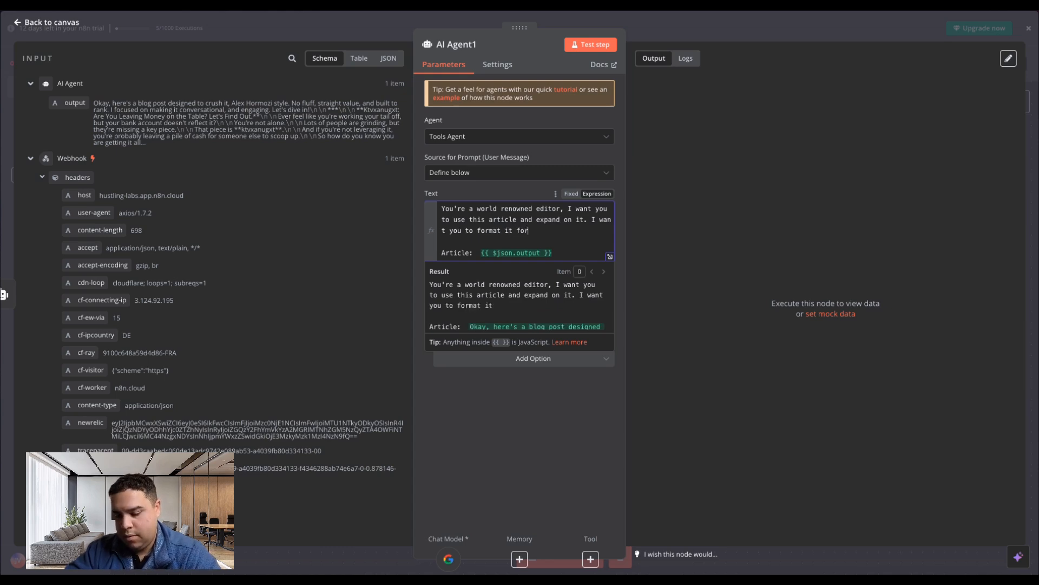
{"action": "type", "text": " a blog"}
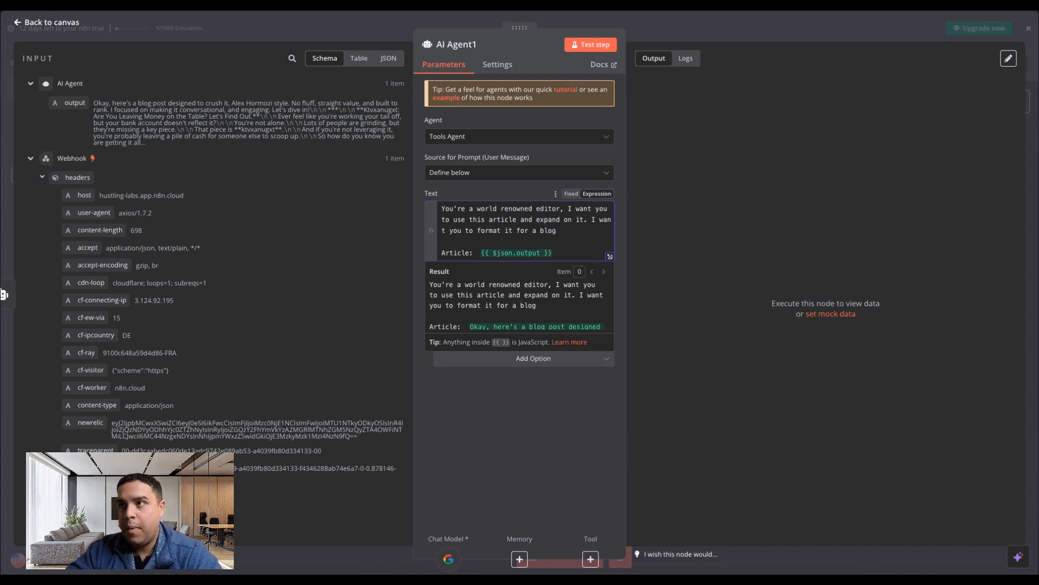
{"action": "type", "text": ", make sure "}
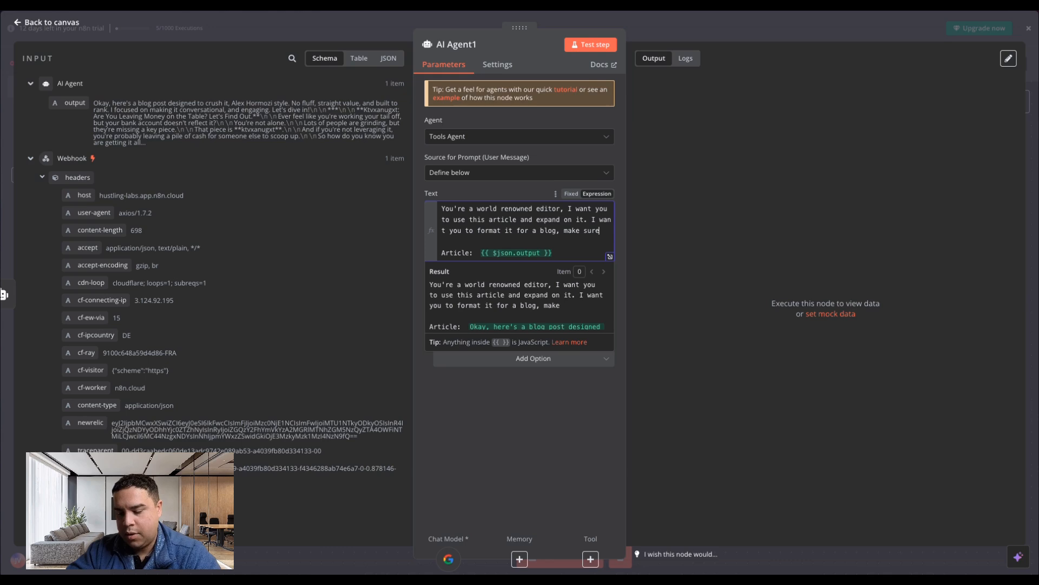
{"action": "type", "text": "there"}
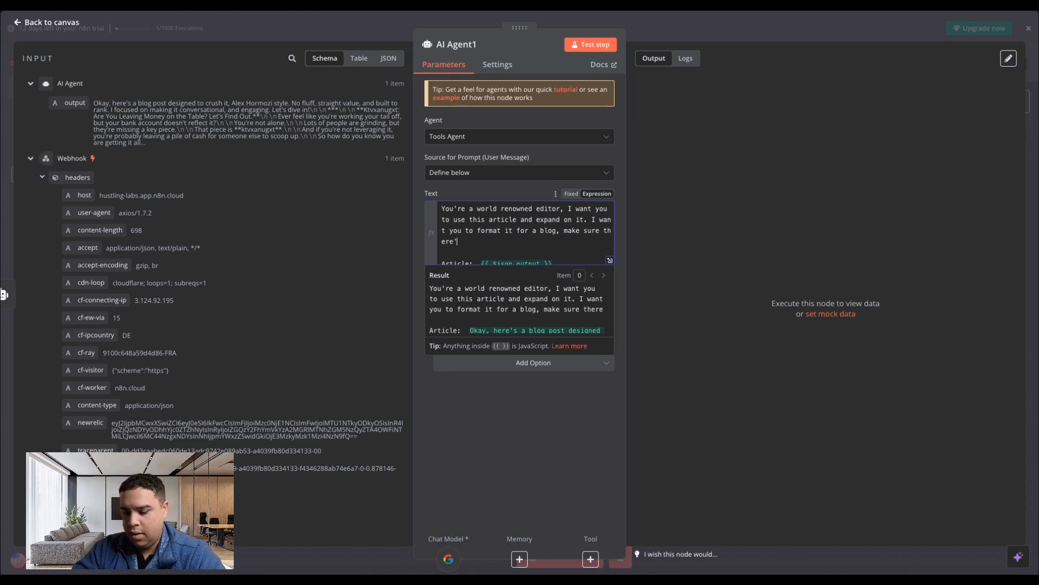
{"action": "type", "text": "'s no fluff,"}
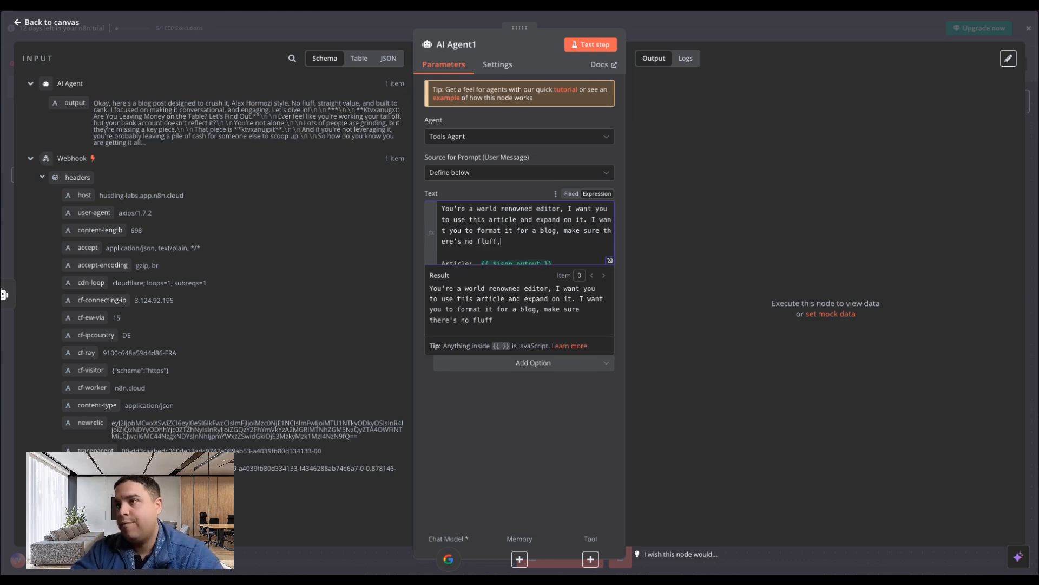
{"action": "type", "text": " and a"}
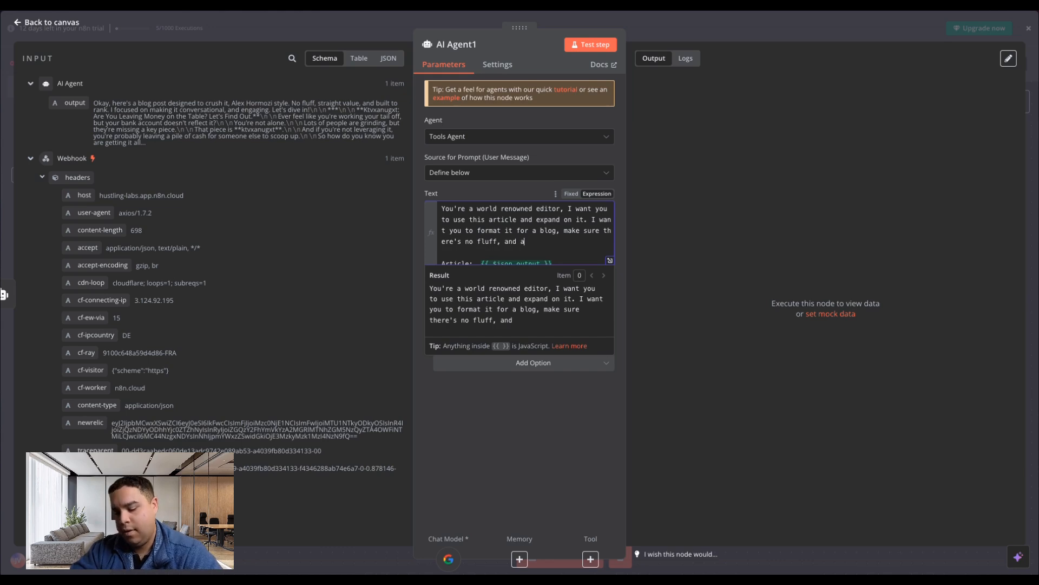
{"action": "type", "text": "lso"}
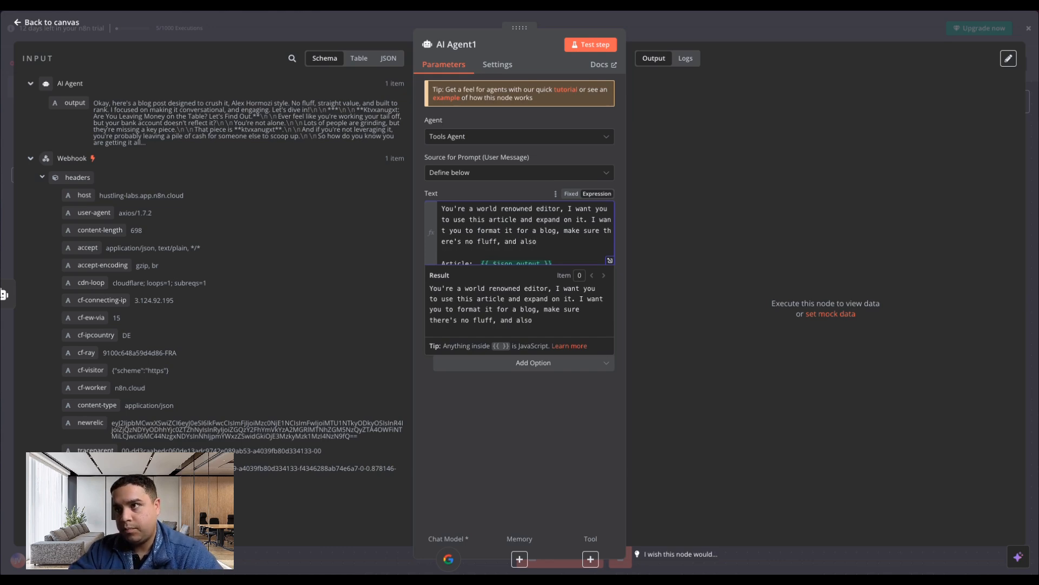
{"action": "type", "text": " ensure all"}
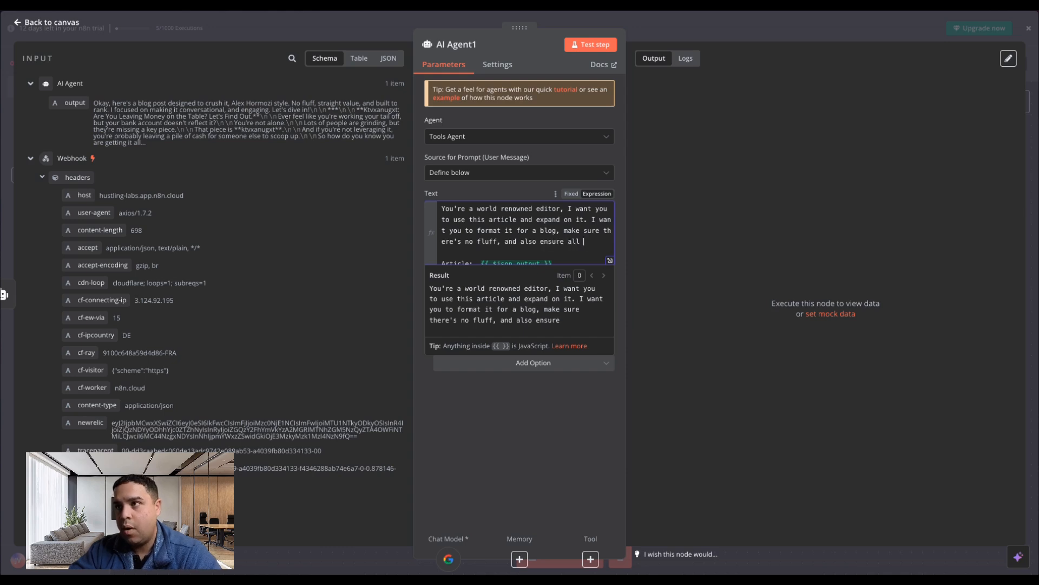
{"action": "type", "text": " the data "}
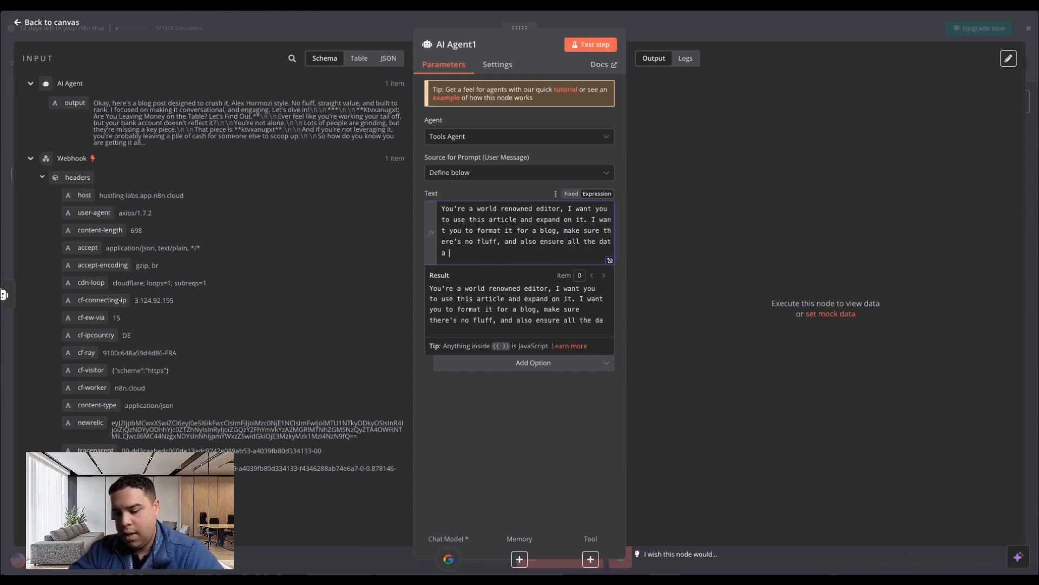
{"action": "type", "text": "is correct."}
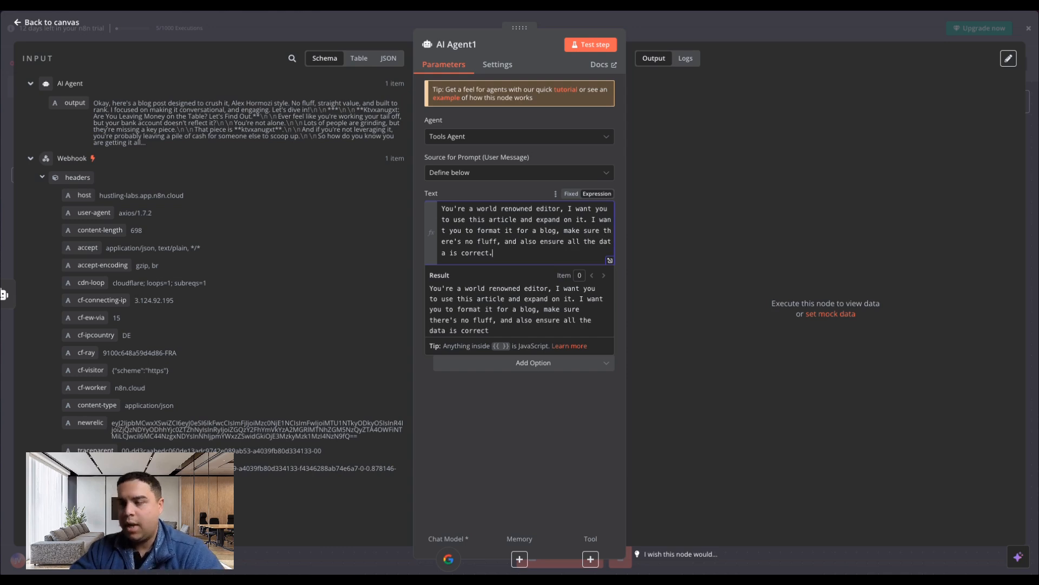
Extend the blog-formatting instruction with ", make sure there's no fluff, and also ensure all the data is correct.".
{"action": "left_click", "coordinate": [541, 427]}
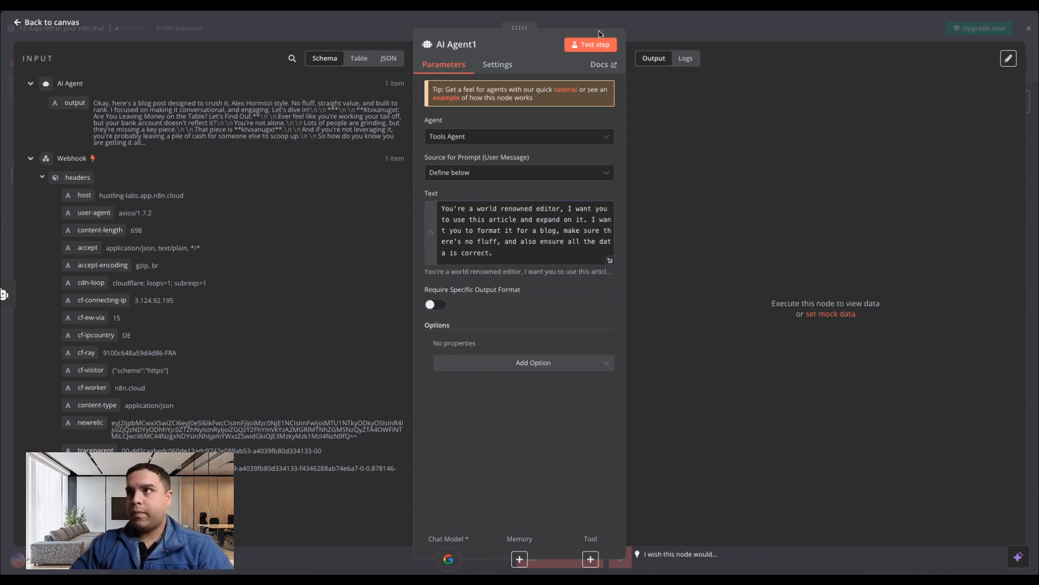
Append "I want you to end the blog with the phrase: "That's all my friends"" to the second AI Agent's prompt instructions and return to the canvas.
{"action": "left_click", "coordinate": [138, 85]}
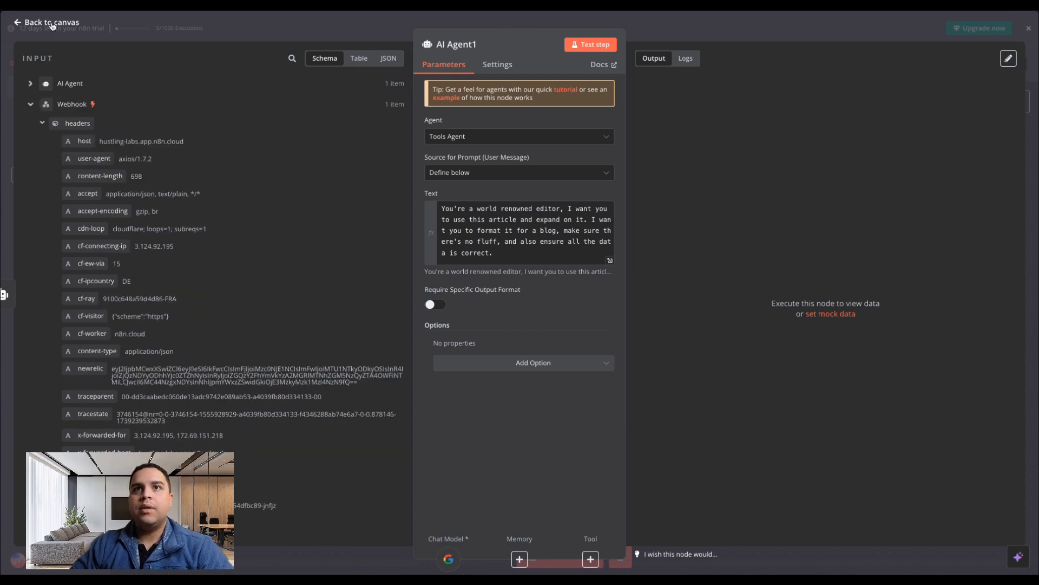
{"action": "left_click", "coordinate": [529, 250]}
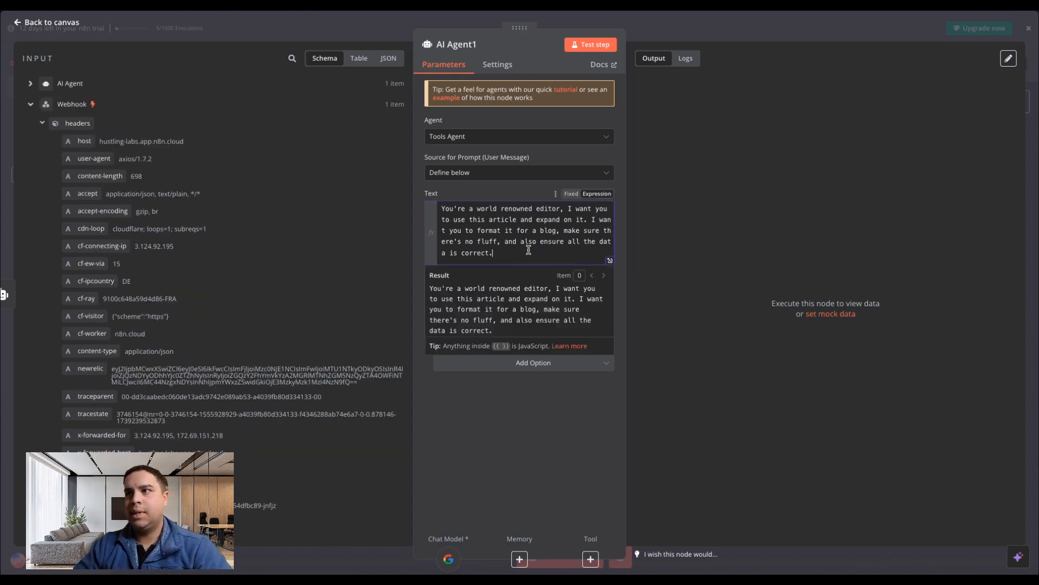
{"action": "type", "text": "I want you "}
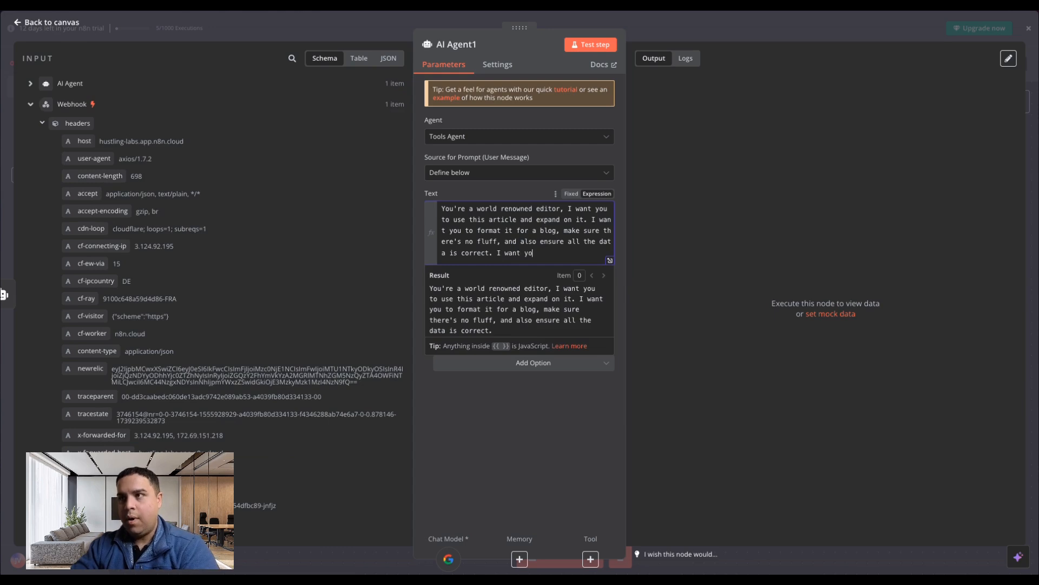
{"action": "type", "text": "to "}
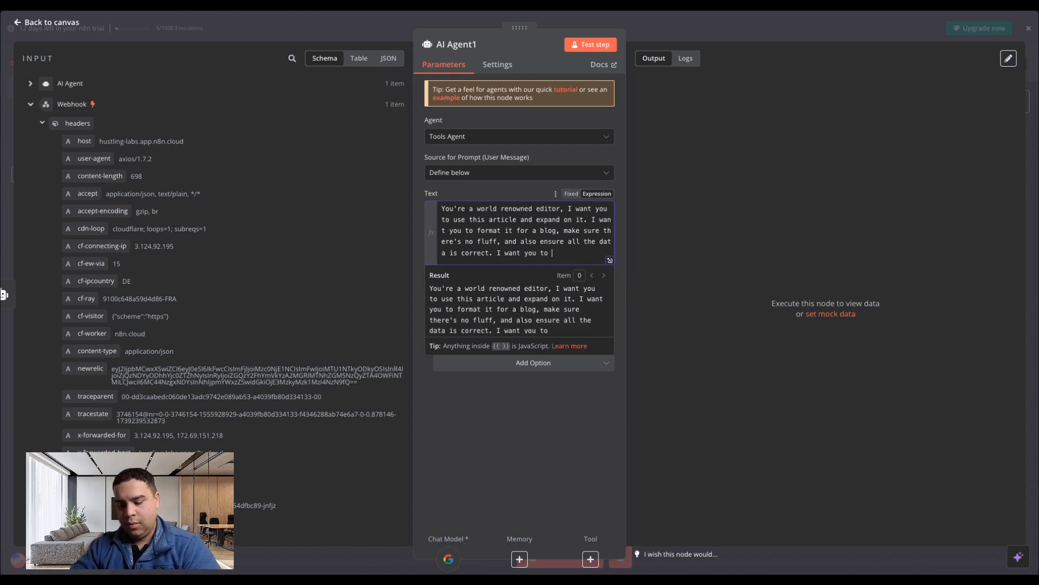
{"action": "type", "text": "end the blog"}
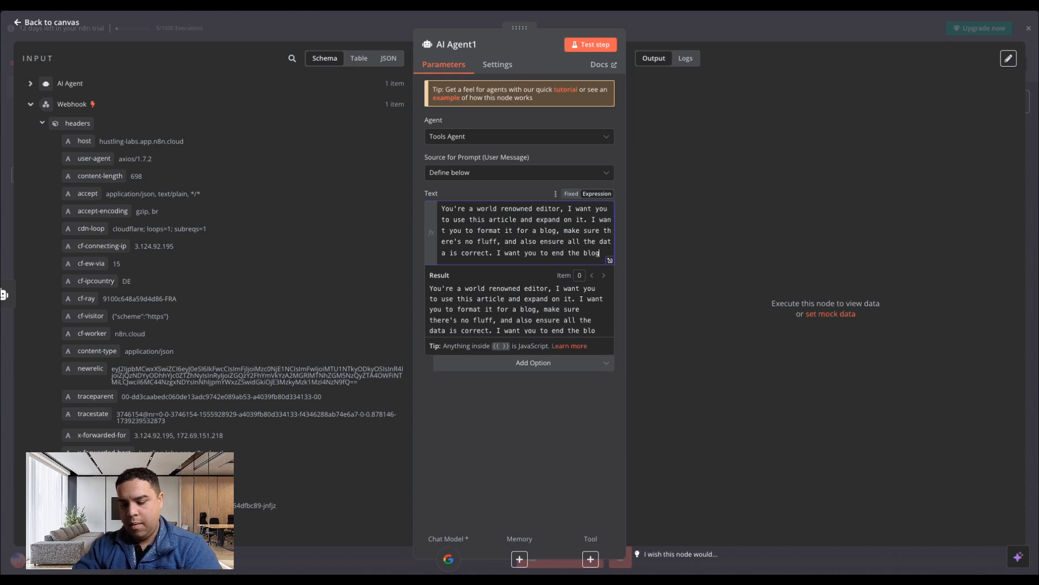
{"action": "type", "text": " with the phrase: \"That's all my friends"}
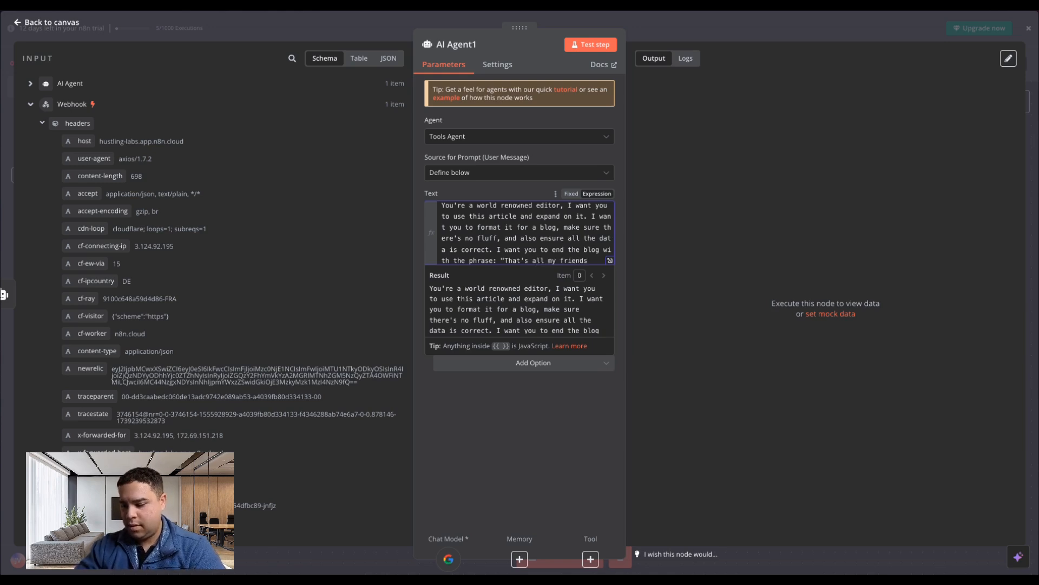
{"action": "scroll", "coordinate": [547, 248], "scroll_direction": "down", "scroll_amount": 1}
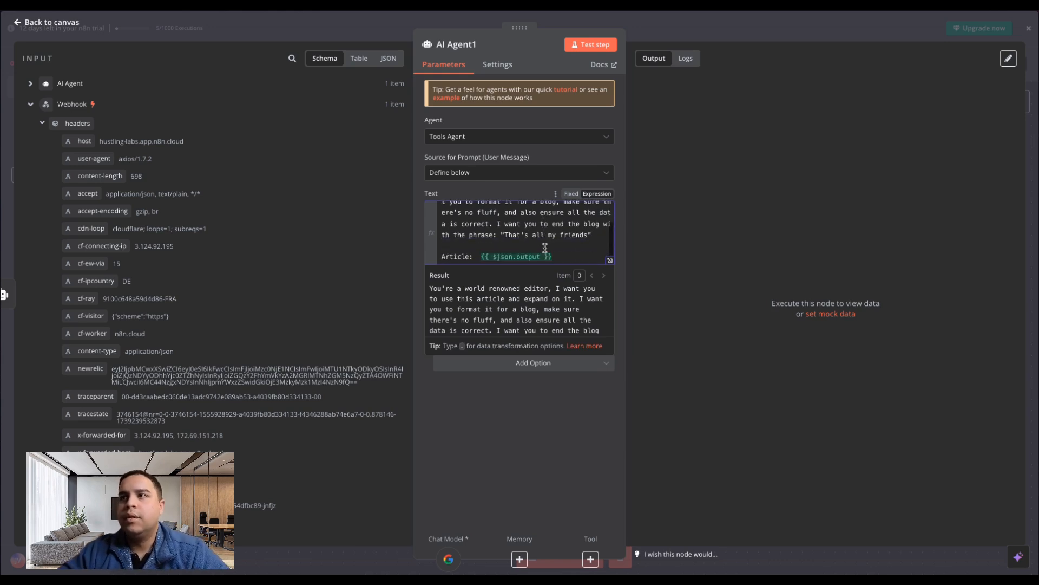
{"action": "left_click", "coordinate": [534, 471]}
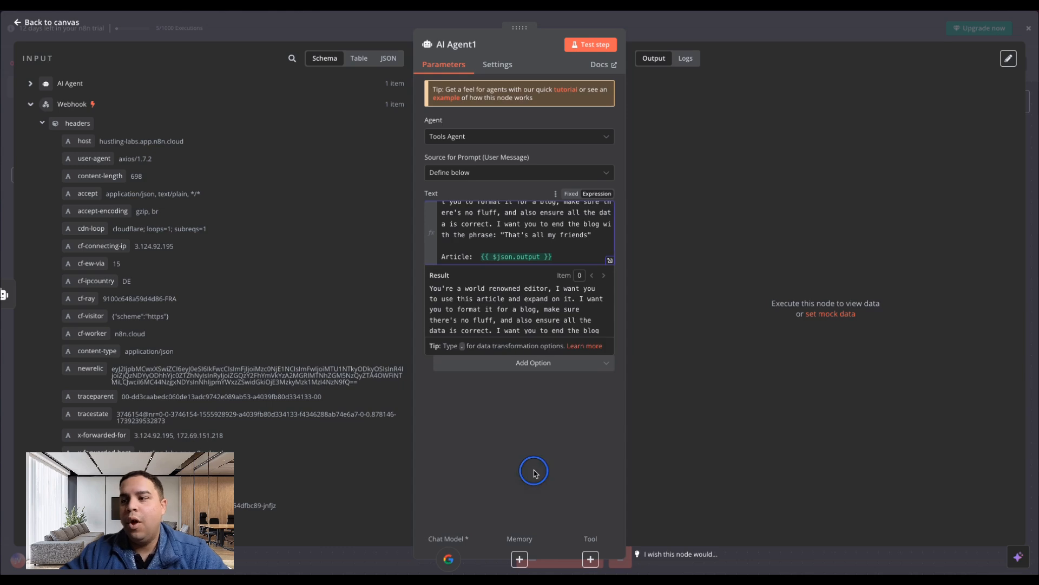
{"action": "left_click", "coordinate": [51, 22]}
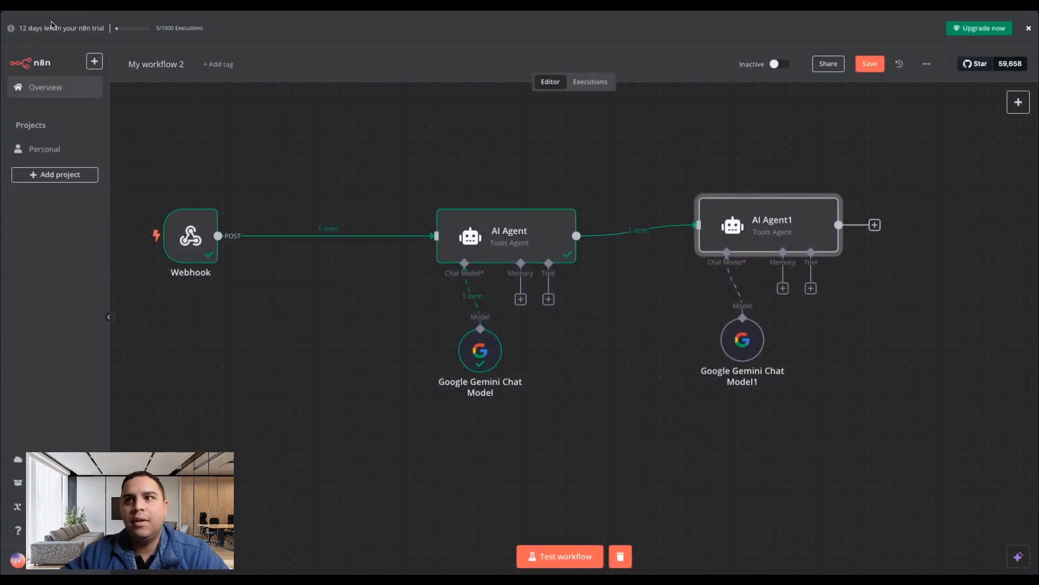
Add a Gmail node with the "Send a message" action after the second AI Agent's output.
{"action": "left_click", "coordinate": [675, 296]}
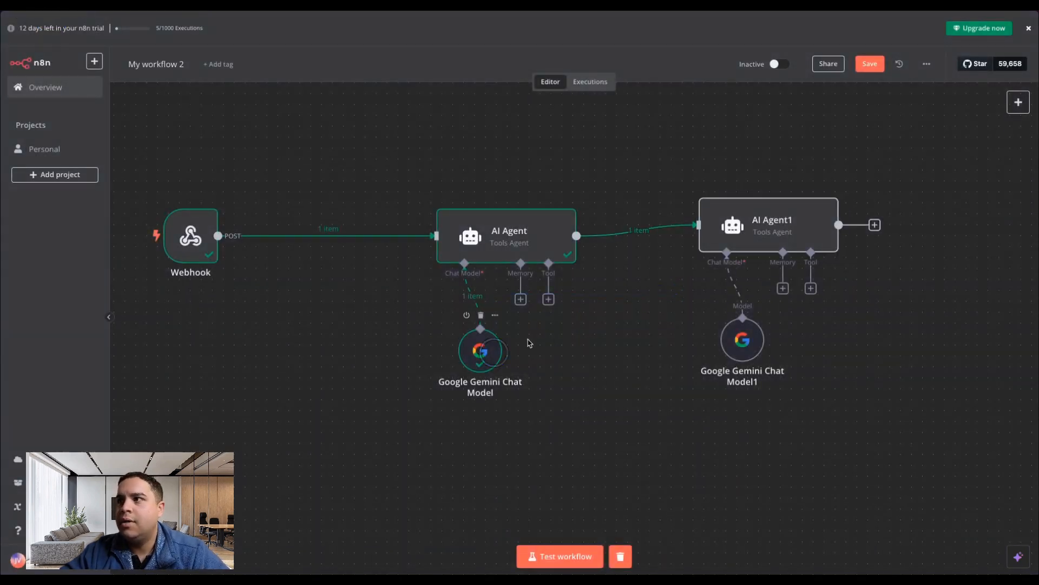
{"action": "scroll", "coordinate": [626, 332], "scroll_direction": "right", "scroll_amount": 10}
{"action": "scroll", "coordinate": [625, 332], "scroll_direction": "up", "scroll_amount": 2}
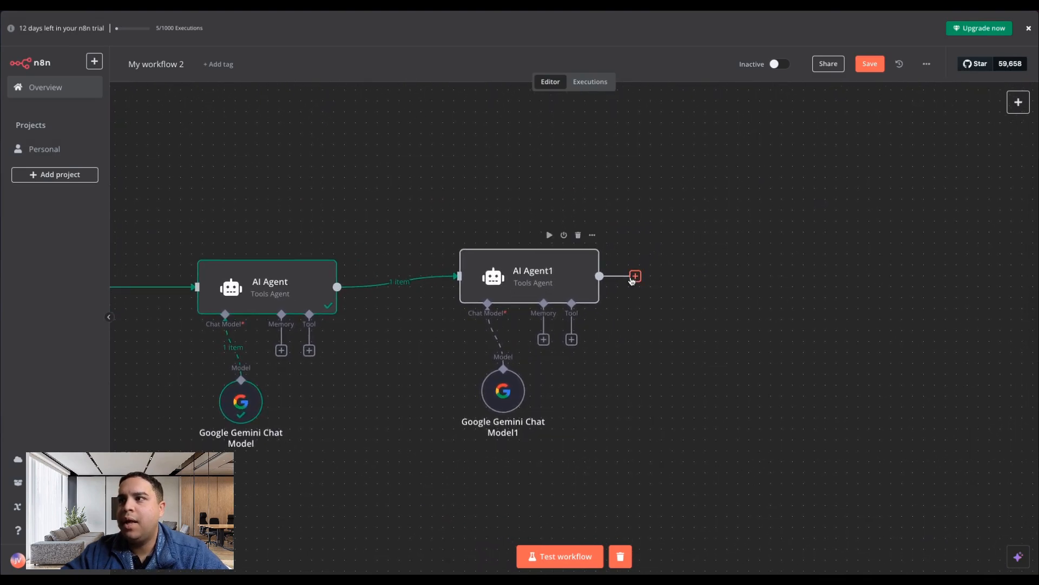
{"action": "left_click", "coordinate": [635, 276]}
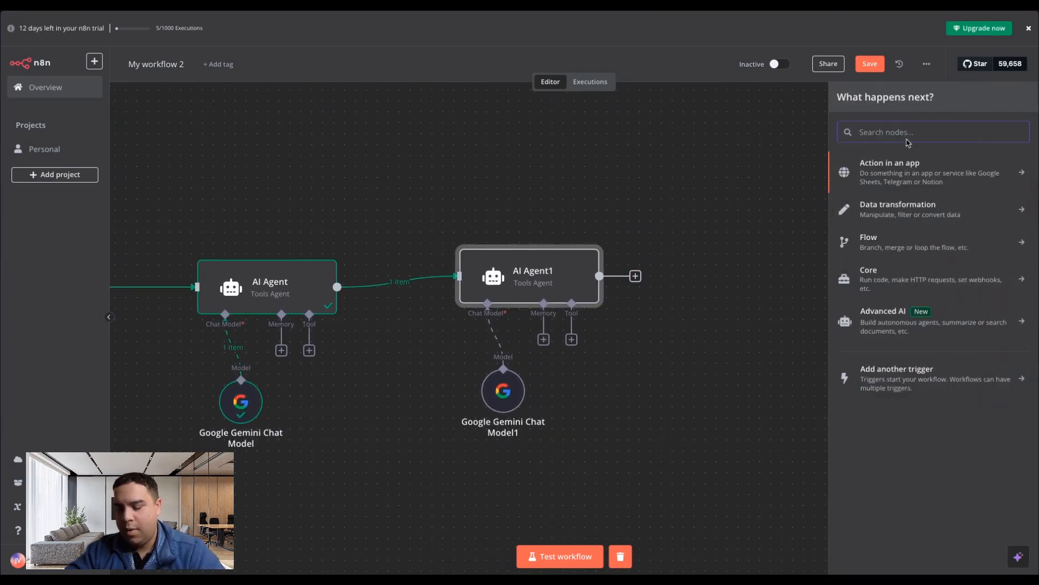
{"action": "type", "text": "gmai"}
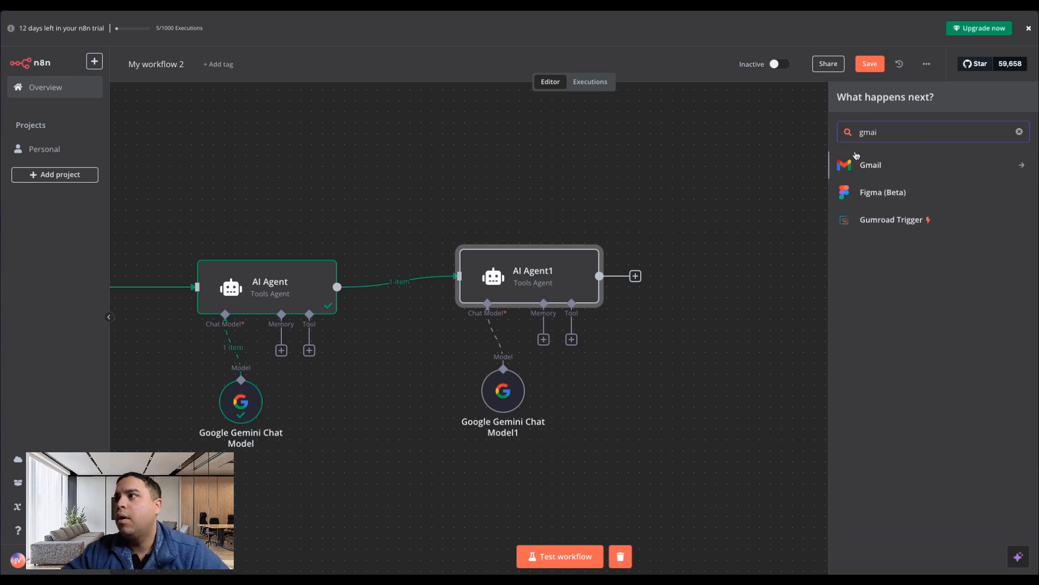
{"action": "left_click", "coordinate": [866, 166]}
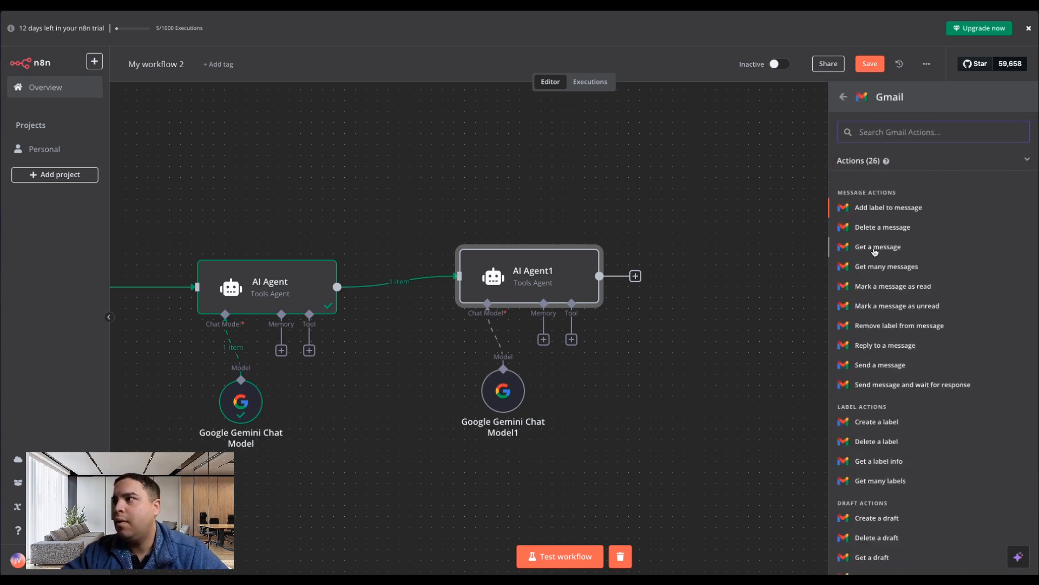
{"action": "left_click", "coordinate": [871, 366]}
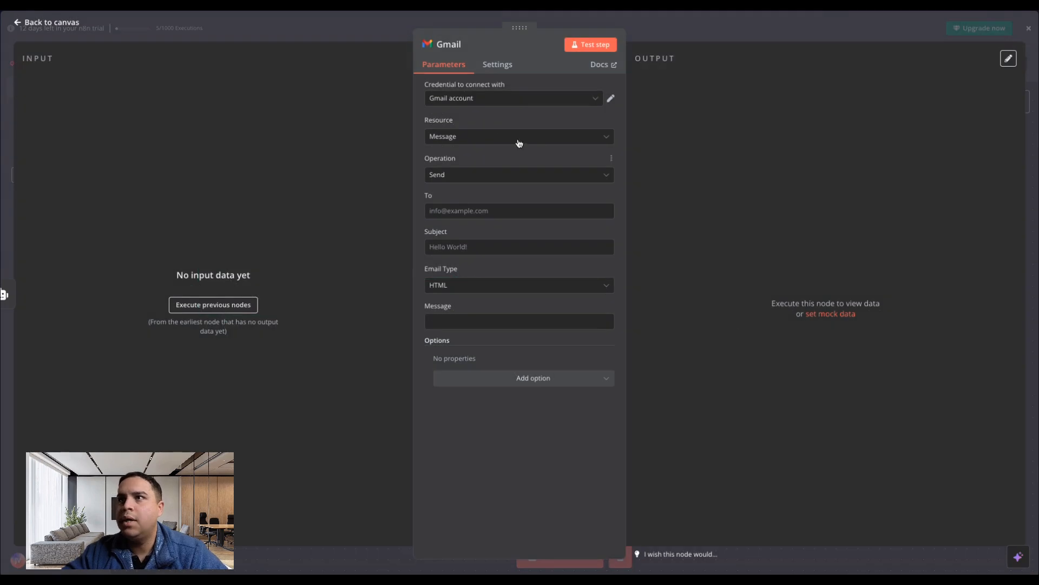
Execute the previous nodes to load the Gmail node's input data and set the email subject to "New Blog Post".
{"action": "left_click", "coordinate": [209, 307]}
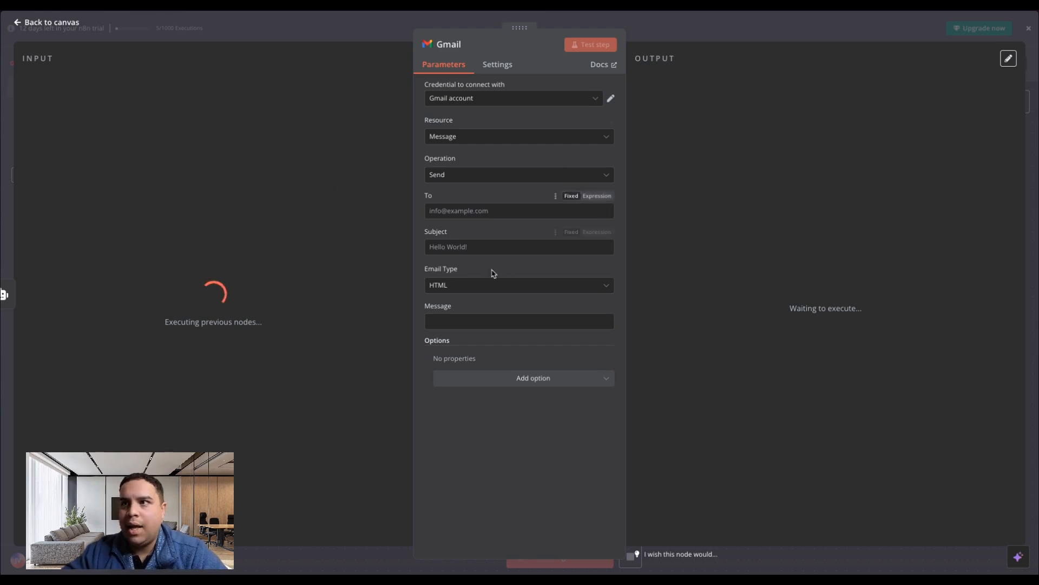
{"action": "left_click", "coordinate": [475, 247]}
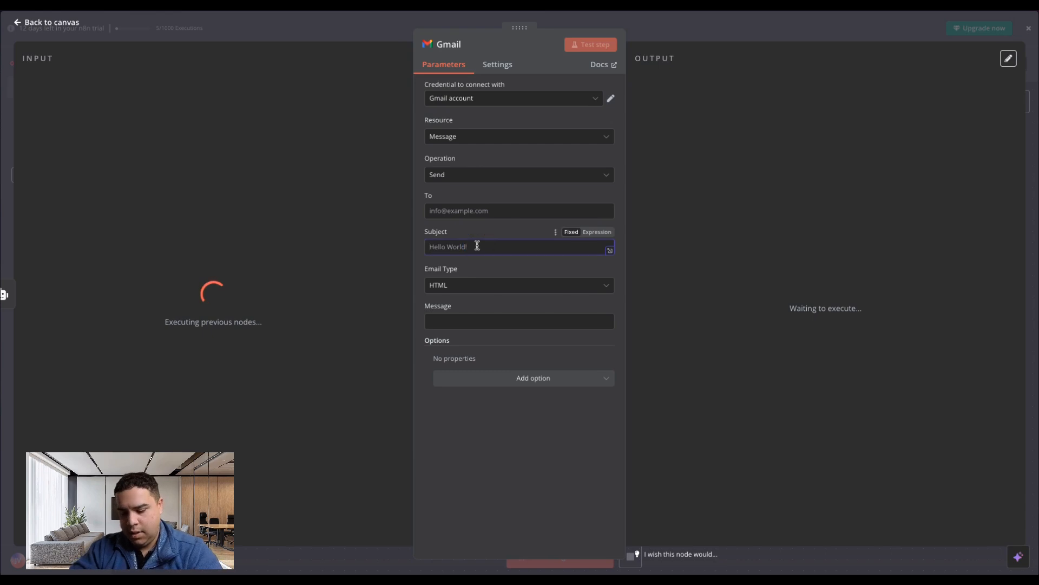
{"action": "type", "text": "New Blog Posrt"}
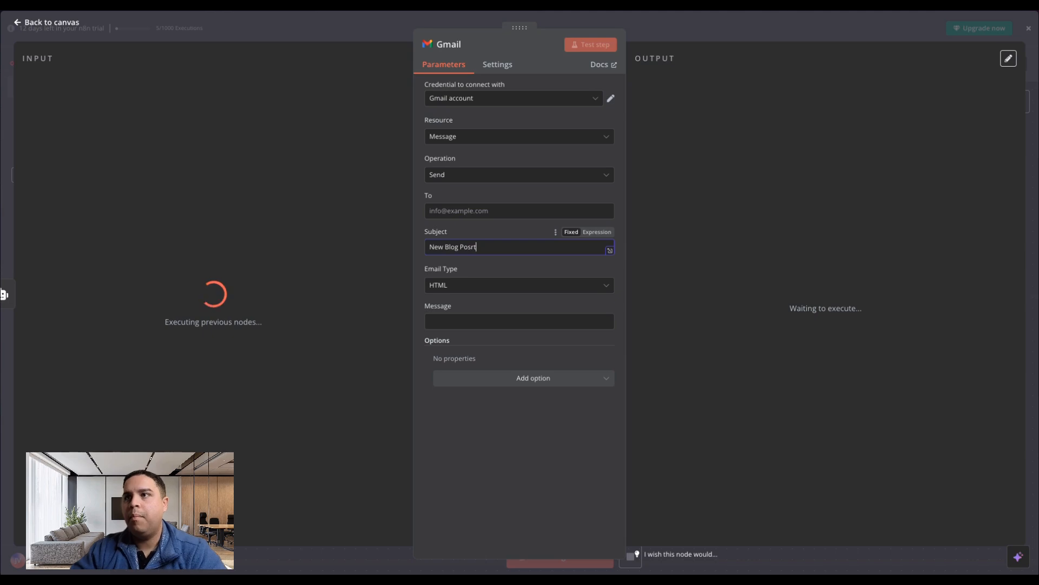
{"action": "key", "text": "BackSpace"}
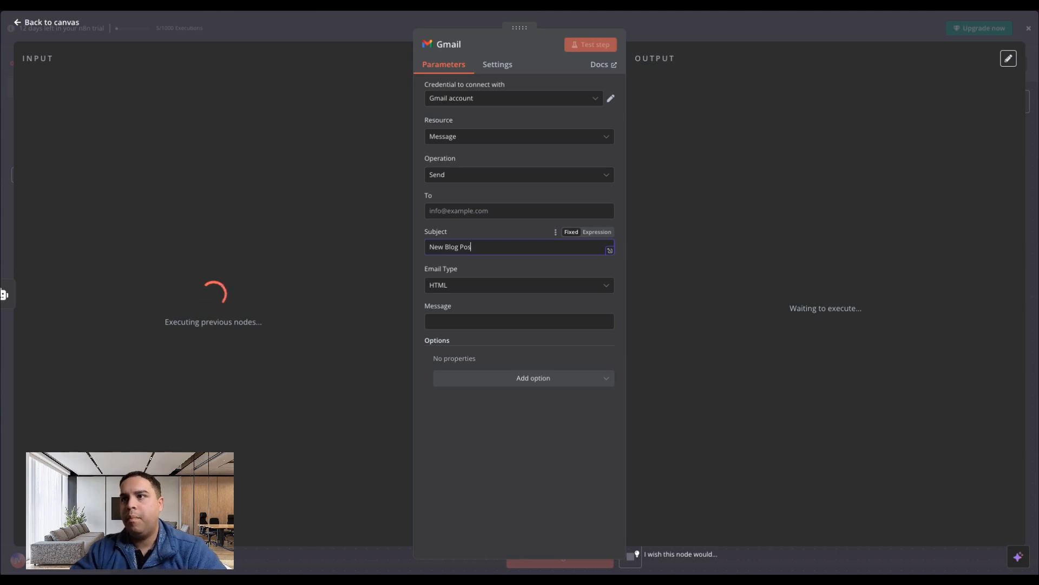
{"action": "type", "text": "t"}
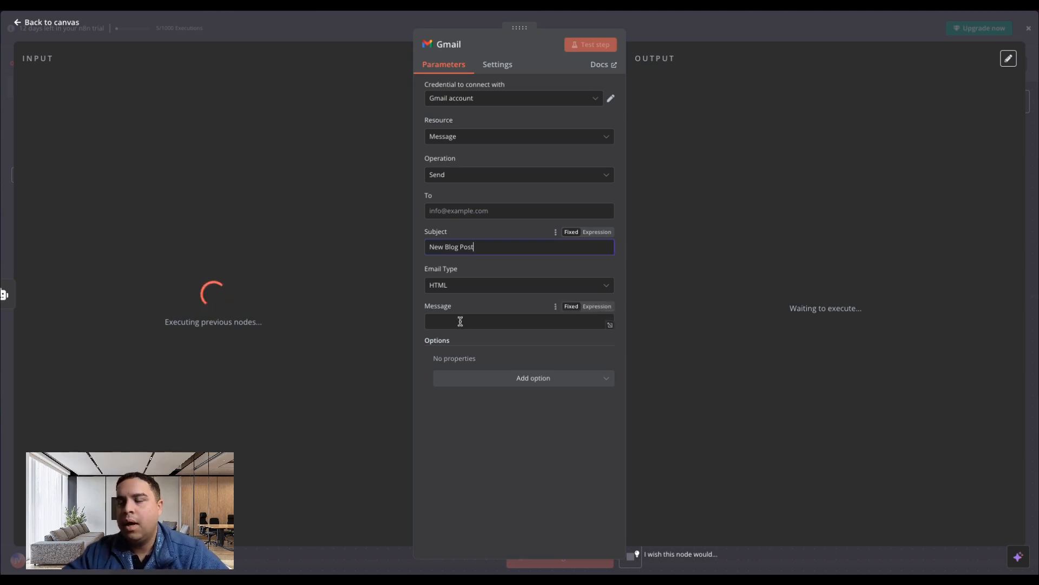
{"action": "left_click", "coordinate": [460, 321]}
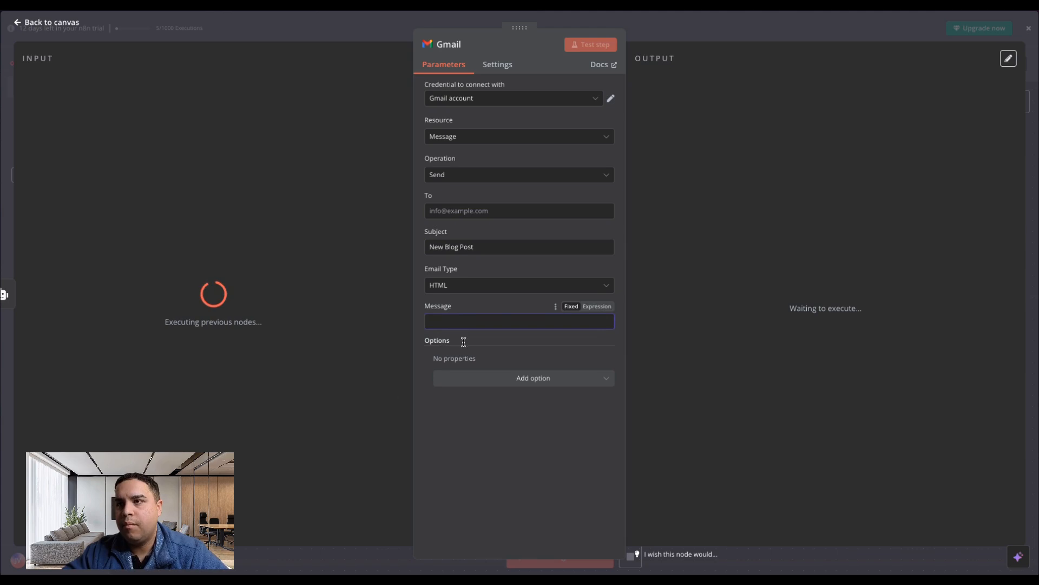
{"action": "left_click", "coordinate": [65, 23]}
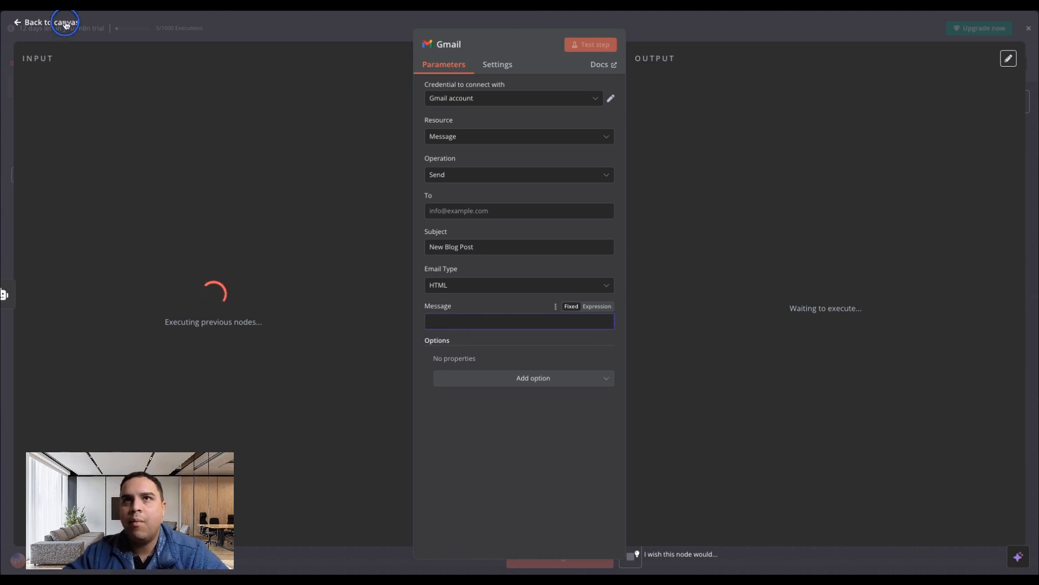
Rename the first AI Agent node as "Draft Writer".
{"action": "right_click", "coordinate": [248, 289]}
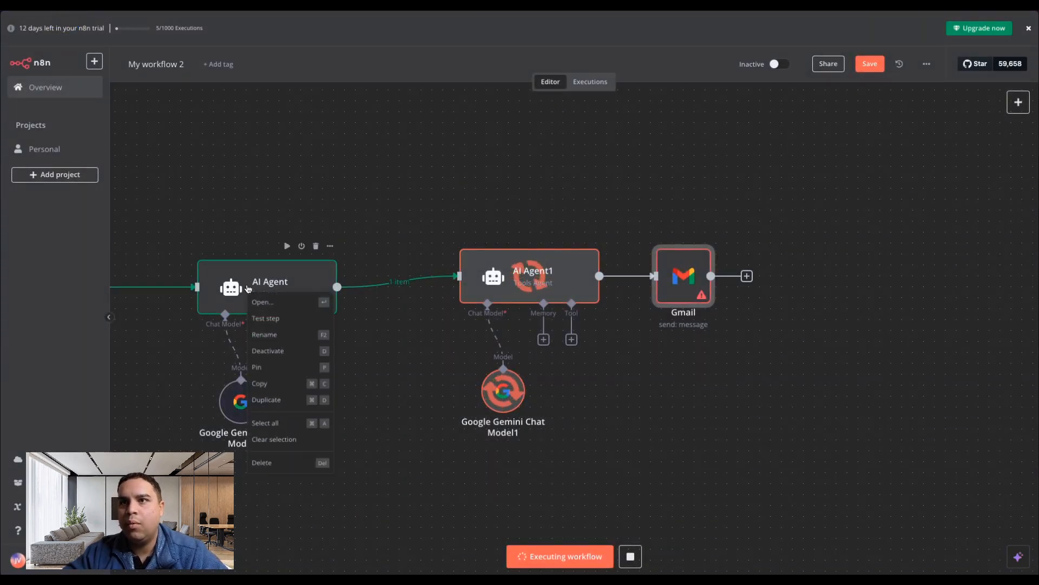
{"action": "left_click", "coordinate": [265, 334]}
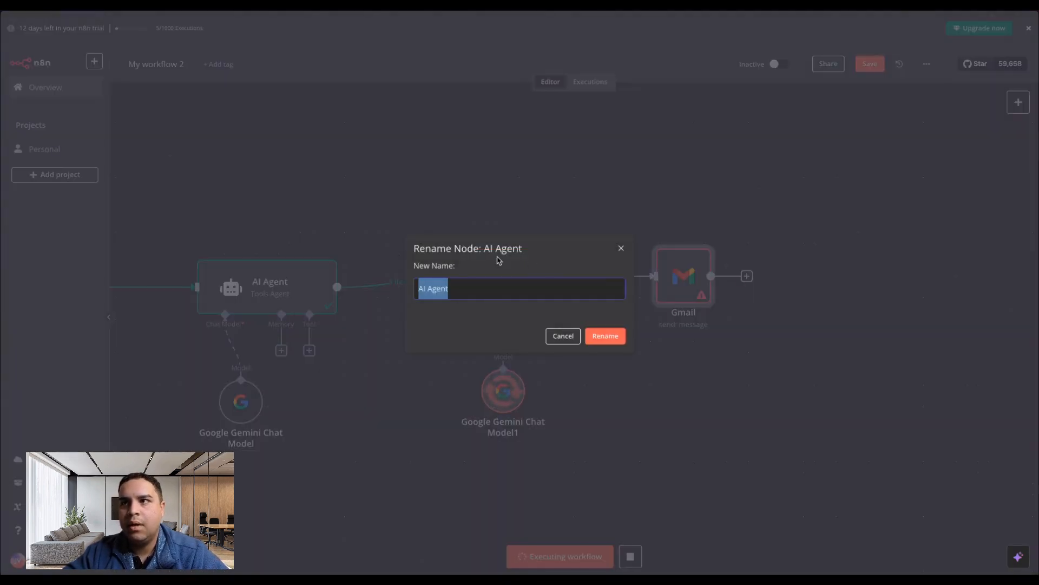
{"action": "type", "text": "Draf"}
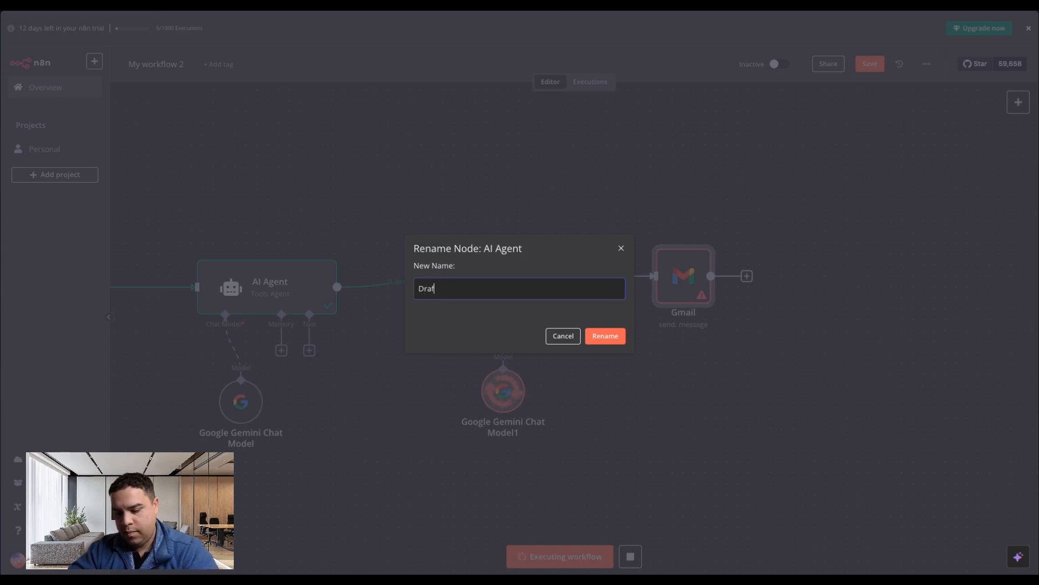
{"action": "type", "text": "t Wrt"}
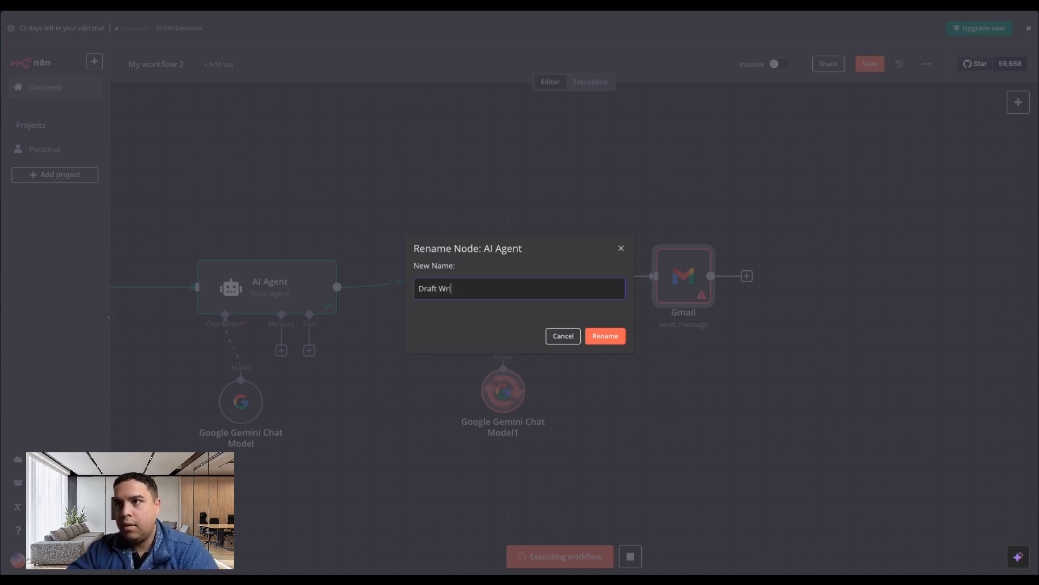
{"action": "type", "text": "ter"}
{"action": "left_click", "coordinate": [605, 336]}
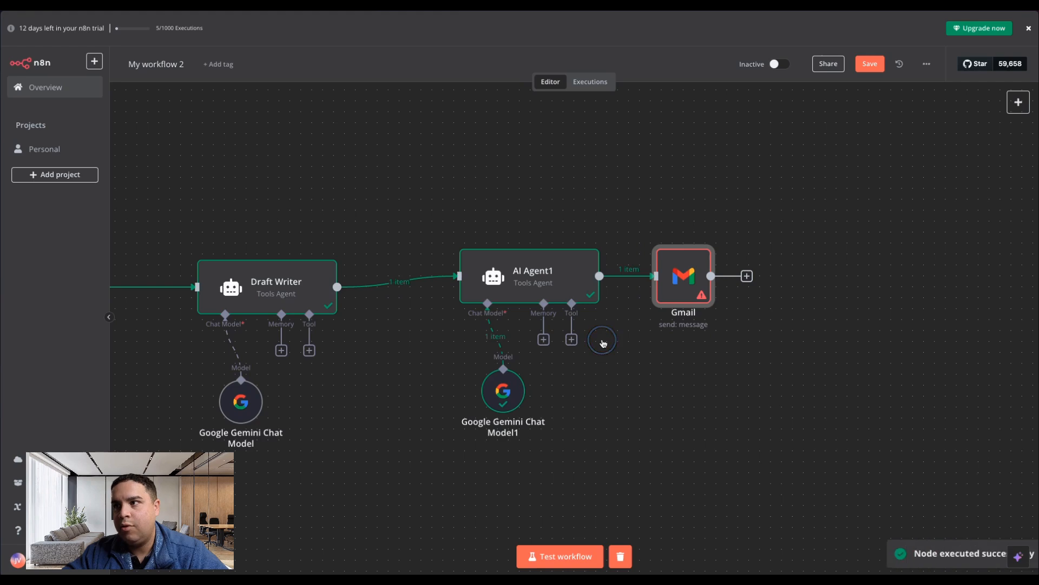
Rename the AI Agent1 node as "Refined Writer".
{"action": "right_click", "coordinate": [484, 274]}
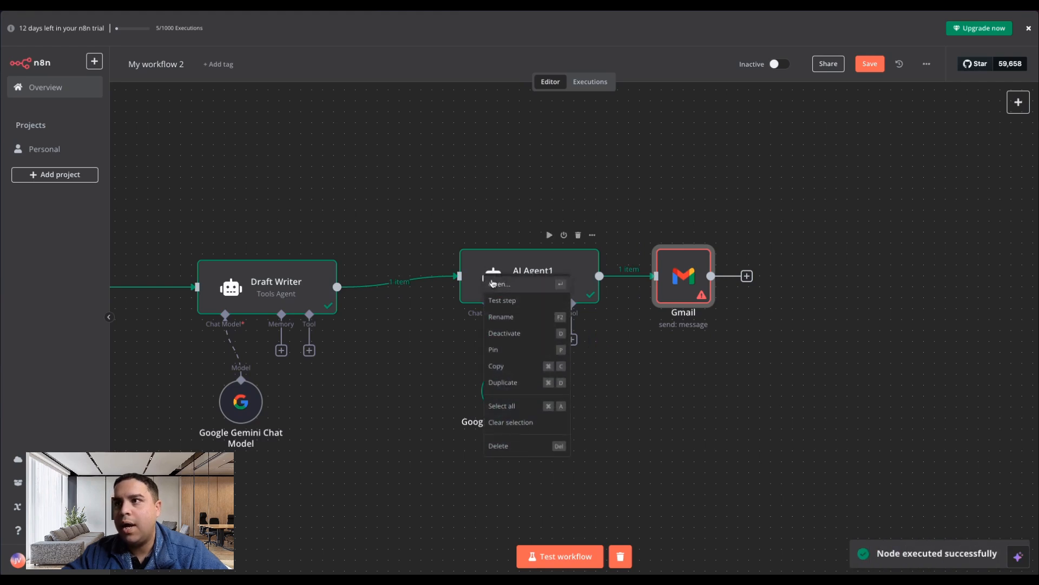
{"action": "left_click", "coordinate": [502, 318]}
{"action": "type", "text": "Refined Writer"}
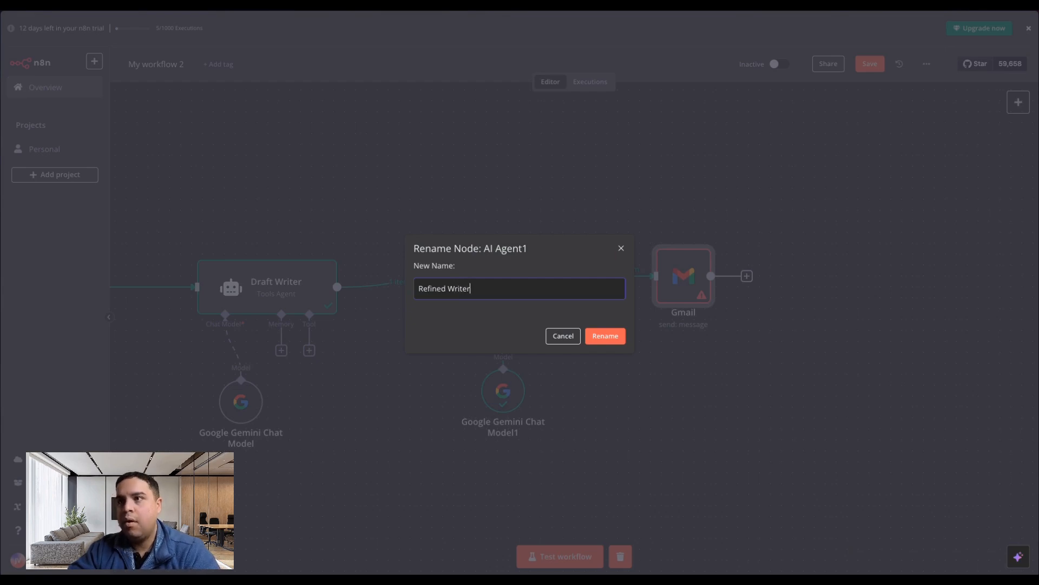
{"action": "left_click", "coordinate": [605, 337]}
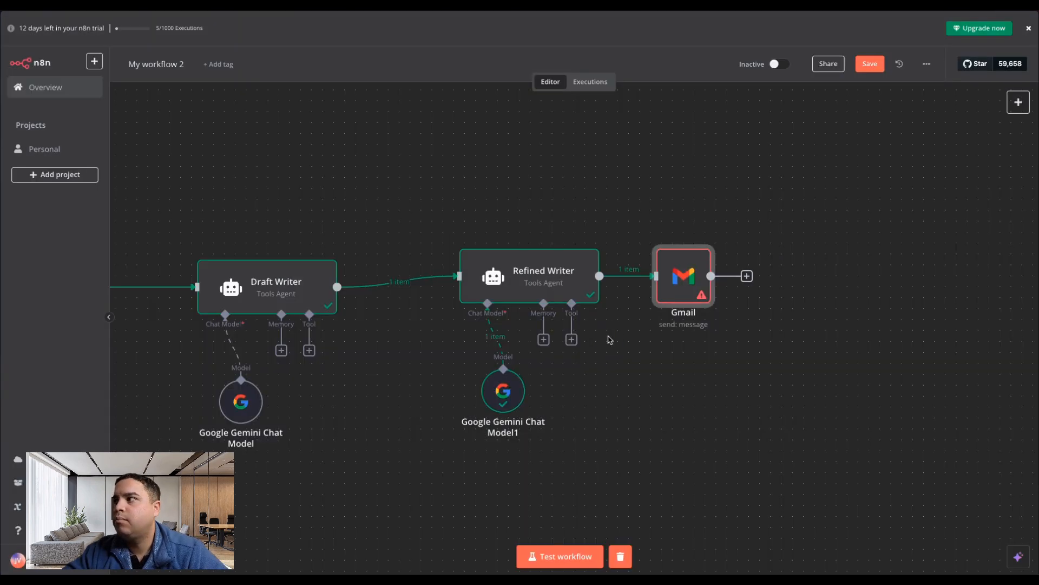
In the Gmail node, map the Refined Writer's output into Message and the webhook's data[1] name field into To.
{"action": "double_click", "coordinate": [692, 286]}
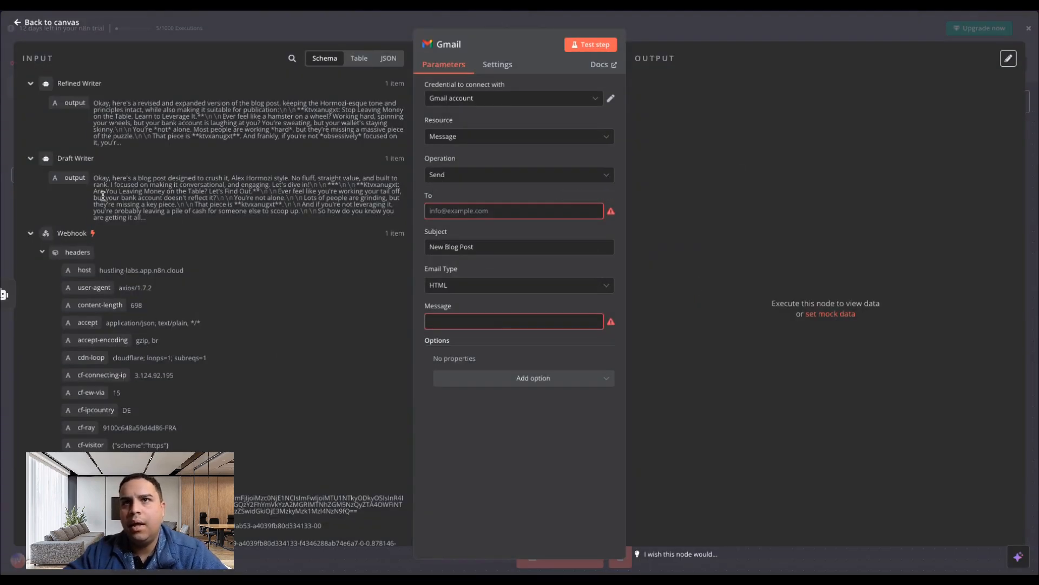
{"action": "left_click_drag", "start_coordinate": [75, 102], "coordinate": [455, 325]}
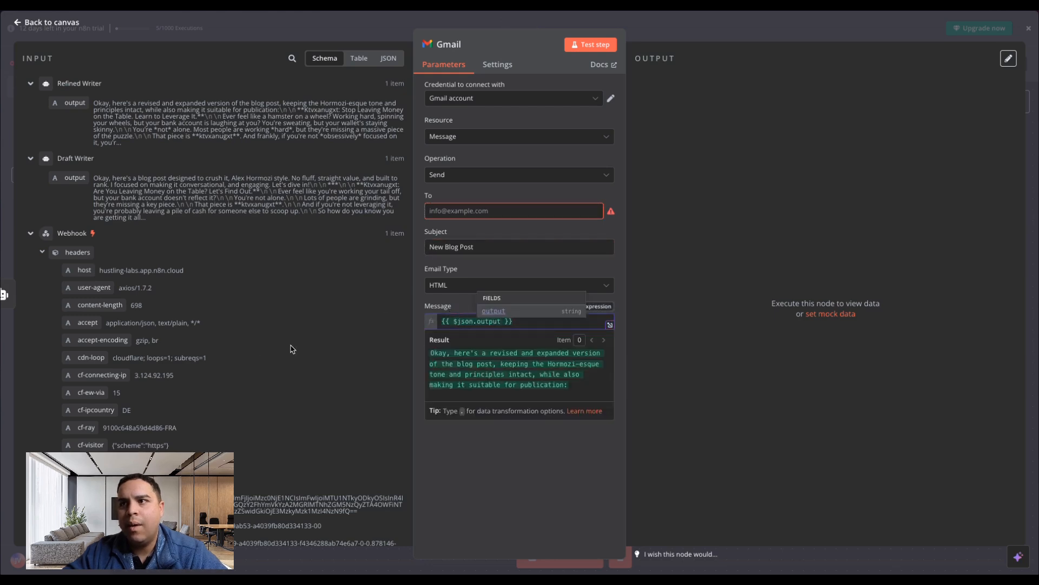
{"action": "scroll", "coordinate": [147, 335], "scroll_direction": "down", "scroll_amount": 1}
{"action": "scroll", "coordinate": [147, 336], "scroll_direction": "down", "scroll_amount": 12}
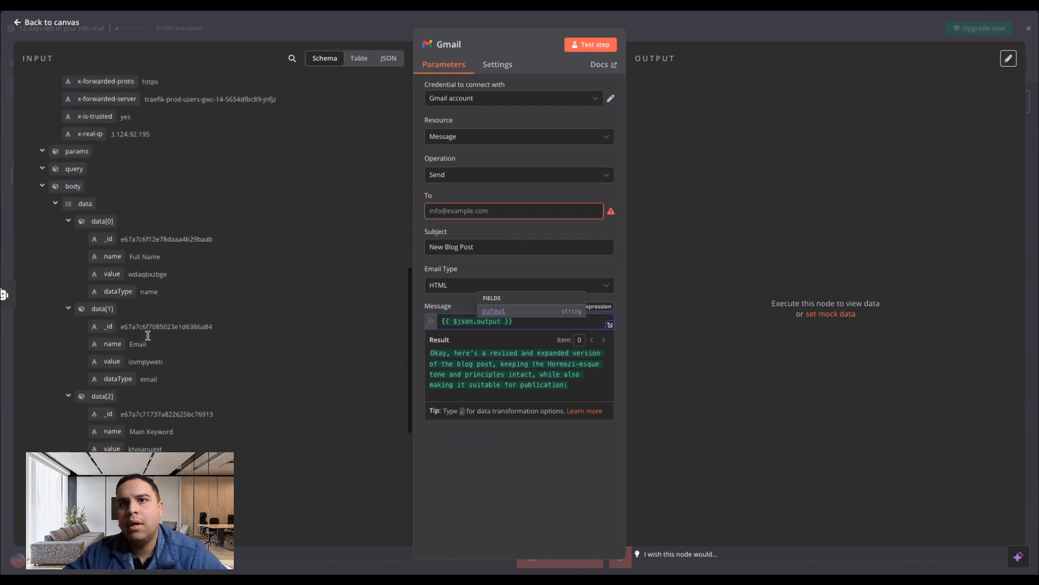
{"action": "left_click_drag", "start_coordinate": [112, 340], "coordinate": [480, 204]}
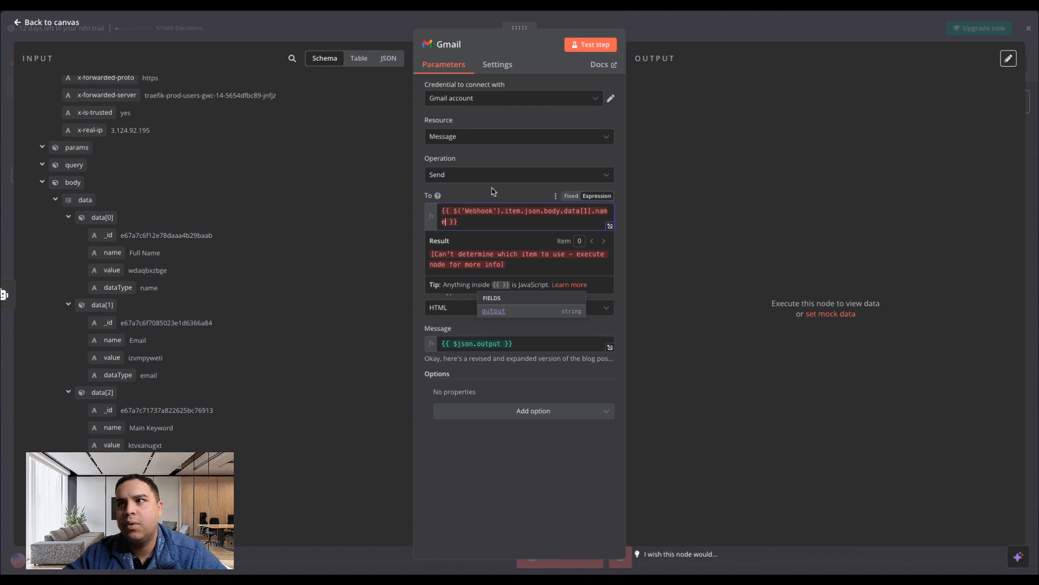
{"action": "left_click", "coordinate": [493, 191]}
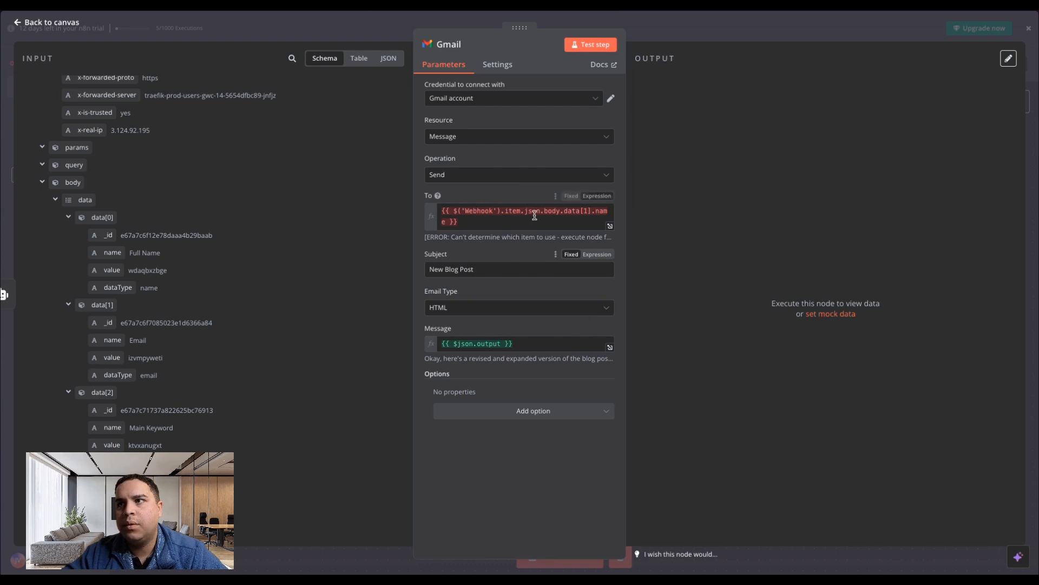
Replace the expression in the Gmail node's To field with the recipient's email address.
{"action": "left_click", "coordinate": [479, 216]}
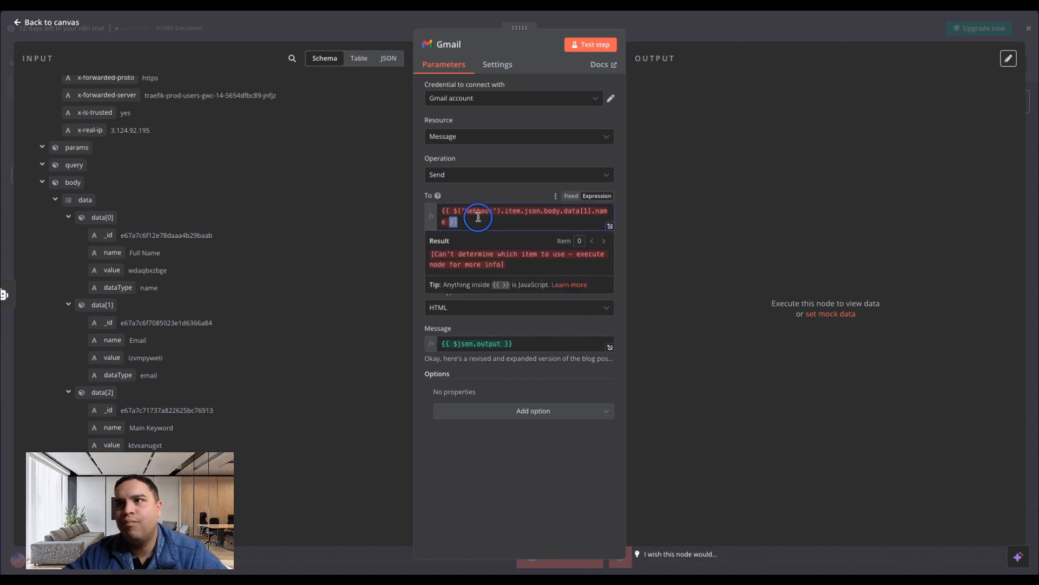
{"action": "key", "text": "ctrl+a"}
{"action": "key", "text": "BackSpace"}
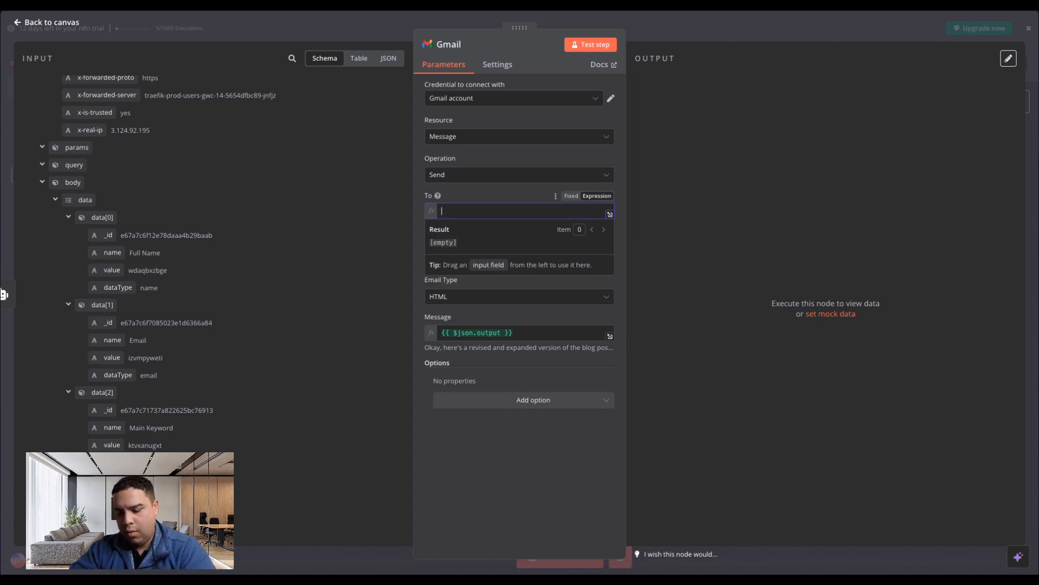
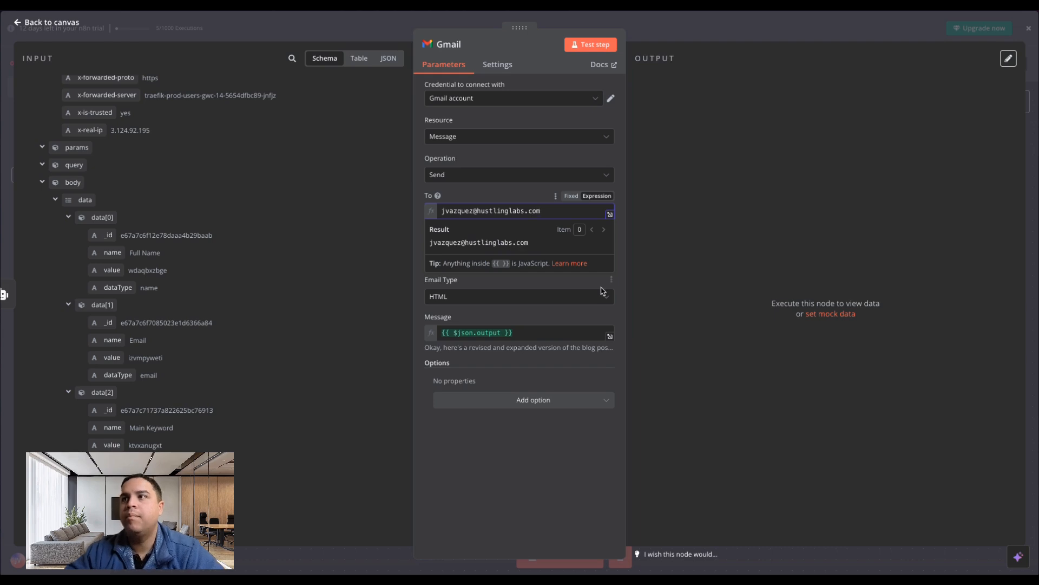
{"action": "left_click", "coordinate": [690, 318]}
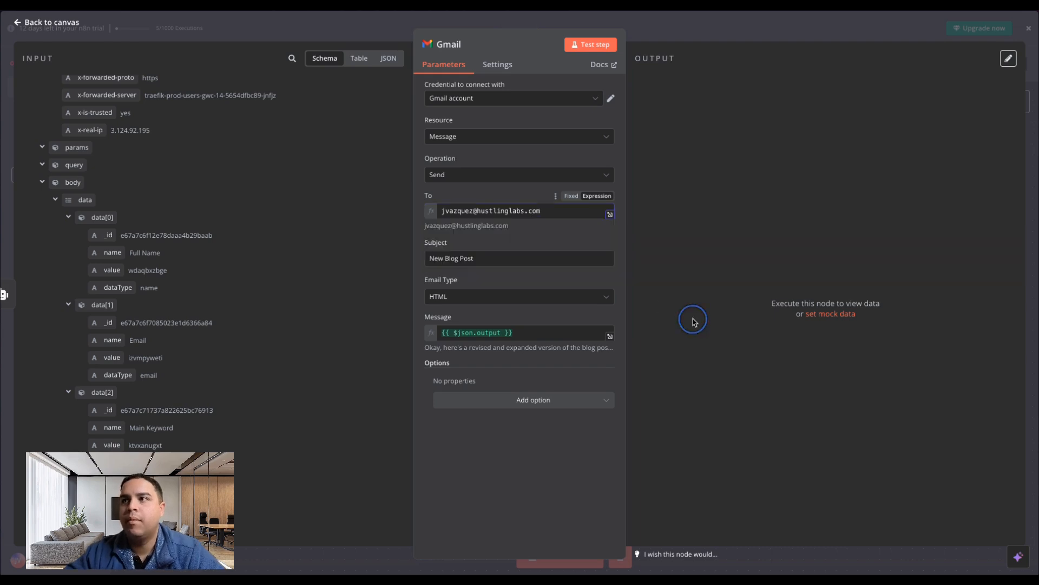
Set the Gmail node's email type to Text, return to the canvas and activate the workflow.
{"action": "left_click", "coordinate": [464, 296]}
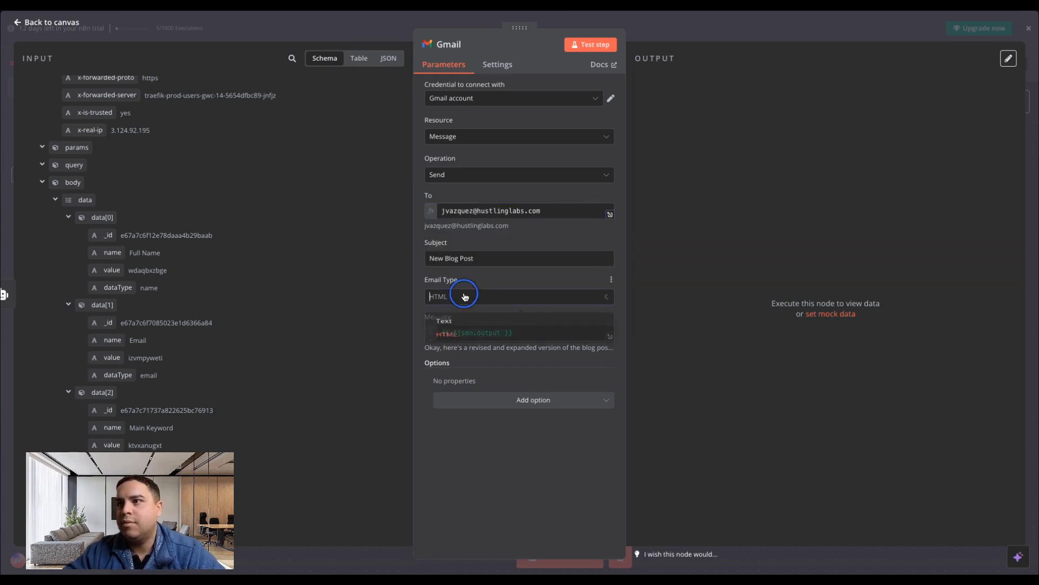
{"action": "left_click", "coordinate": [450, 325]}
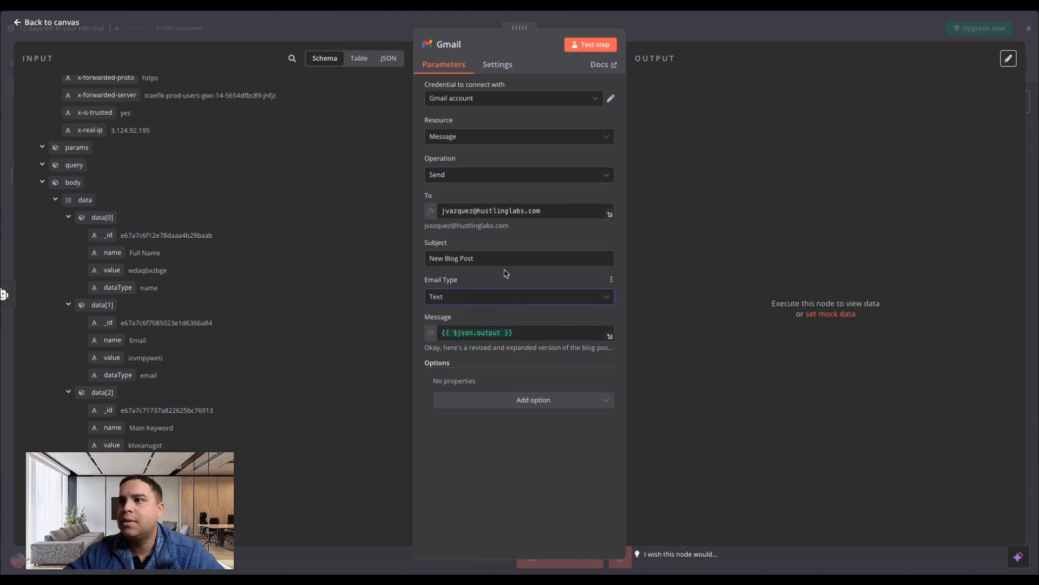
{"action": "left_click", "coordinate": [59, 23]}
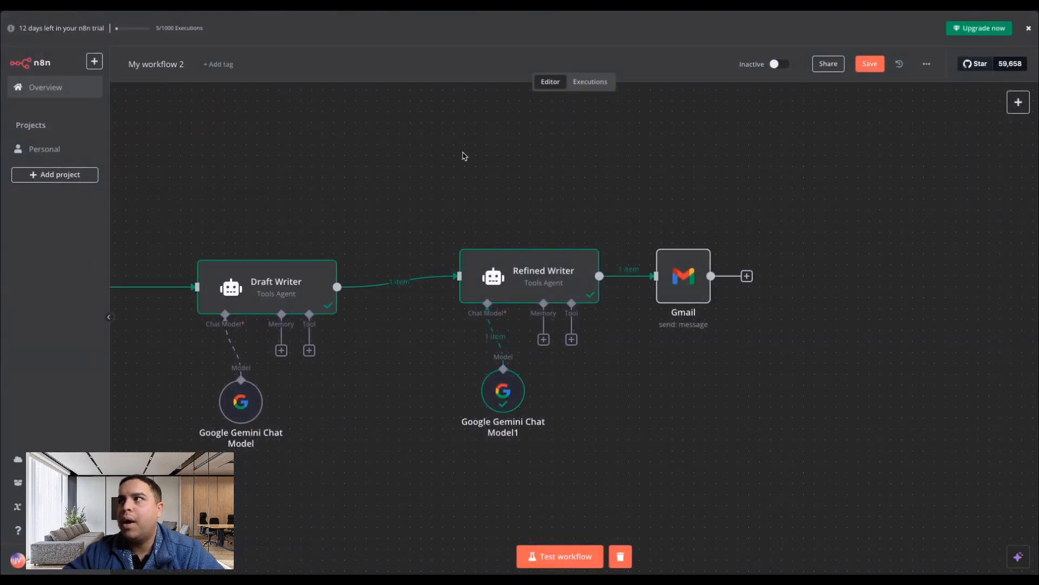
{"action": "left_click", "coordinate": [780, 64]}
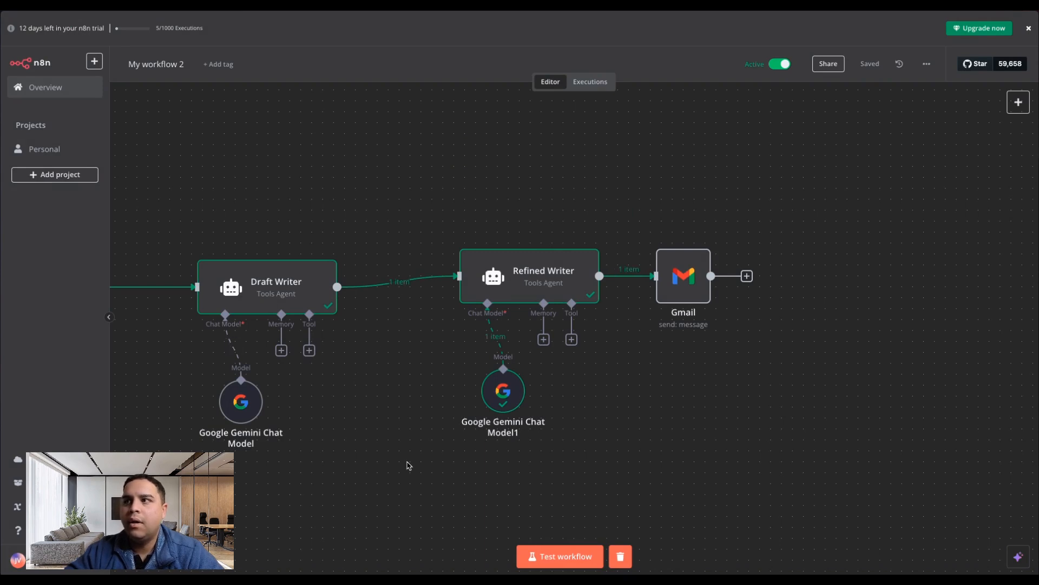
In MakeForms, edit the Blog Post form's webhook endpoint to use "webhook" instead of "webhook-test" and save it.
{"action": "mouse_move", "coordinate": [1, 250]}
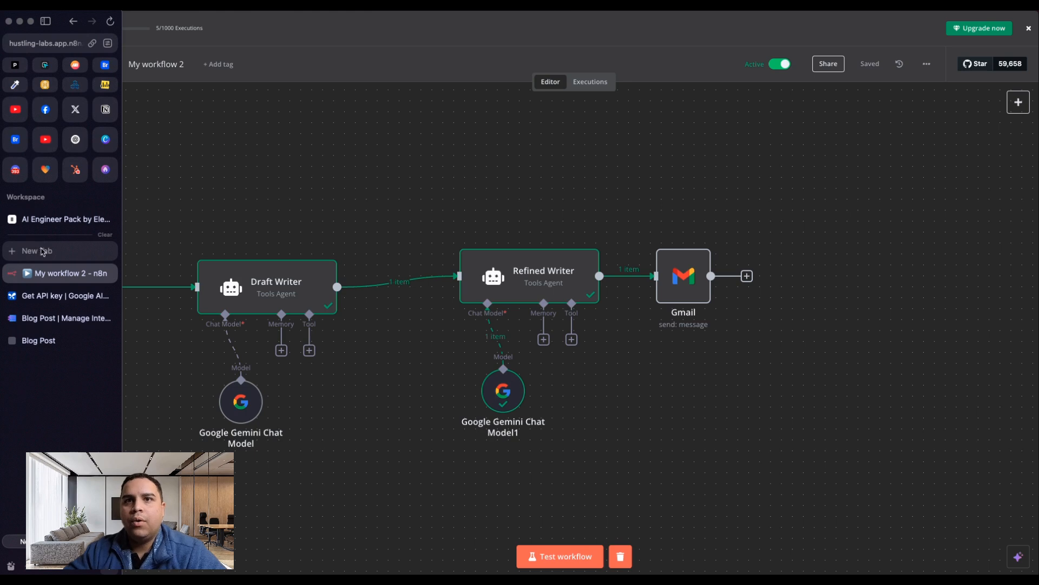
{"action": "left_click", "coordinate": [40, 319]}
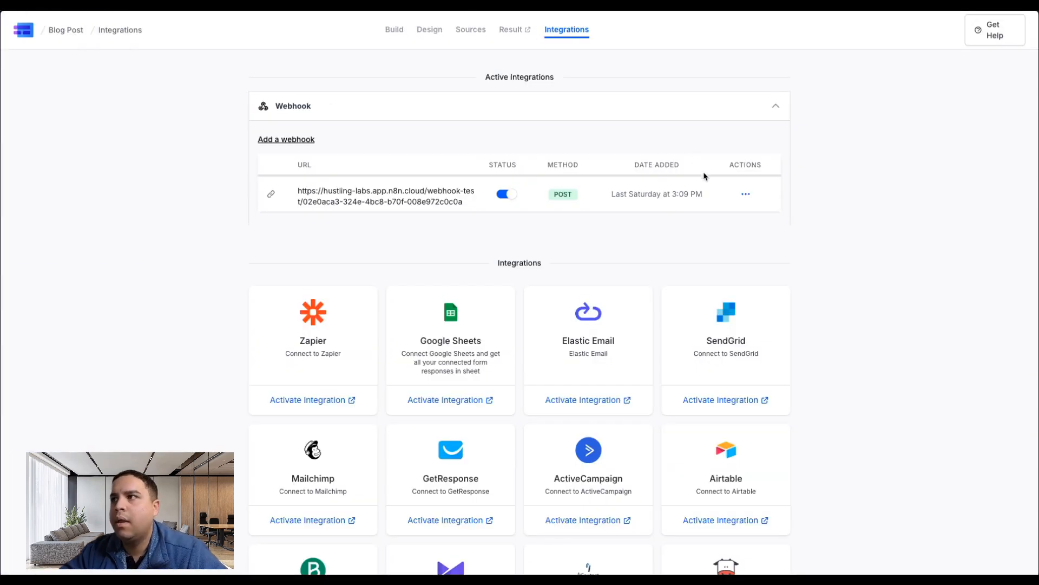
{"action": "left_click", "coordinate": [745, 194]}
{"action": "left_click", "coordinate": [771, 219]}
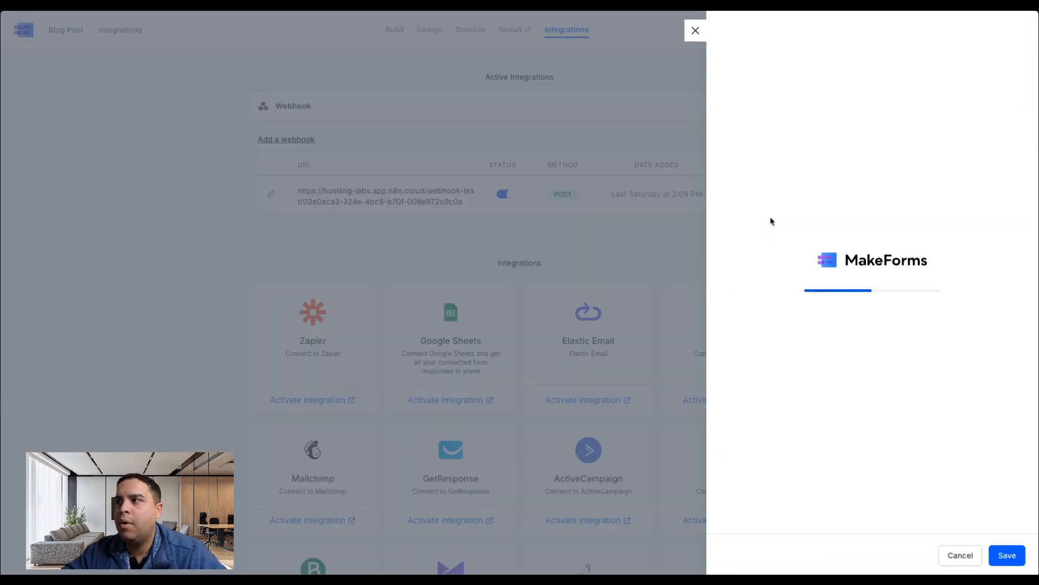
{"action": "left_click", "coordinate": [899, 80]}
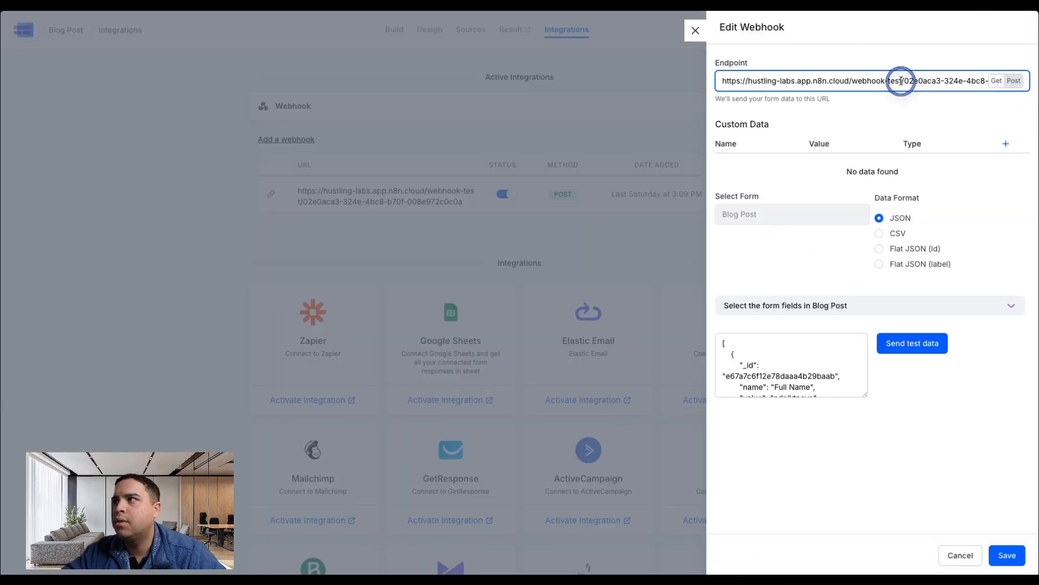
{"action": "key", "text": "BackSpace"}
{"action": "key", "text": "BackSpace"}
{"action": "key", "text": "BackSpace"}
{"action": "key", "text": "BackSpace"}
{"action": "key", "text": "BackSpace"}
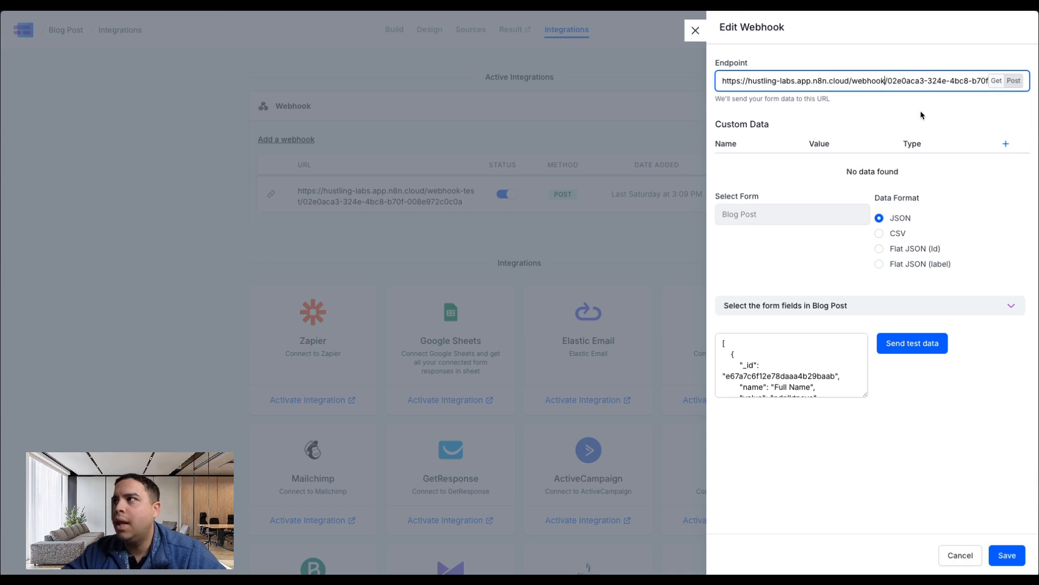
{"action": "left_click", "coordinate": [923, 115]}
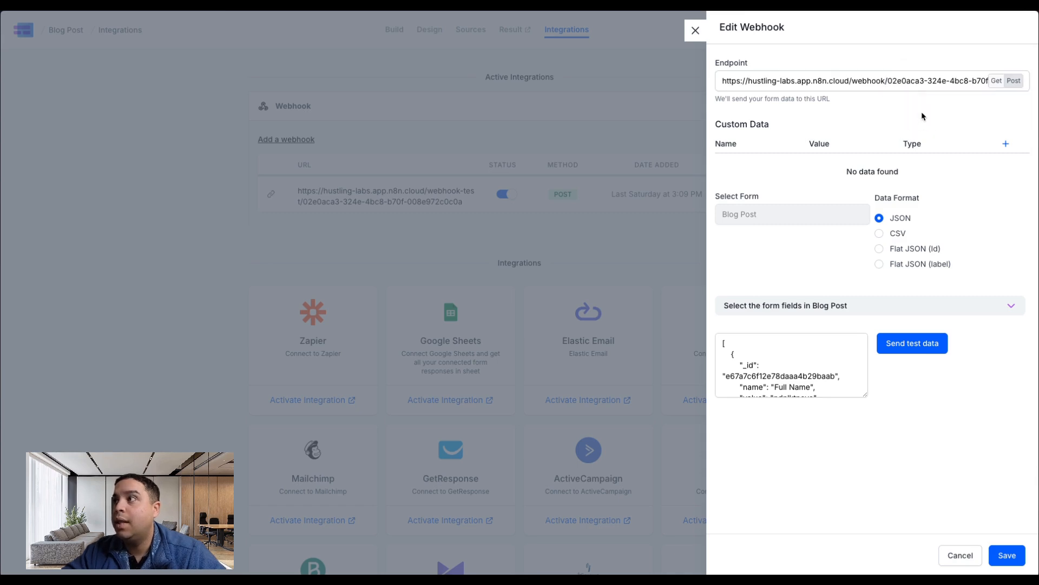
{"action": "left_click", "coordinate": [1012, 558]}
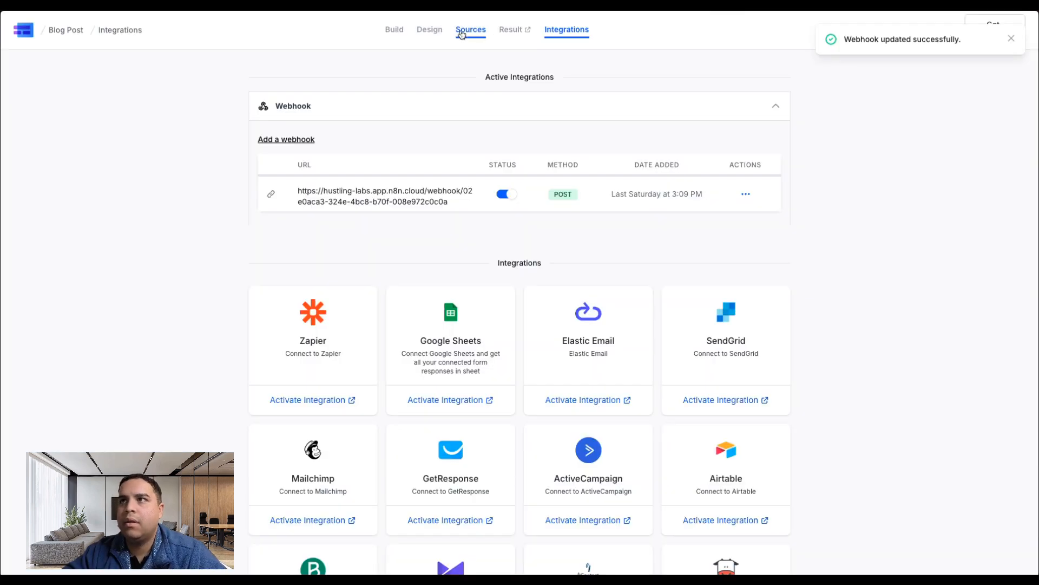
Open the deployed Blog Post form from its sources, complete the hCaptcha check and submit the entry with main keyword DIY Plumbing Repair.
{"action": "left_click", "coordinate": [469, 30]}
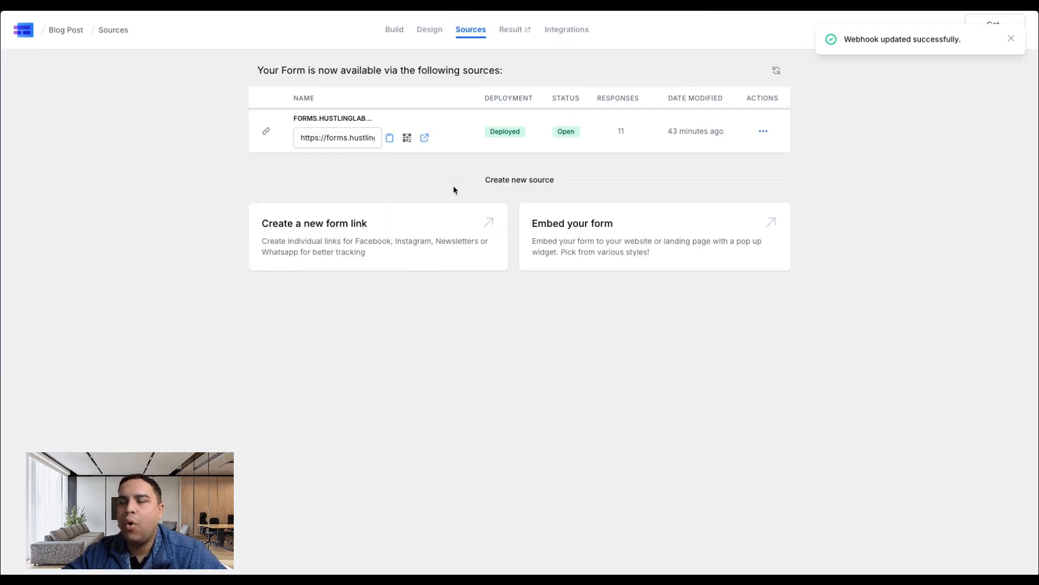
{"action": "left_click", "coordinate": [424, 137]}
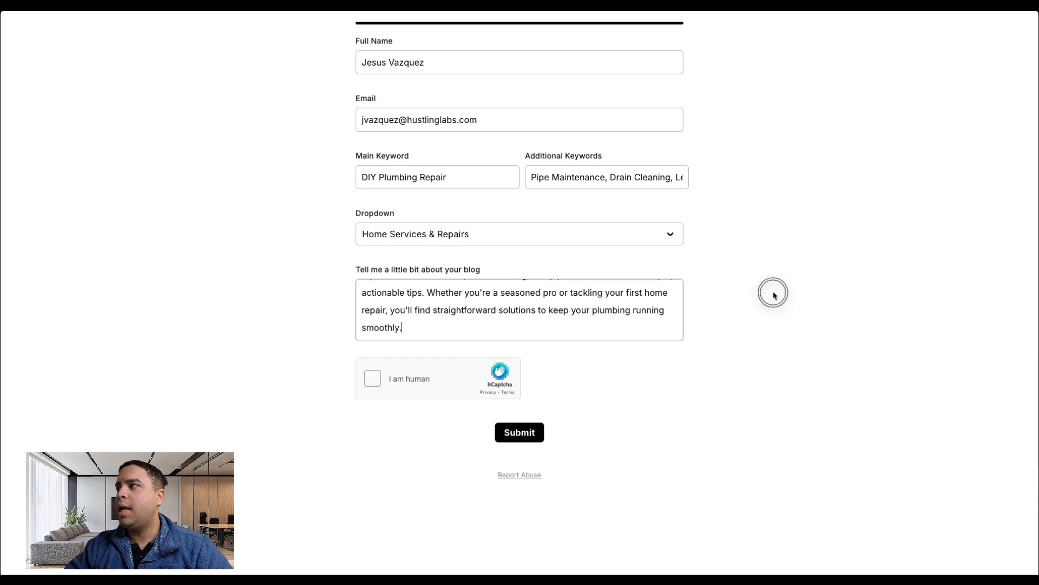
{"action": "left_click", "coordinate": [374, 381]}
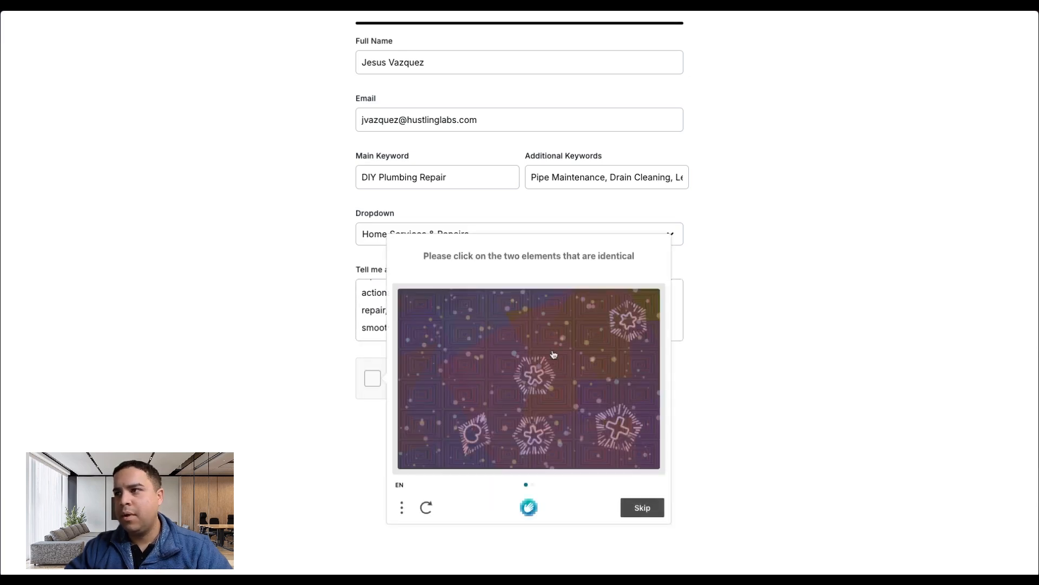
{"action": "left_click", "coordinate": [530, 438]}
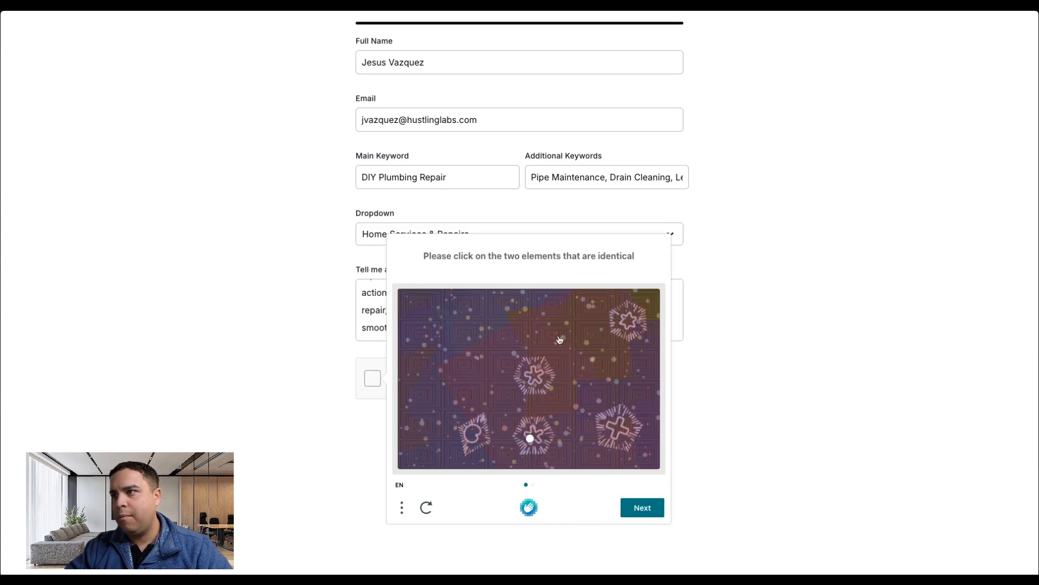
{"action": "left_click", "coordinate": [532, 378]}
{"action": "left_click", "coordinate": [637, 504]}
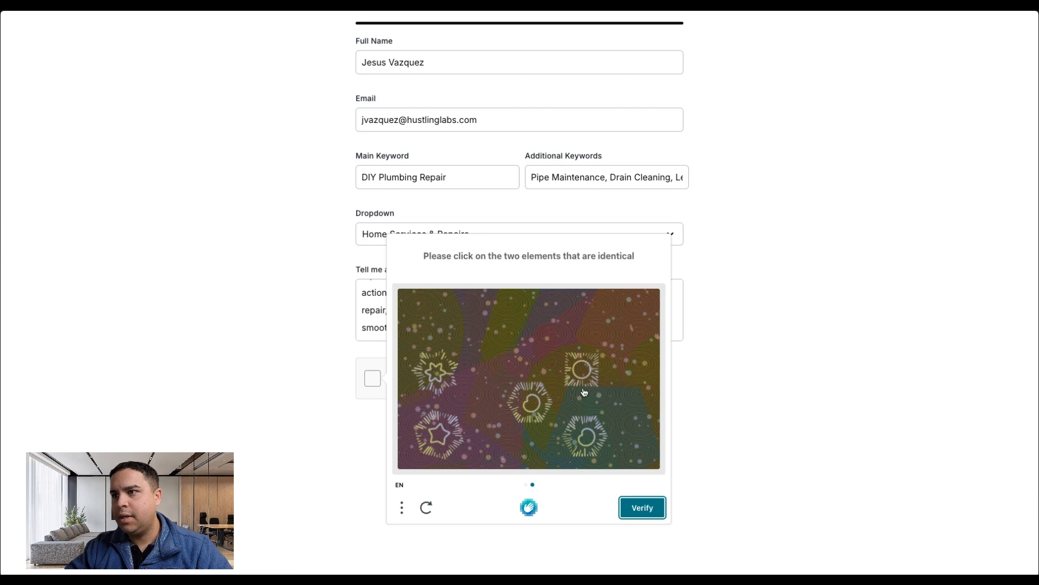
{"action": "left_click", "coordinate": [585, 439]}
{"action": "left_click", "coordinate": [533, 404]}
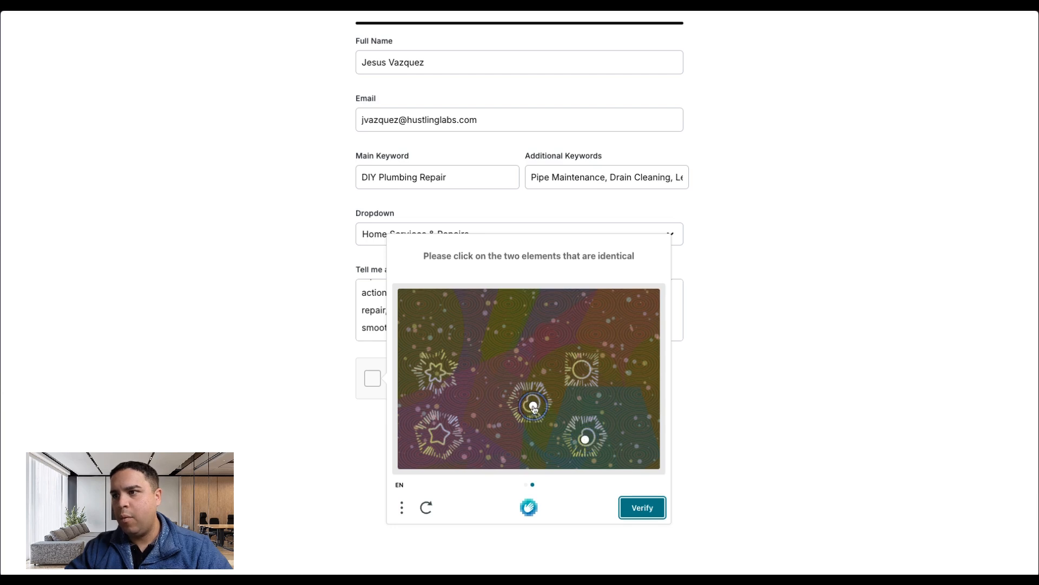
{"action": "left_click", "coordinate": [637, 510]}
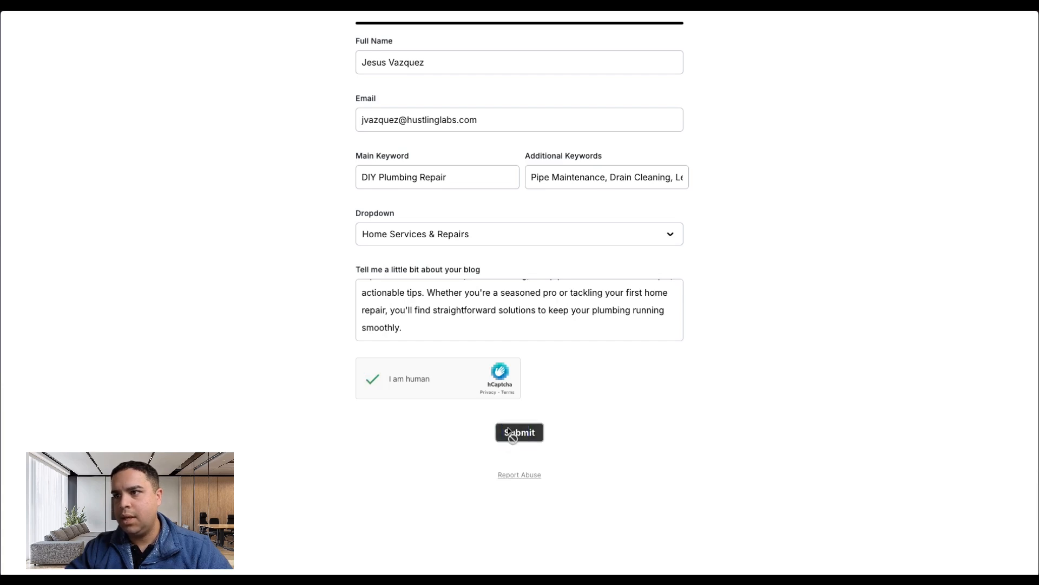
{"action": "left_click", "coordinate": [519, 432]}
Switch back to My workflow 2 in n8n and view its executions to check the form-triggered run.
{"action": "left_click", "coordinate": [65, 273]}
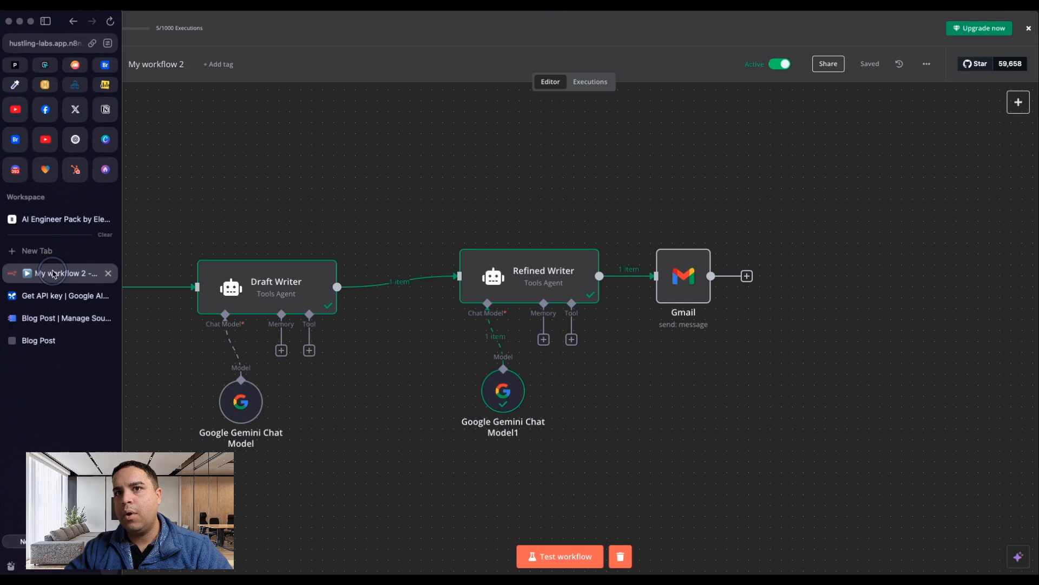
{"action": "left_click", "coordinate": [590, 81]}
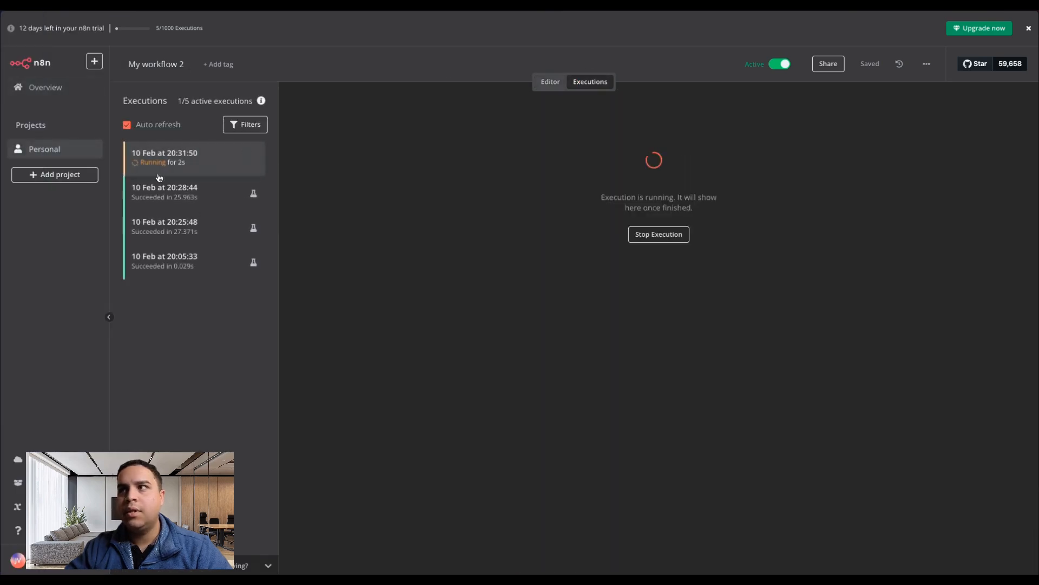
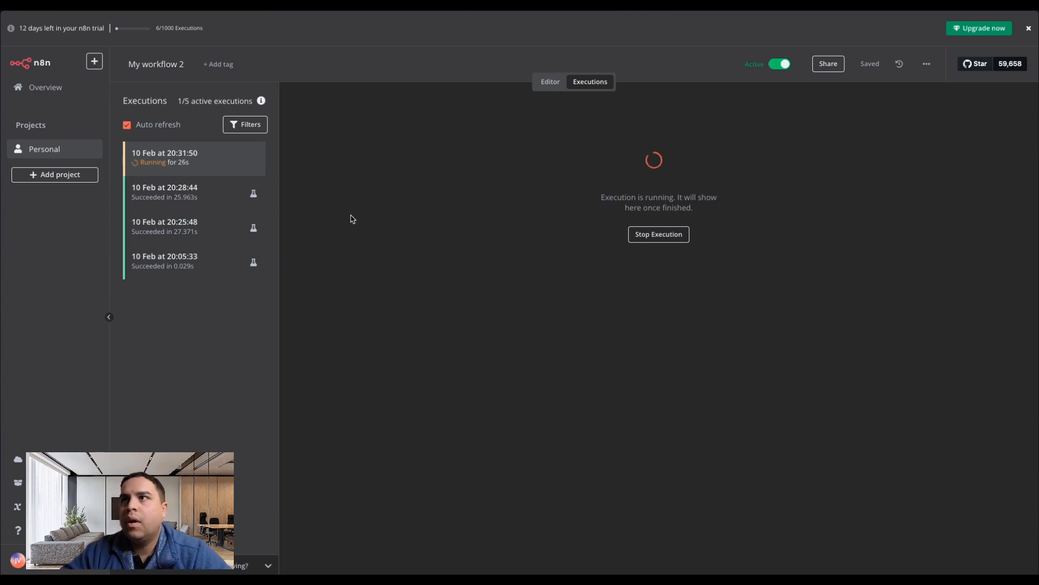
Review the full workflow in the editor and return to the executions to check the form-triggered run's progress.
{"action": "left_click", "coordinate": [549, 81]}
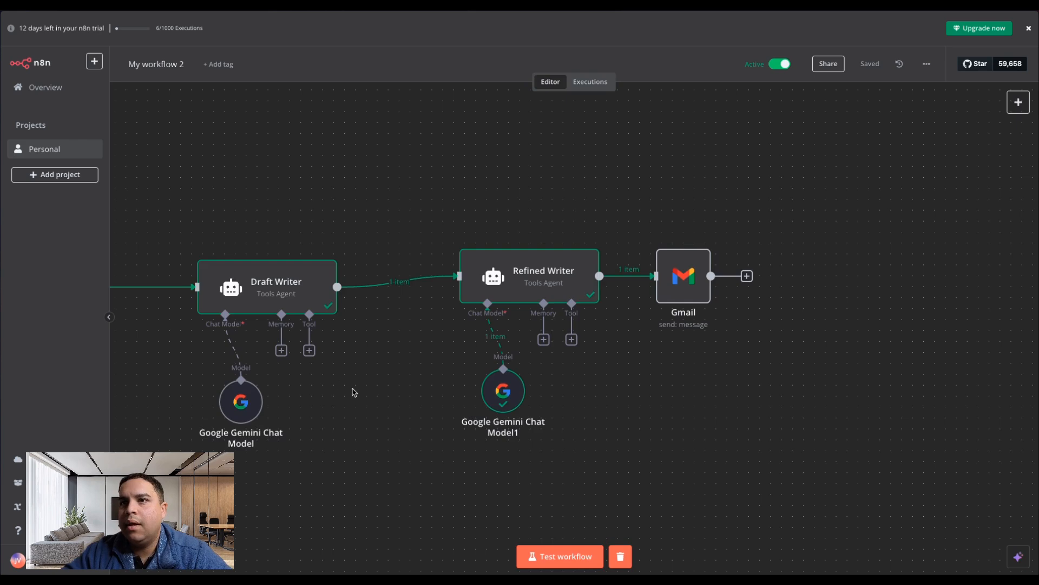
{"action": "scroll", "coordinate": [381, 413], "scroll_direction": "left", "scroll_amount": 8}
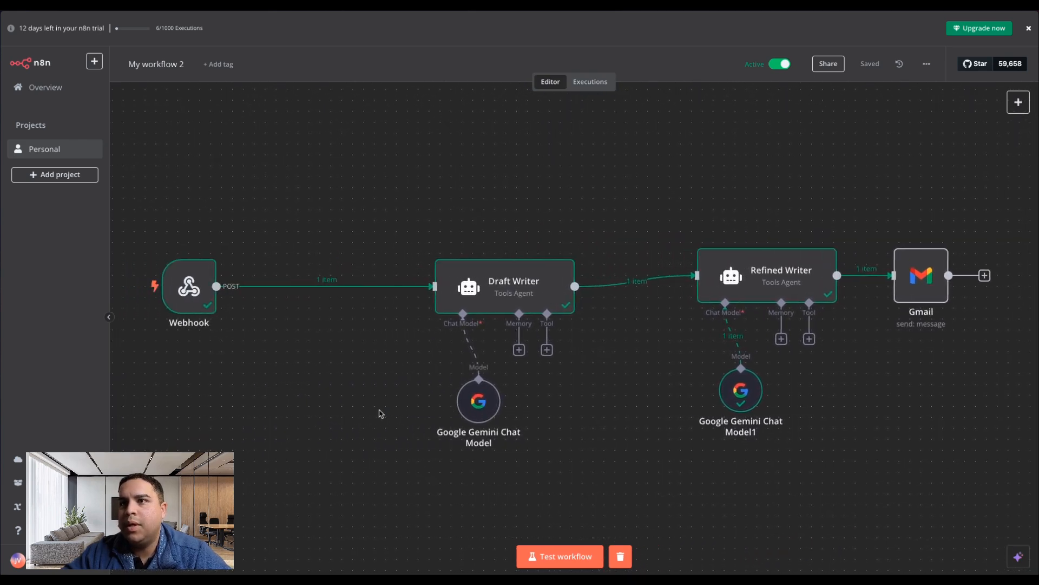
{"action": "scroll", "coordinate": [379, 413], "scroll_direction": "left", "scroll_amount": 2}
{"action": "scroll", "coordinate": [388, 412], "scroll_direction": "down", "scroll_amount": 4}
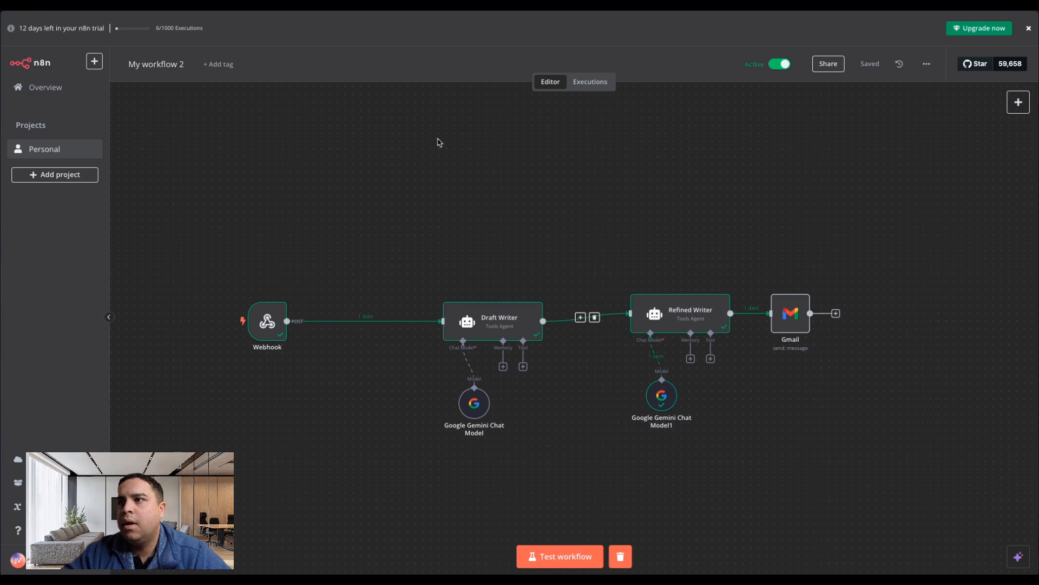
{"action": "left_click", "coordinate": [587, 82]}
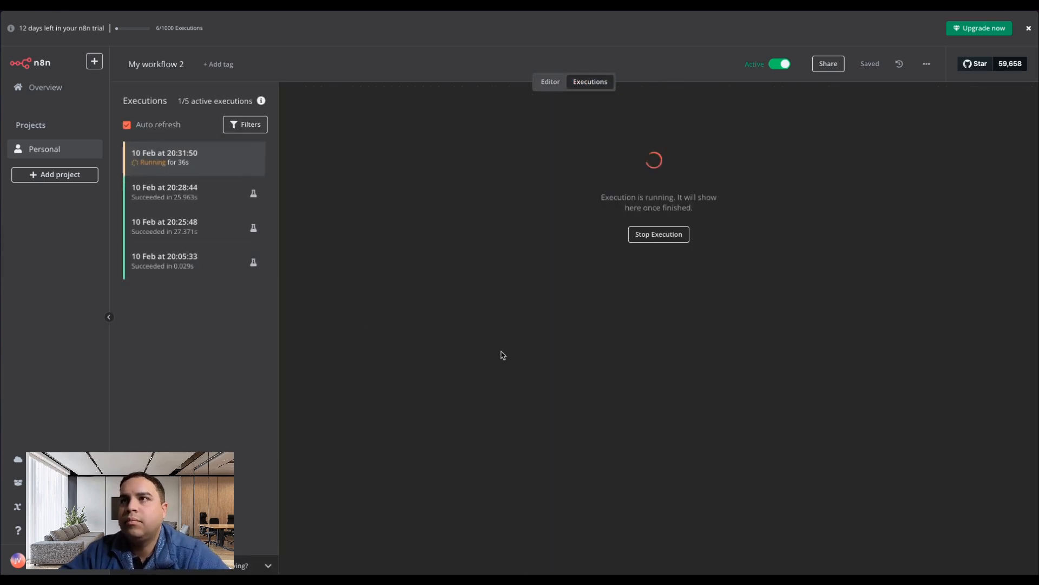
{"action": "left_click", "coordinate": [549, 82]}
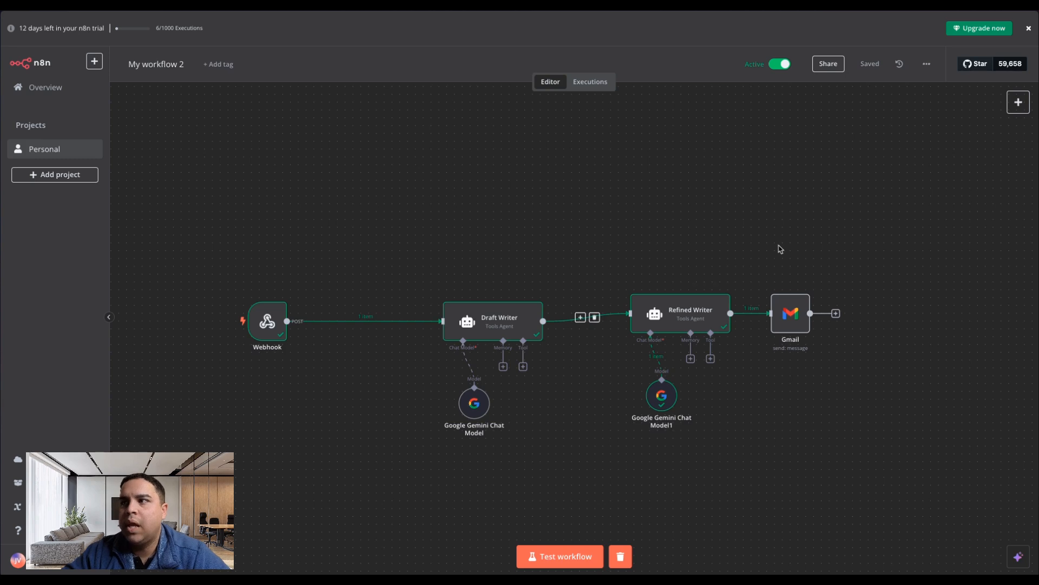
{"action": "left_click", "coordinate": [600, 82]}
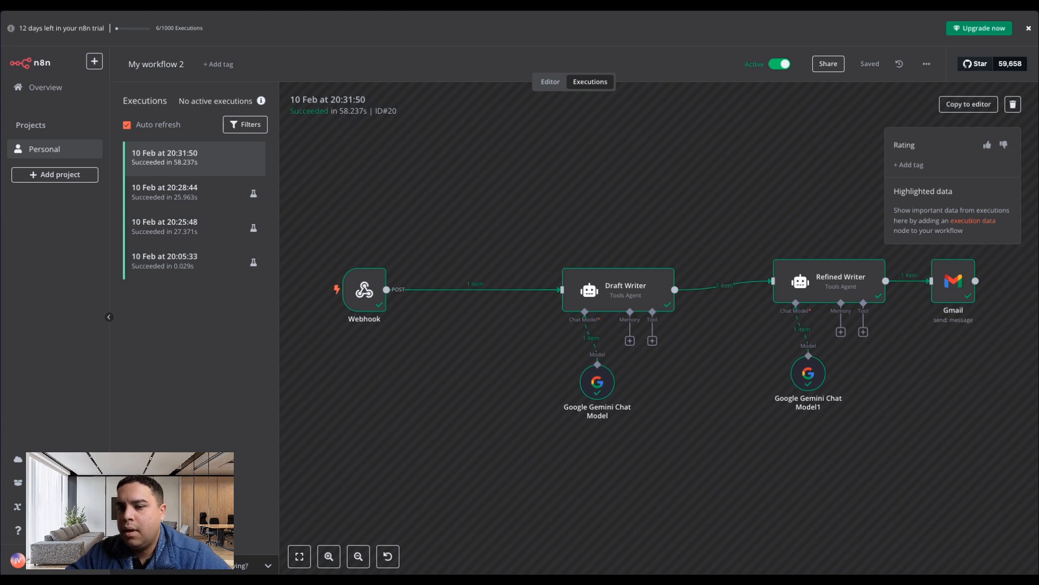
Switch to Outlook, read the New Blog Post email including its "That's all my friends" closing line, and minimize the message.
{"action": "left_click_drag", "start_coordinate": [1, 543], "coordinate": [332, 23]}
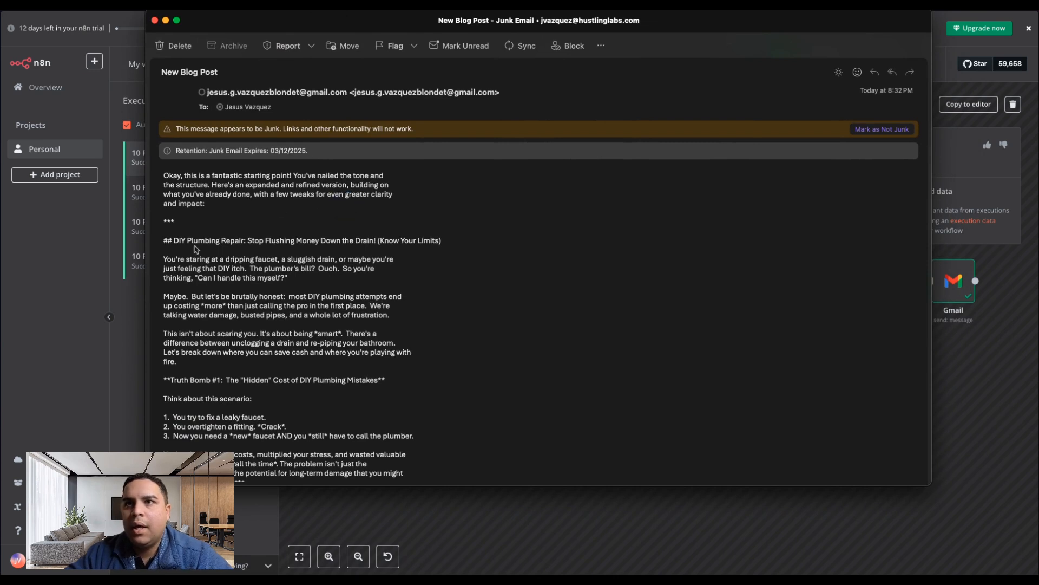
{"action": "scroll", "coordinate": [254, 274], "scroll_direction": "down", "scroll_amount": 1}
{"action": "scroll", "coordinate": [254, 274], "scroll_direction": "down", "scroll_amount": 3}
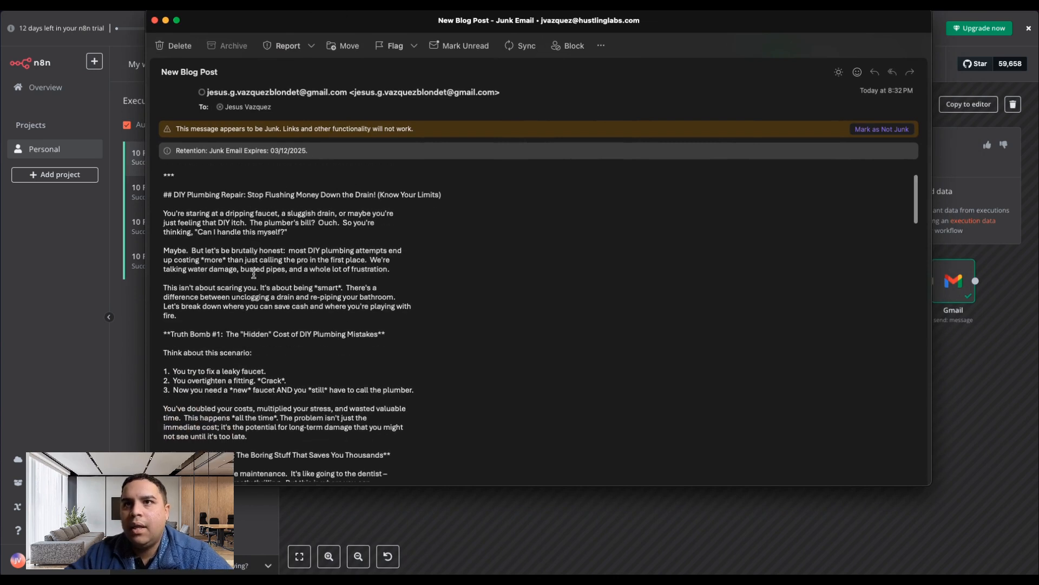
{"action": "scroll", "coordinate": [290, 341], "scroll_direction": "down", "scroll_amount": 20}
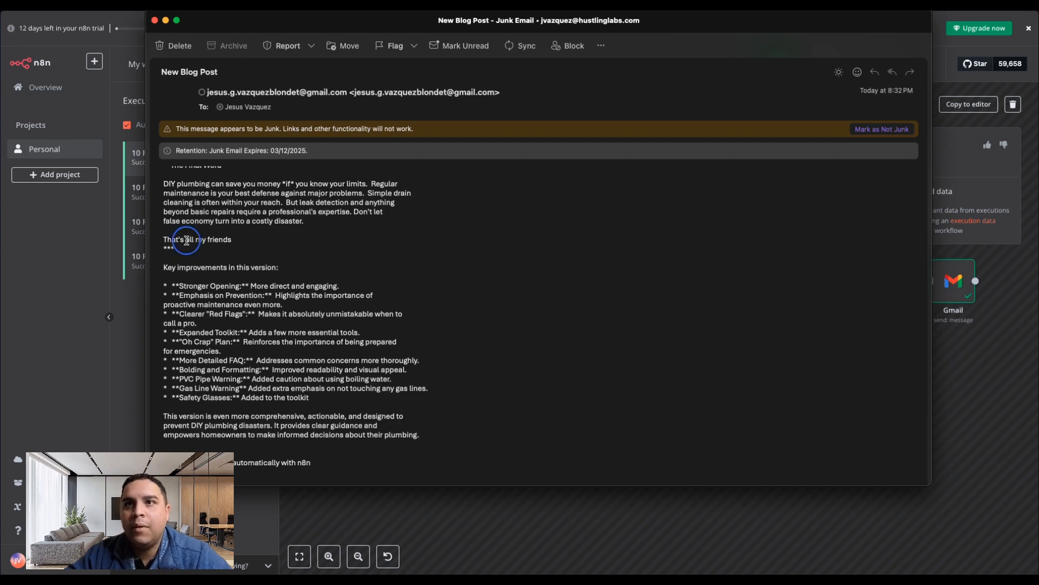
{"action": "triple_click", "coordinate": [224, 236]}
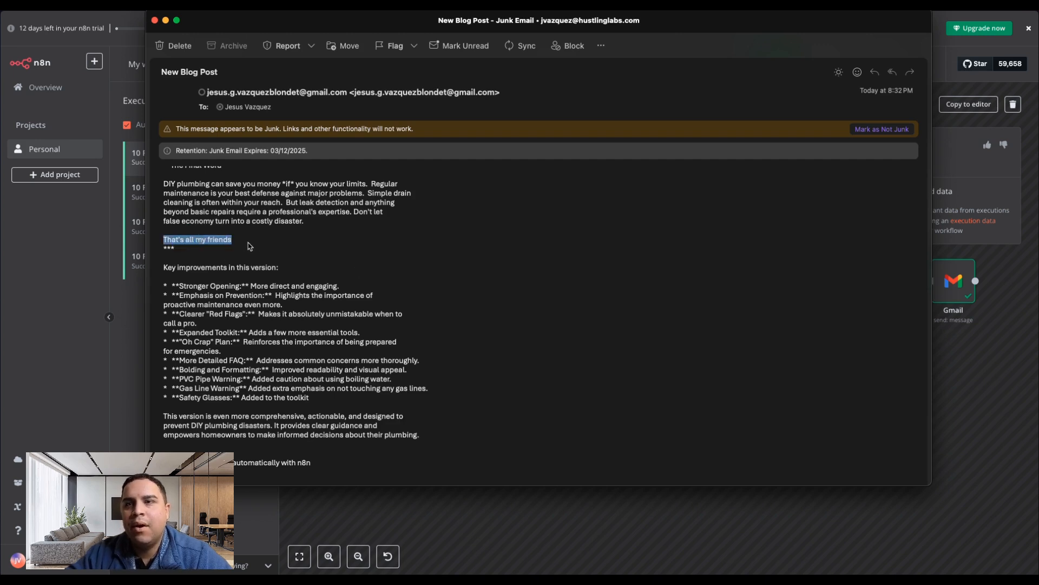
{"action": "scroll", "coordinate": [295, 264], "scroll_direction": "up", "scroll_amount": 10}
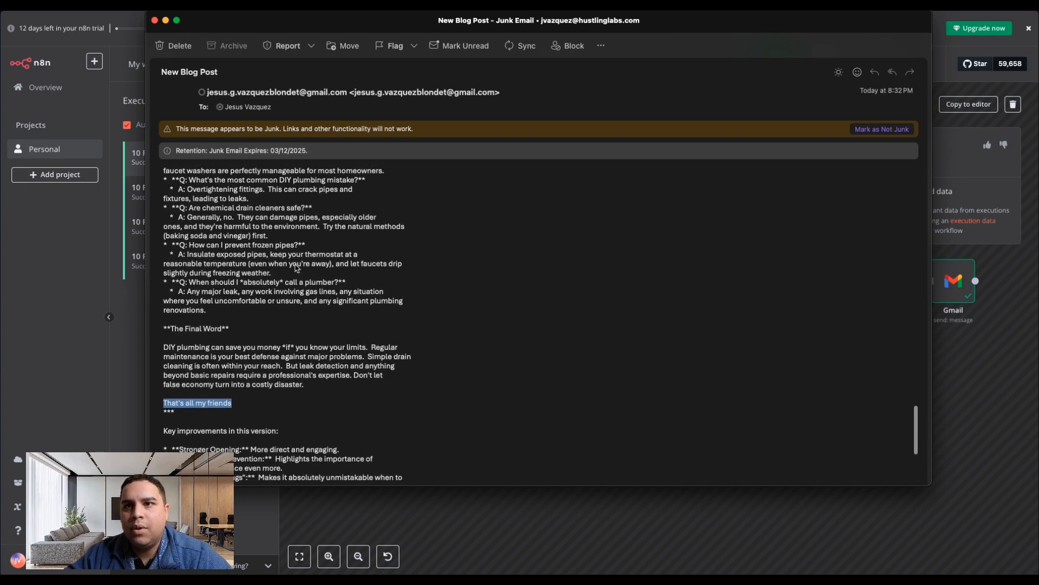
{"action": "scroll", "coordinate": [295, 264], "scroll_direction": "up", "scroll_amount": 3}
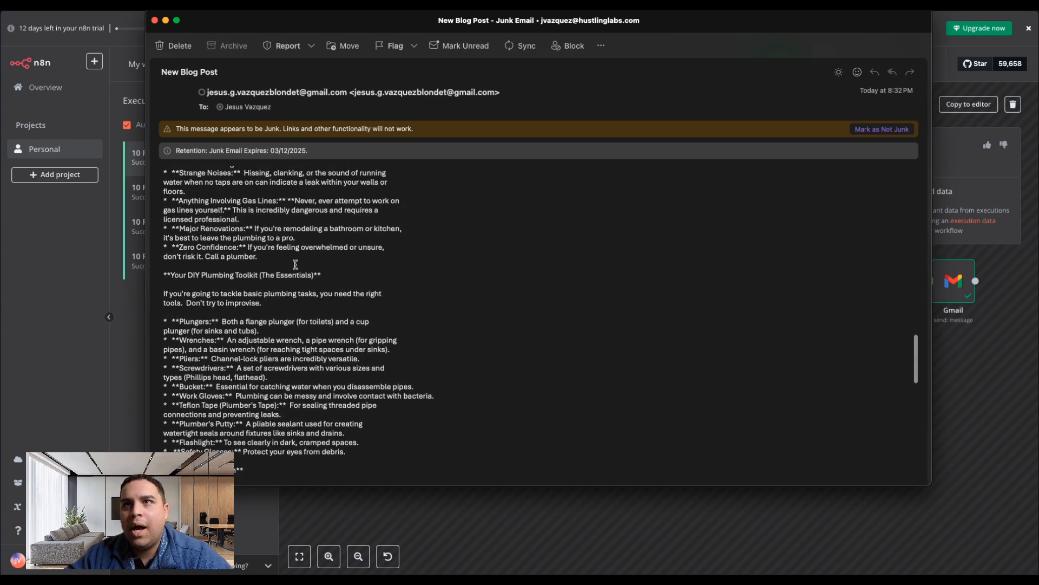
{"action": "left_click", "coordinate": [166, 21]}
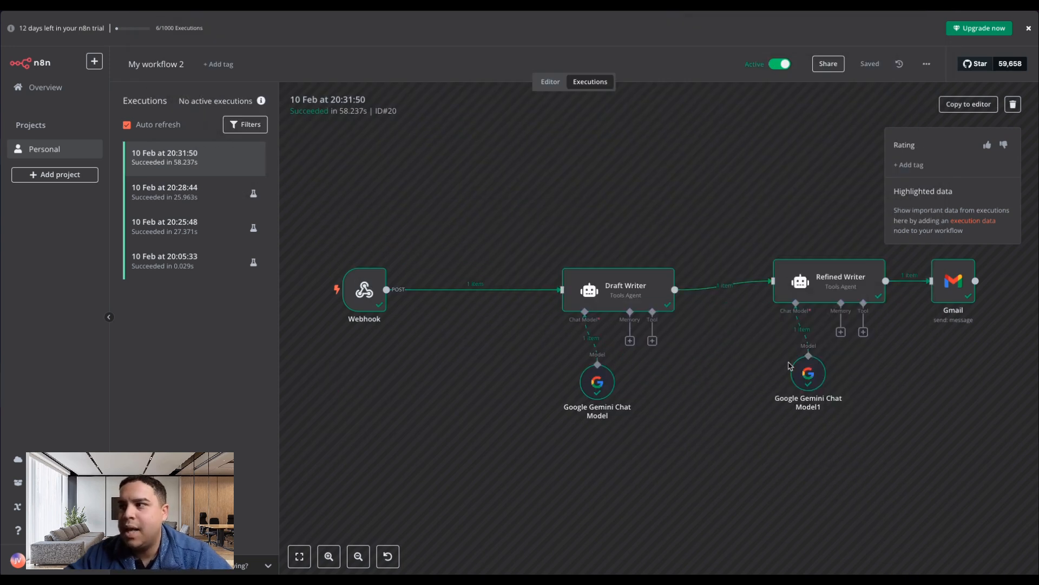
Select the Refined Writer node in the 20:31:50 execution and give that execution a thumbs-up rating.
{"action": "left_click", "coordinate": [837, 285]}
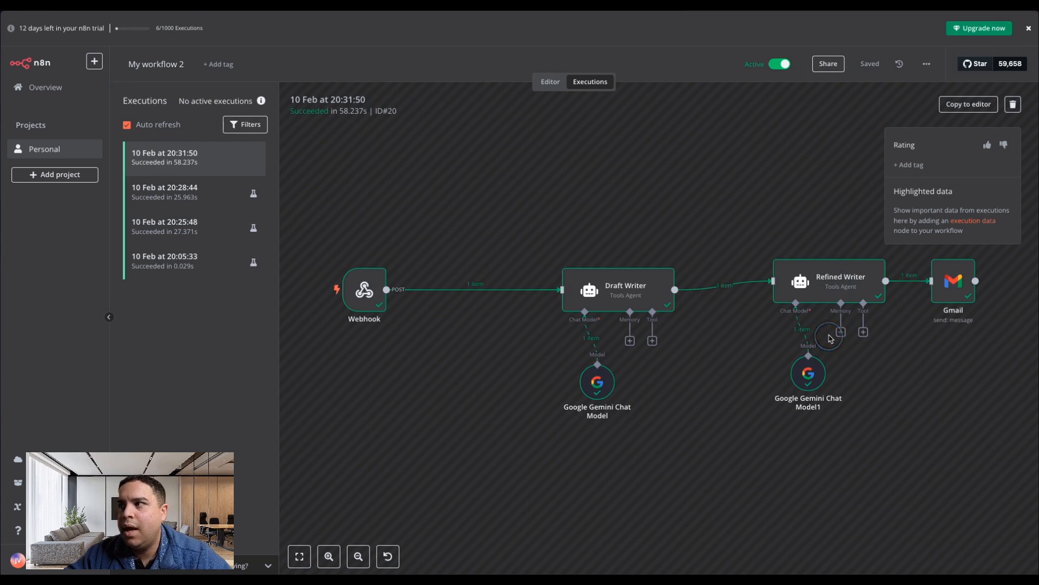
{"action": "left_click", "coordinate": [816, 287]}
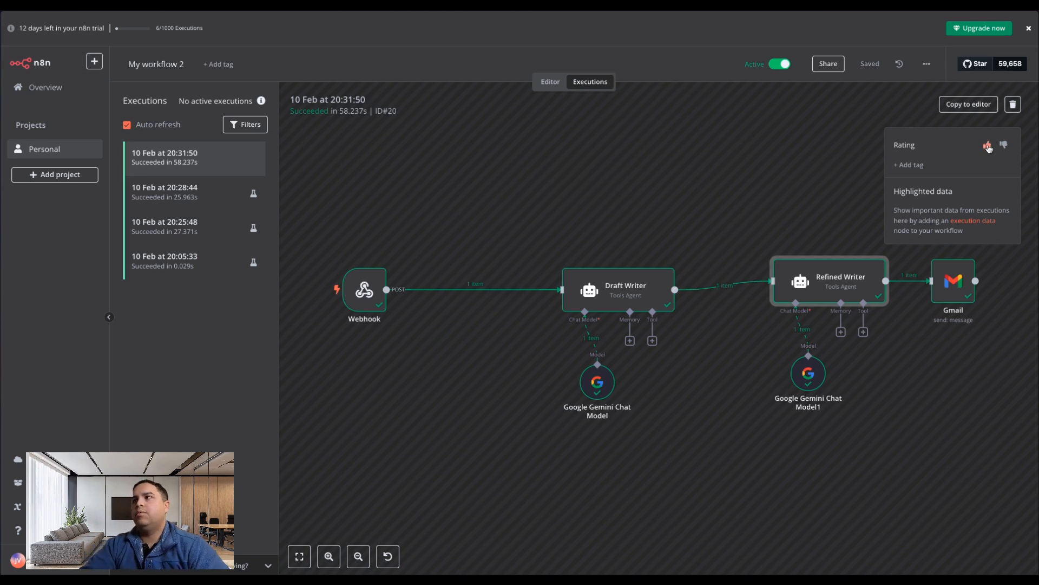
{"action": "left_click", "coordinate": [988, 146]}
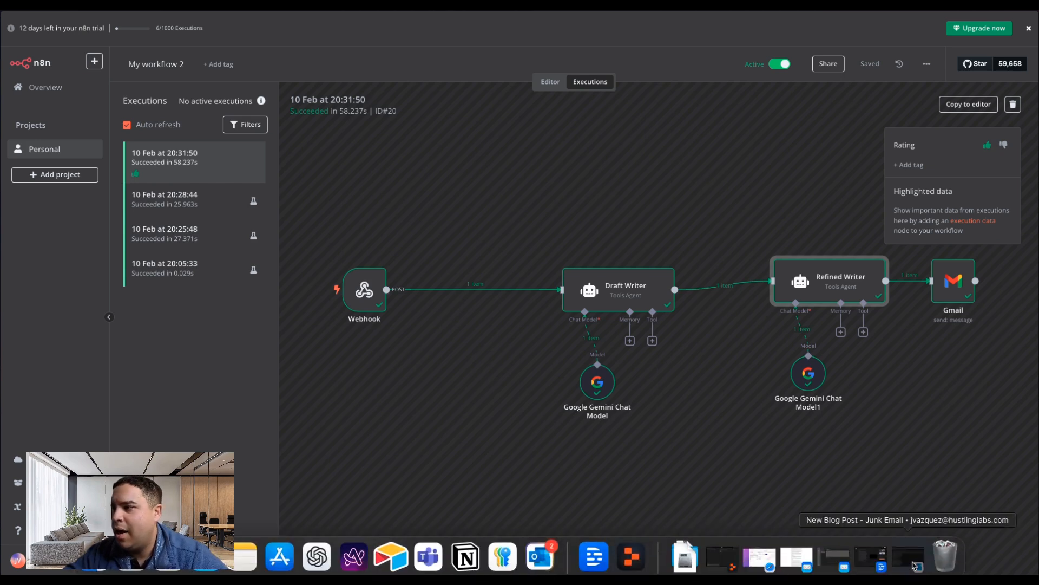
Reopen the minimized New Blog Post email, examine the generated post's structure from start to end, and minimize it again.
{"action": "left_click", "coordinate": [893, 561]}
{"action": "scroll", "coordinate": [243, 293], "scroll_direction": "up", "scroll_amount": 5}
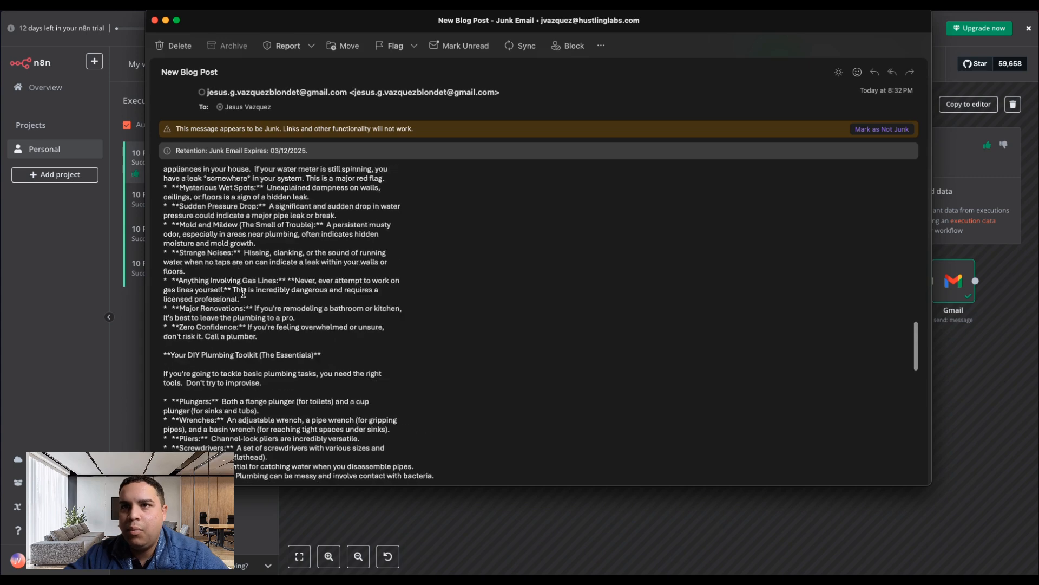
{"action": "scroll", "coordinate": [243, 292], "scroll_direction": "up", "scroll_amount": 1}
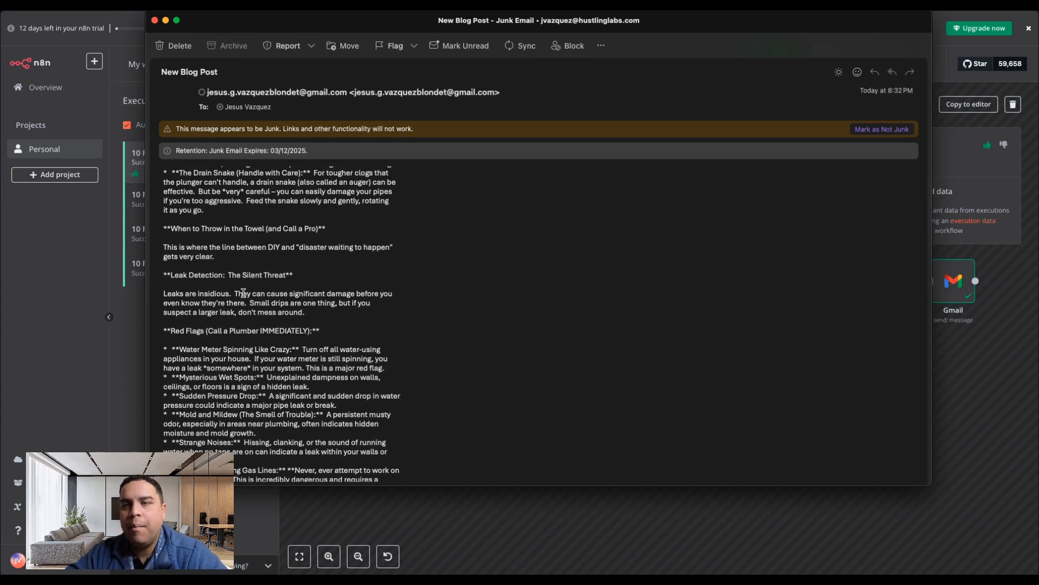
{"action": "scroll", "coordinate": [243, 293], "scroll_direction": "up", "scroll_amount": 15}
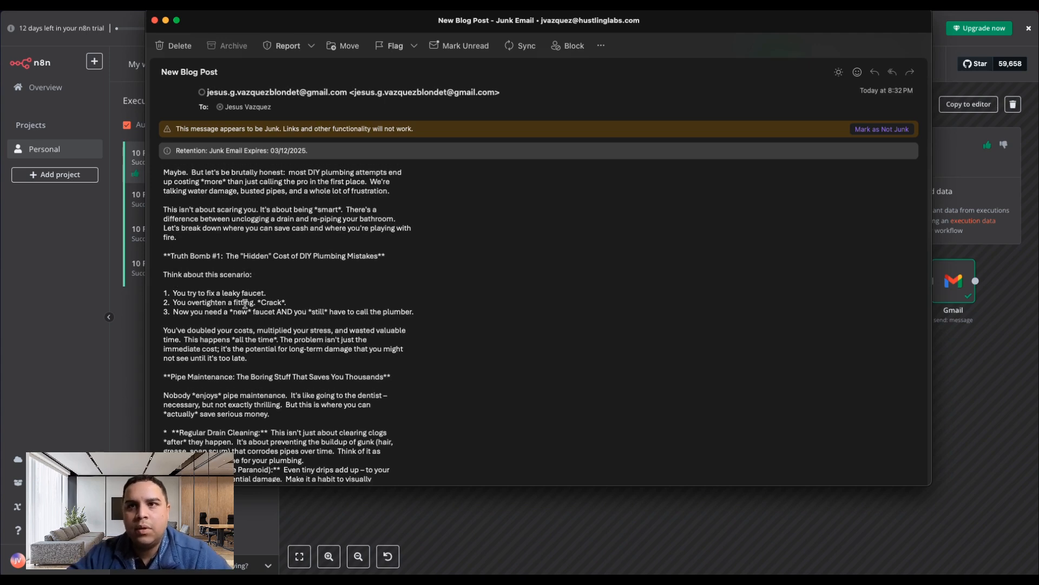
{"action": "scroll", "coordinate": [397, 272], "scroll_direction": "up", "scroll_amount": 6}
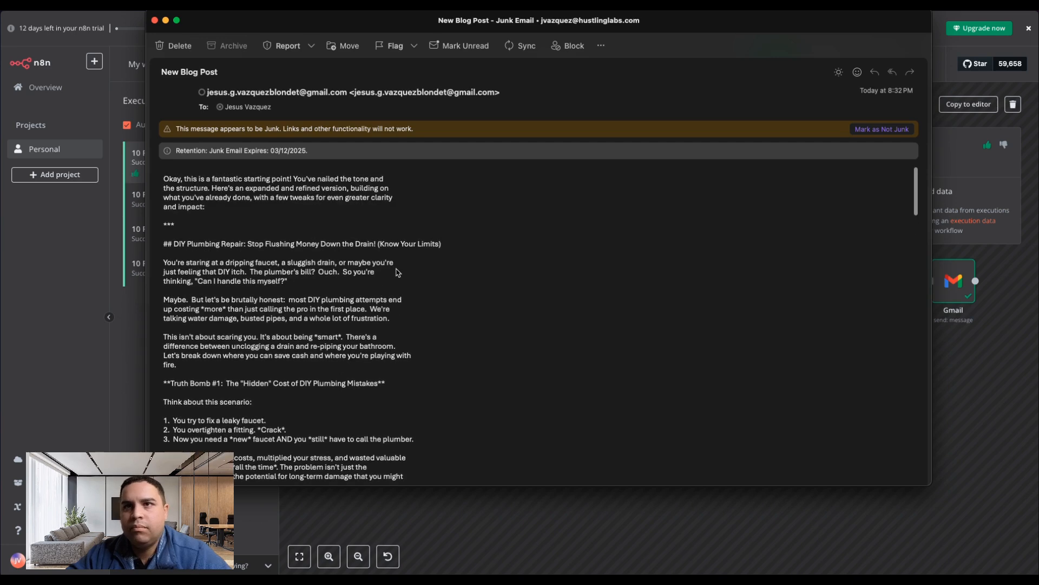
{"action": "scroll", "coordinate": [398, 272], "scroll_direction": "down", "scroll_amount": 10}
{"action": "scroll", "coordinate": [398, 273], "scroll_direction": "down", "scroll_amount": 15}
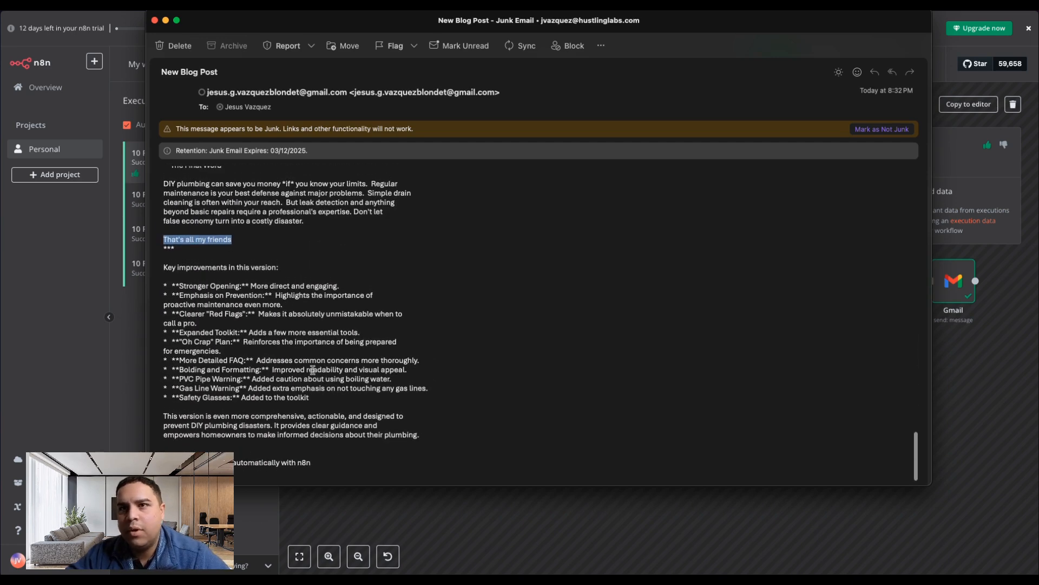
{"action": "scroll", "coordinate": [313, 370], "scroll_direction": "up", "scroll_amount": 10}
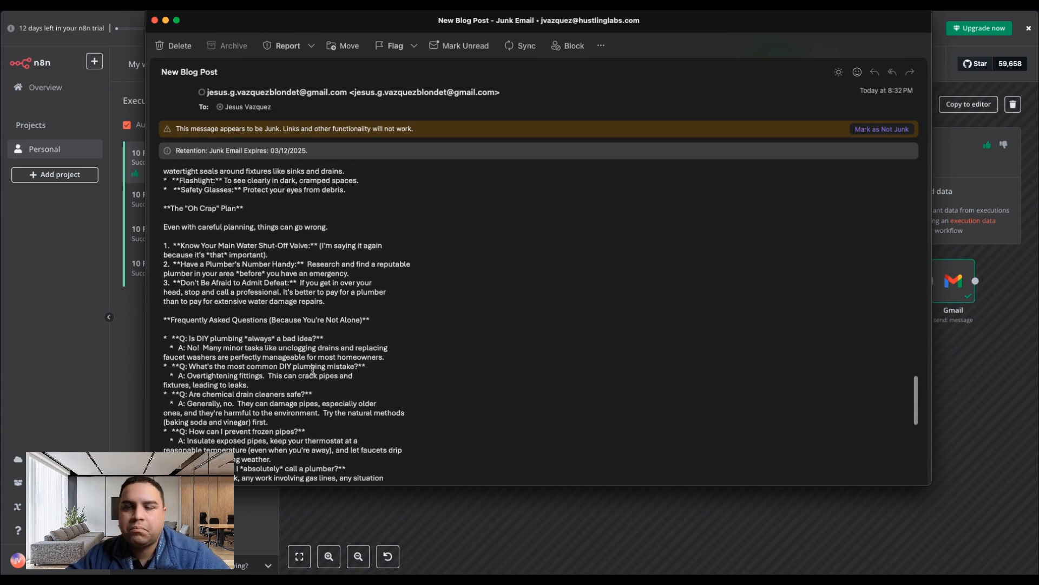
{"action": "scroll", "coordinate": [313, 370], "scroll_direction": "up", "scroll_amount": 15}
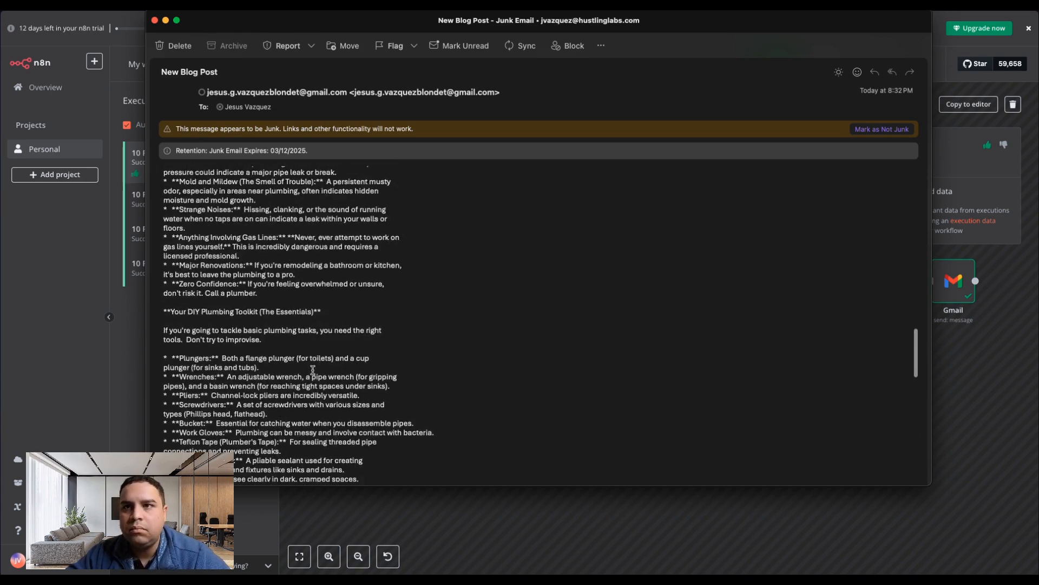
{"action": "left_click", "coordinate": [165, 21]}
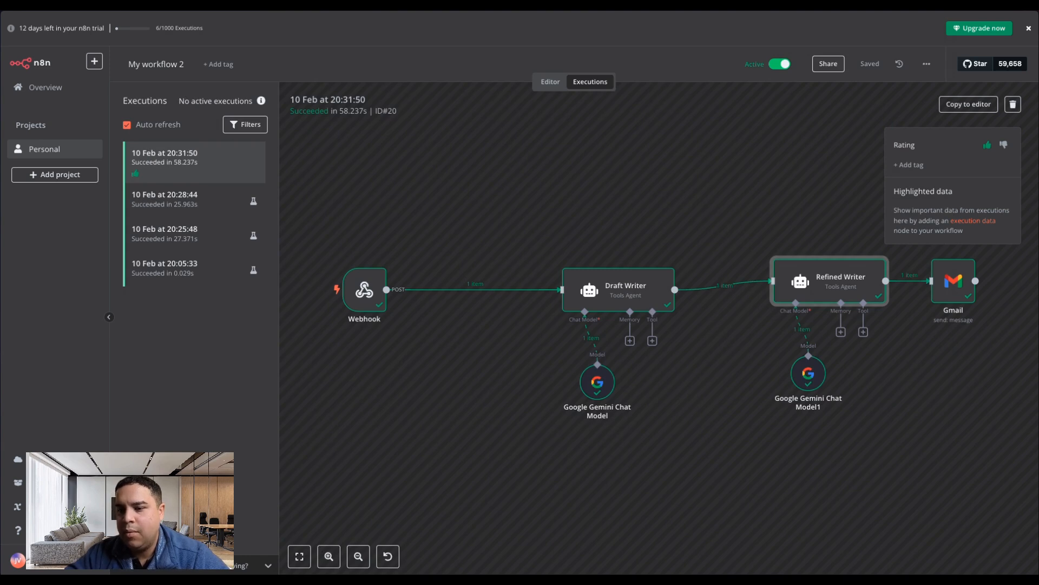
Open the earlier Your Blog Post email to examine its formatting for comparison, and close it.
{"action": "left_click_drag", "start_coordinate": [0, 584], "coordinate": [288, 43]}
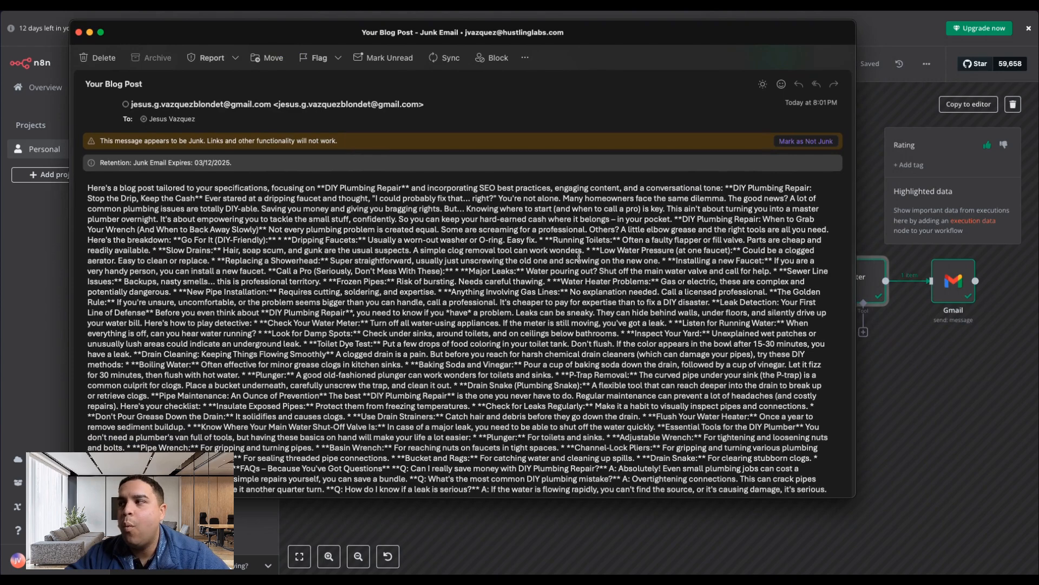
{"action": "scroll", "coordinate": [312, 390], "scroll_direction": "down", "scroll_amount": 5}
{"action": "scroll", "coordinate": [311, 379], "scroll_direction": "up", "scroll_amount": 6}
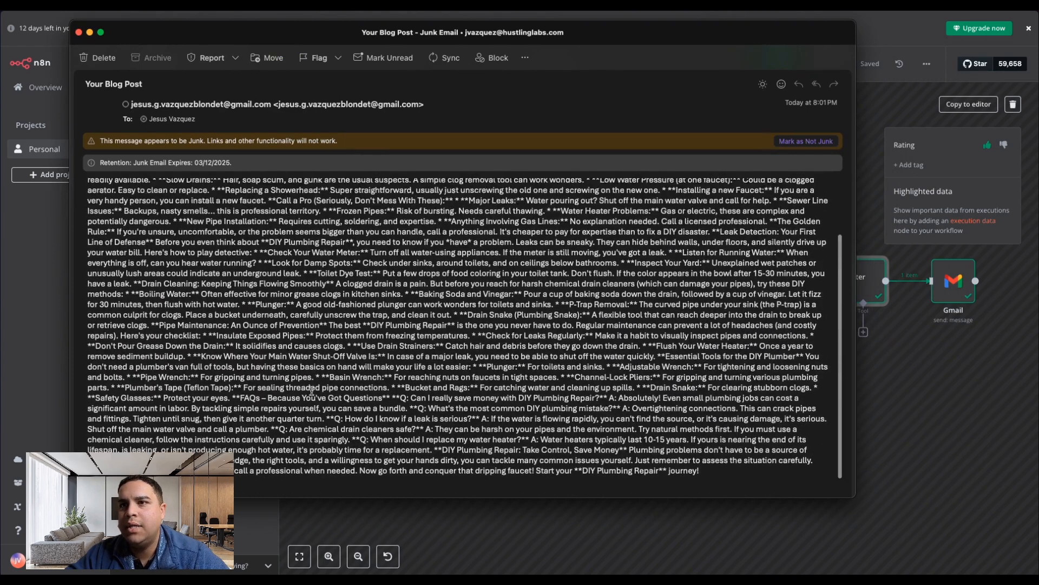
{"action": "left_click", "coordinate": [78, 32]}
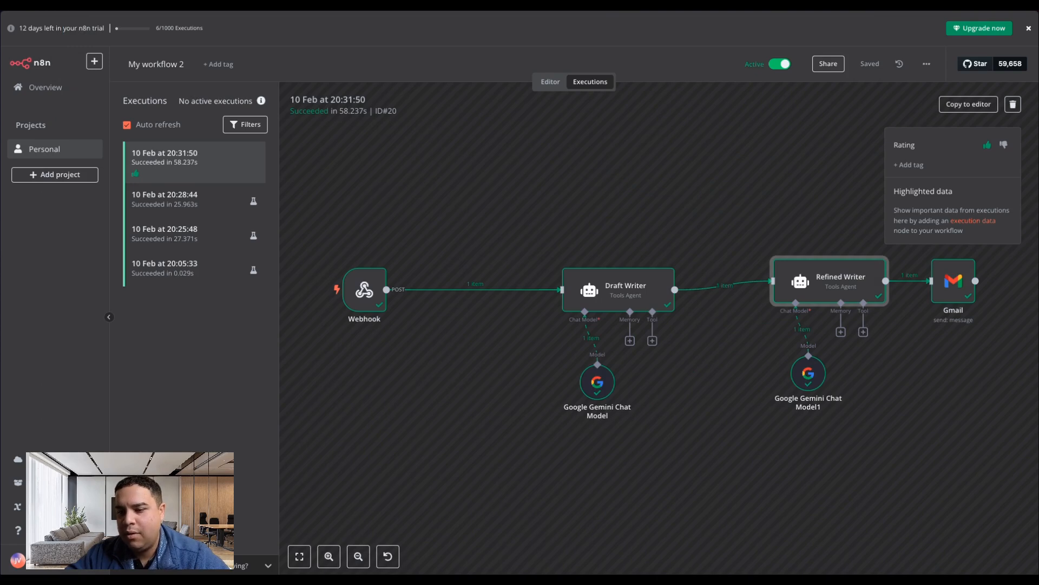
Bring back the New Blog Post email, compare its layout with the earlier message, and close it.
{"action": "key", "text": "super+Tab"}
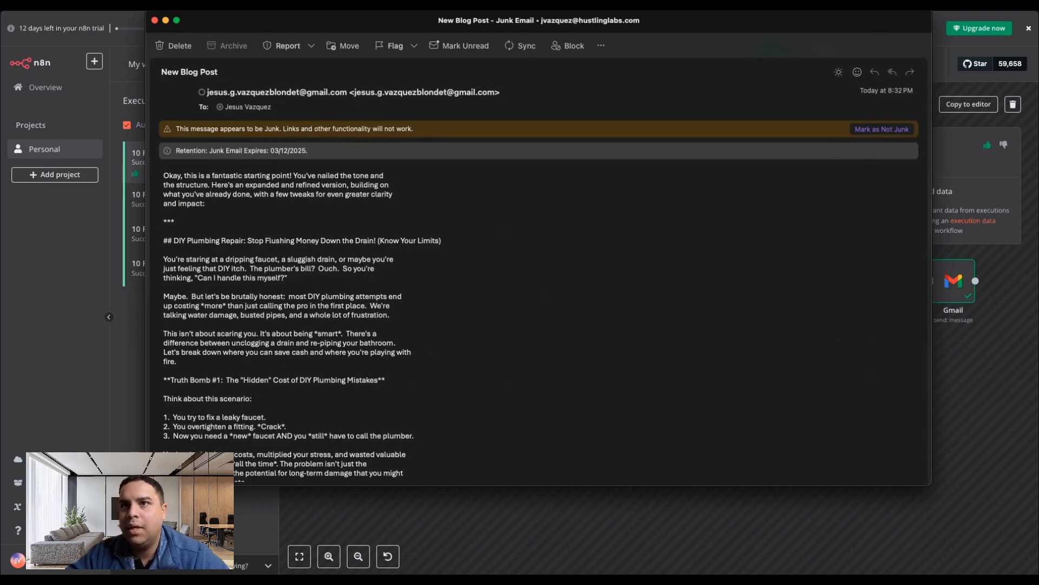
{"action": "scroll", "coordinate": [390, 358], "scroll_direction": "down", "scroll_amount": 10}
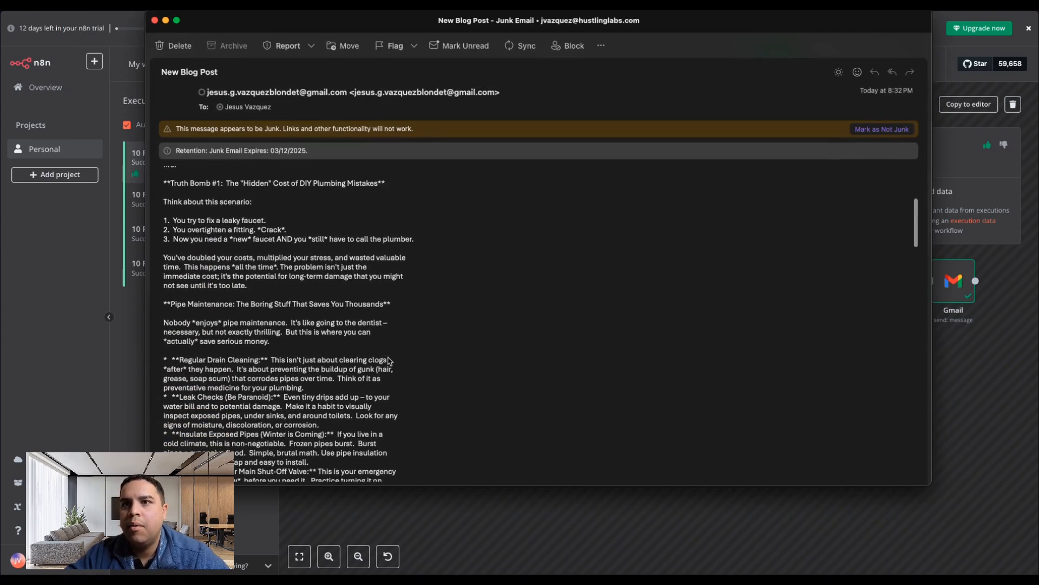
{"action": "scroll", "coordinate": [390, 361], "scroll_direction": "down", "scroll_amount": 10}
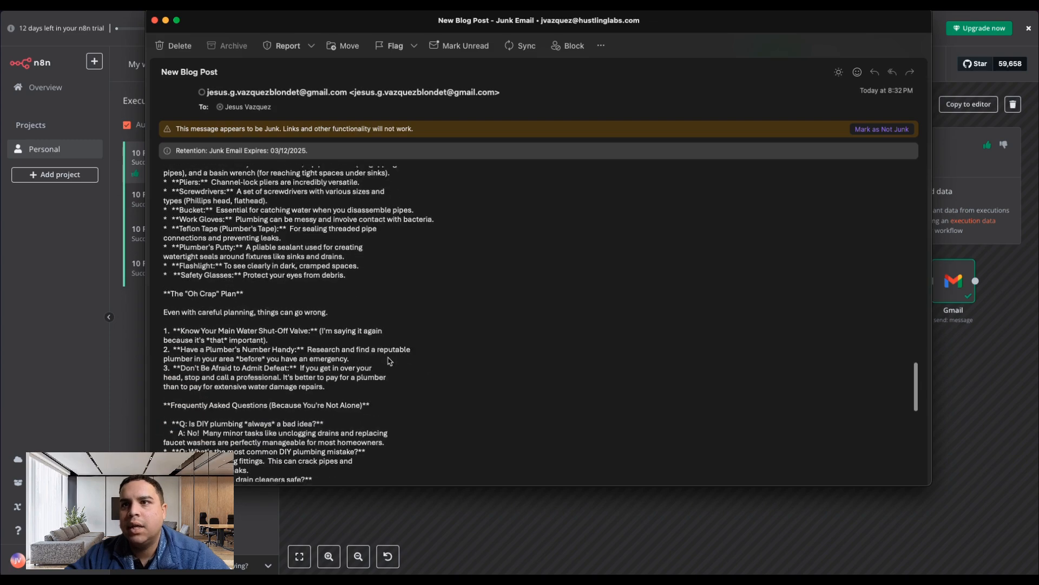
{"action": "scroll", "coordinate": [389, 361], "scroll_direction": "up", "scroll_amount": 20}
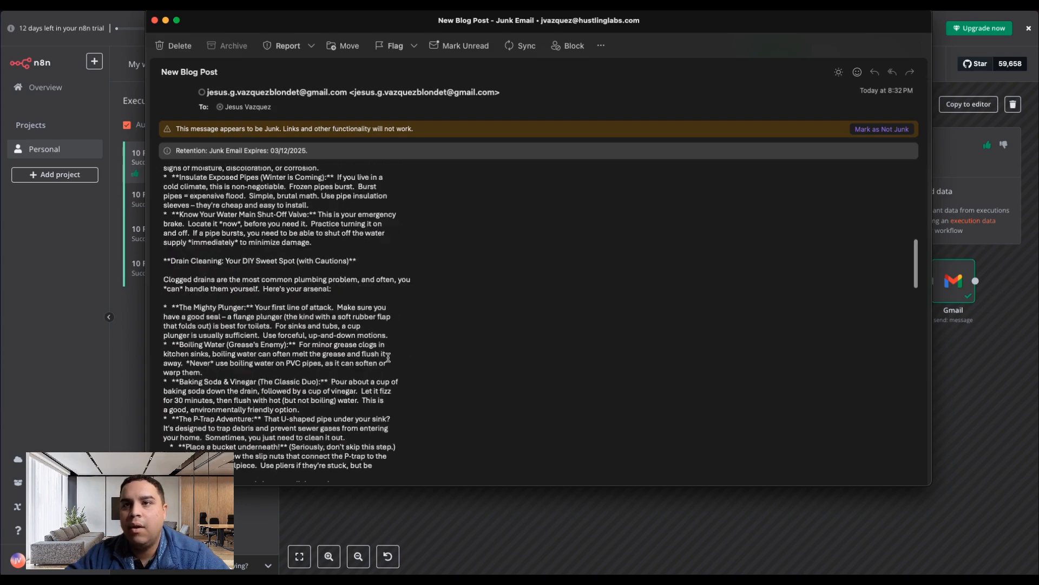
{"action": "left_click", "coordinate": [154, 21]}
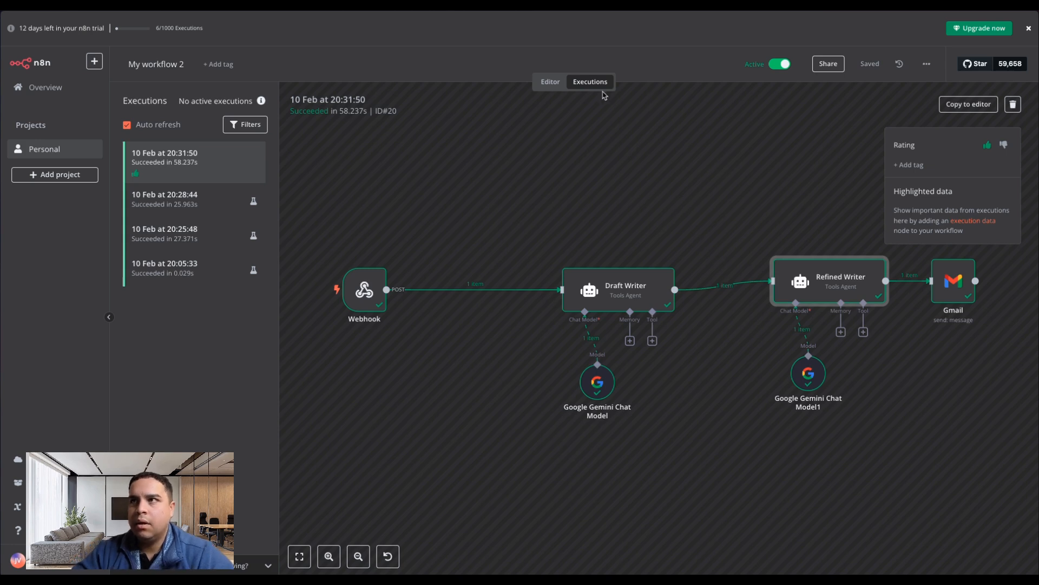
Return to the workflow editor and examine the Flow nodes available for insertion between Draft Writer and Refined Writer.
{"action": "left_click", "coordinate": [551, 82]}
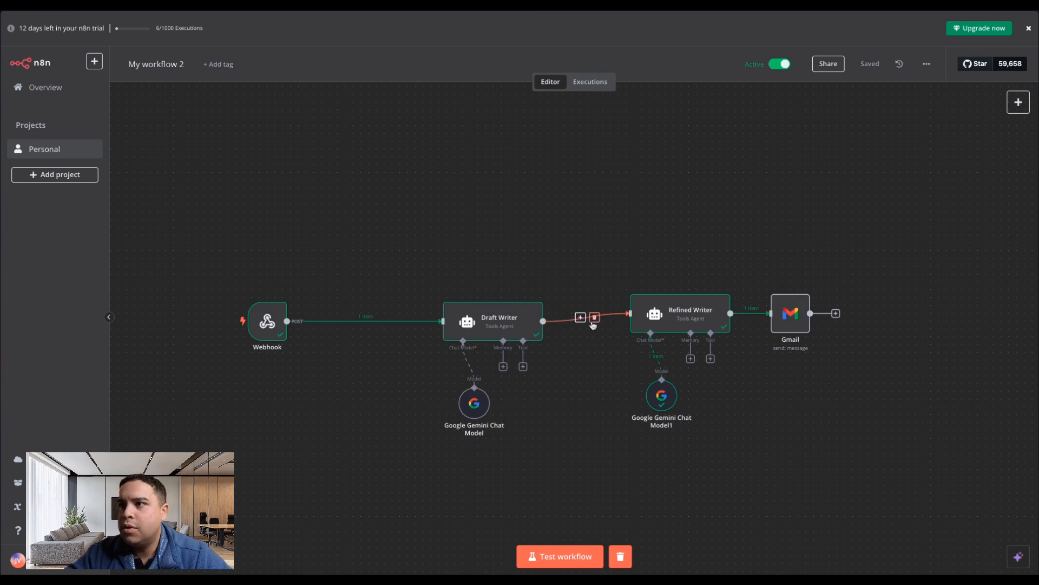
{"action": "left_click", "coordinate": [579, 317]}
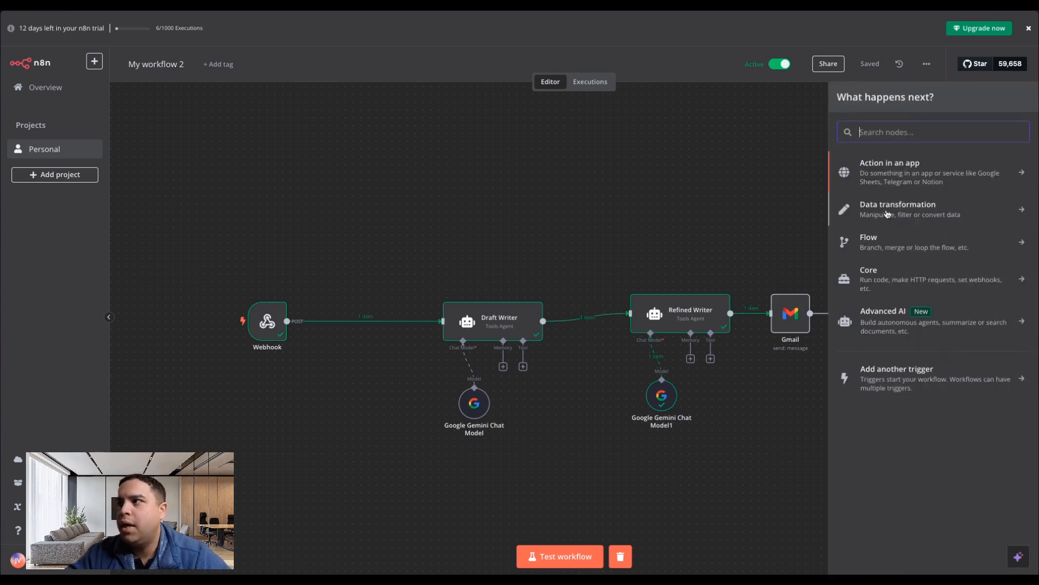
{"action": "left_click", "coordinate": [902, 244]}
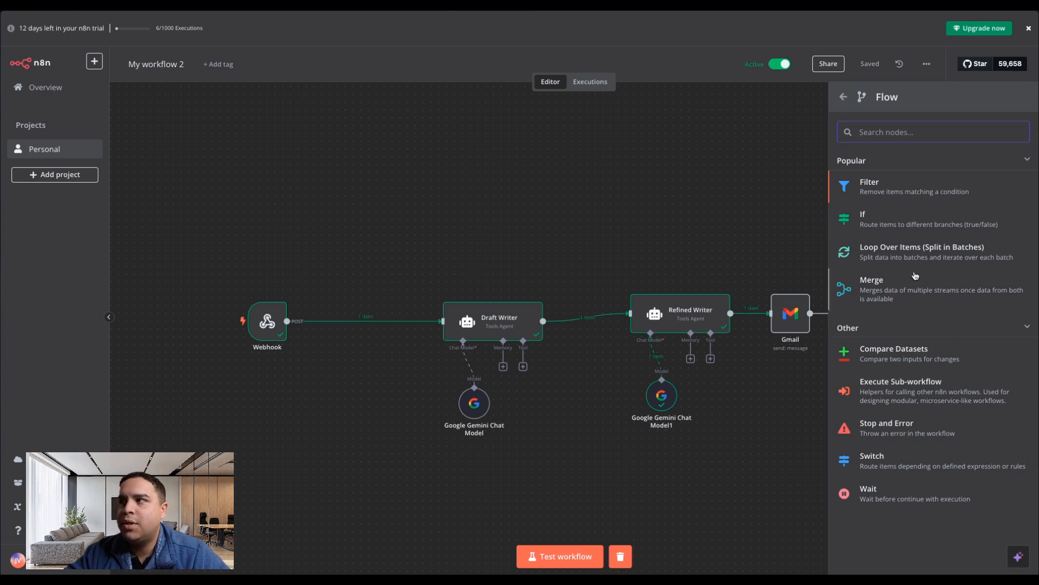
{"action": "left_click", "coordinate": [843, 97]}
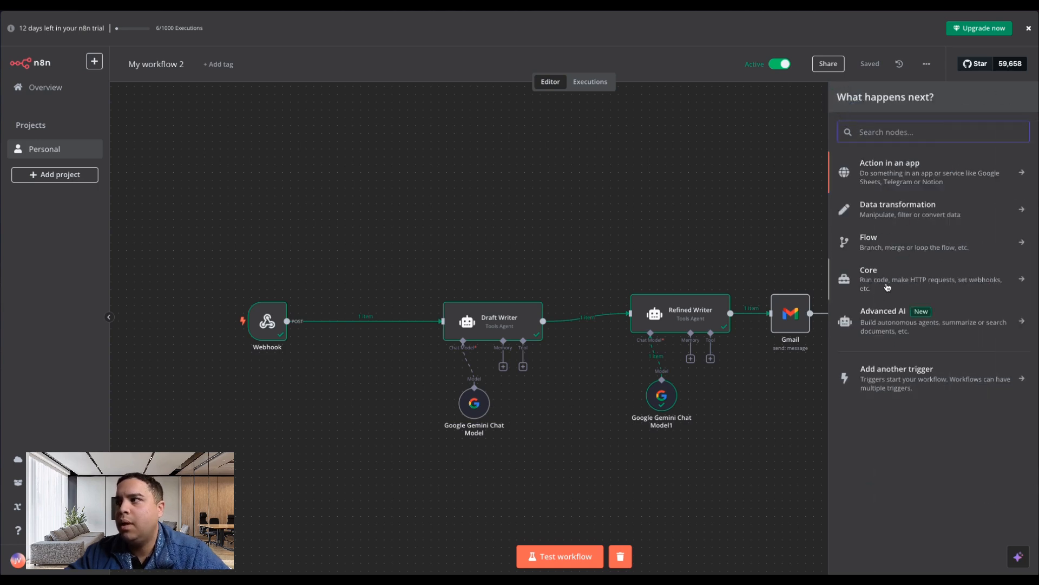
Examine the Data transformation nodes available for the same connection, from the popular ones through the data conversion options.
{"action": "left_click", "coordinate": [900, 210]}
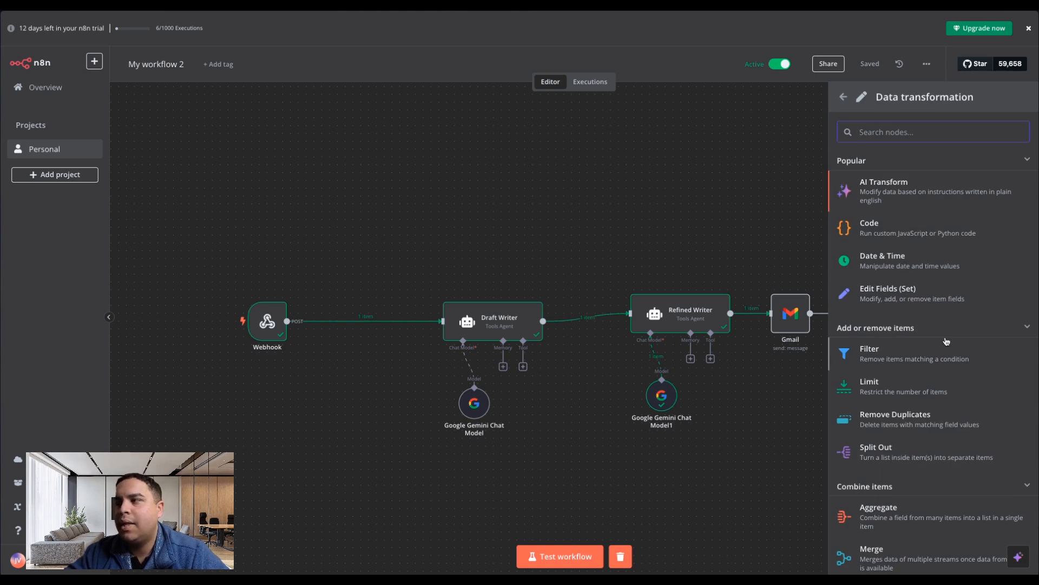
{"action": "scroll", "coordinate": [888, 394], "scroll_direction": "down", "scroll_amount": 5}
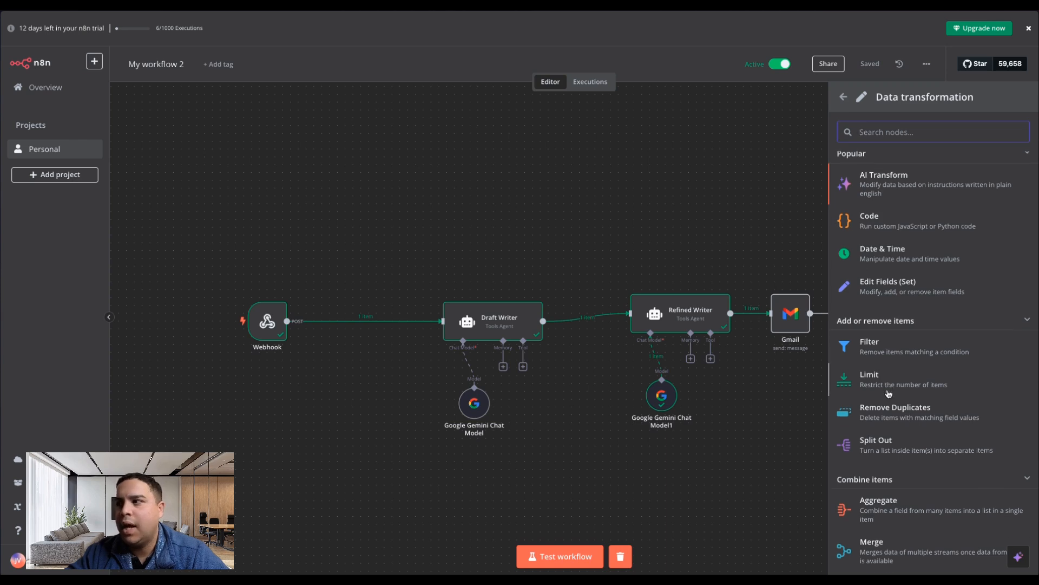
{"action": "scroll", "coordinate": [888, 394], "scroll_direction": "down", "scroll_amount": 2}
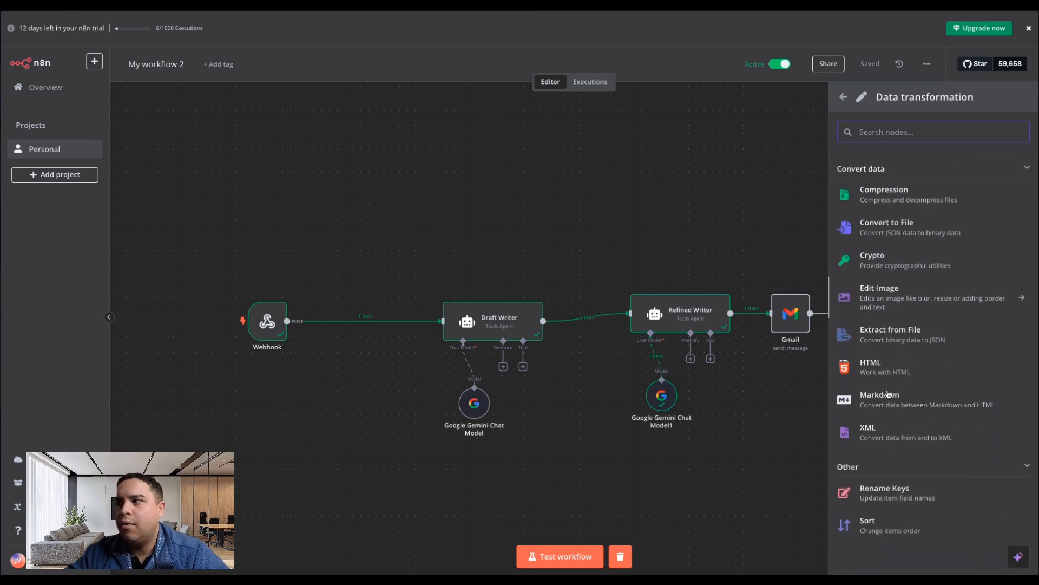
{"action": "scroll", "coordinate": [889, 394], "scroll_direction": "up", "scroll_amount": 5}
{"action": "scroll", "coordinate": [888, 394], "scroll_direction": "up", "scroll_amount": 3}
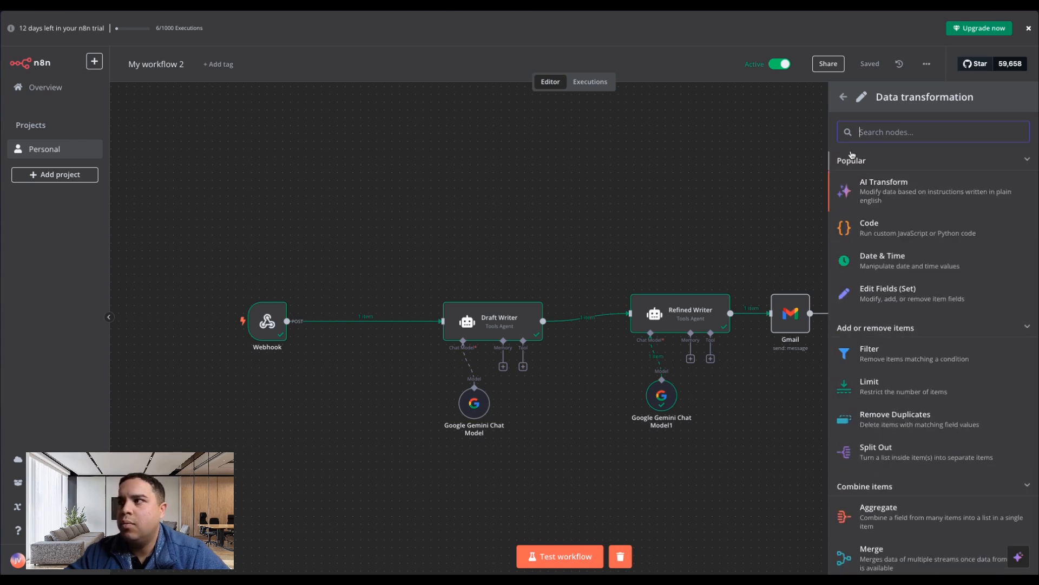
{"action": "left_click", "coordinate": [843, 97]}
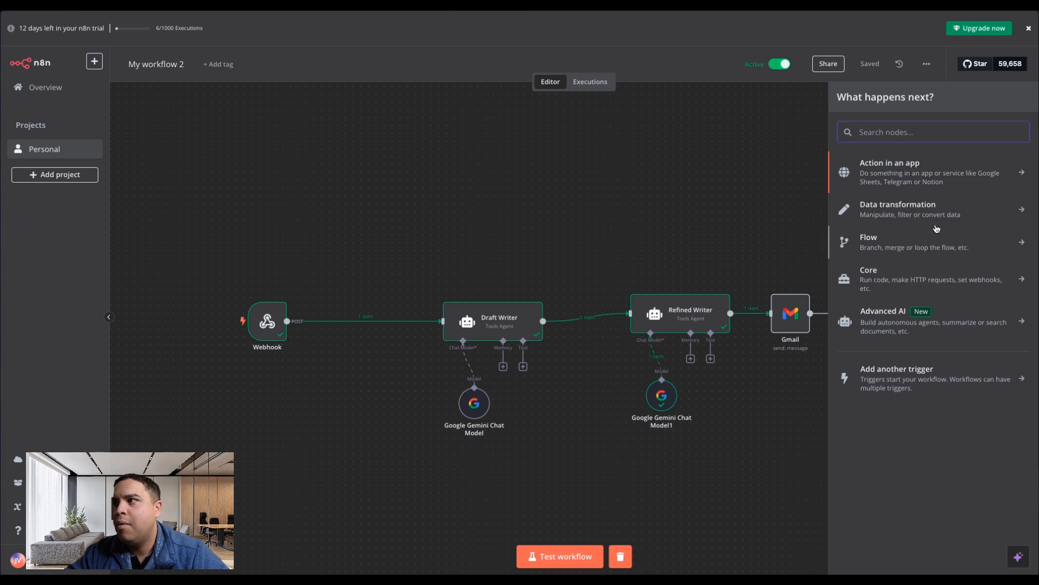
Look through the app integrations available as workflow actions, and close the node list without adding a node.
{"action": "left_click", "coordinate": [931, 174]}
{"action": "scroll", "coordinate": [899, 399], "scroll_direction": "down", "scroll_amount": 5}
{"action": "scroll", "coordinate": [899, 398], "scroll_direction": "down", "scroll_amount": 20}
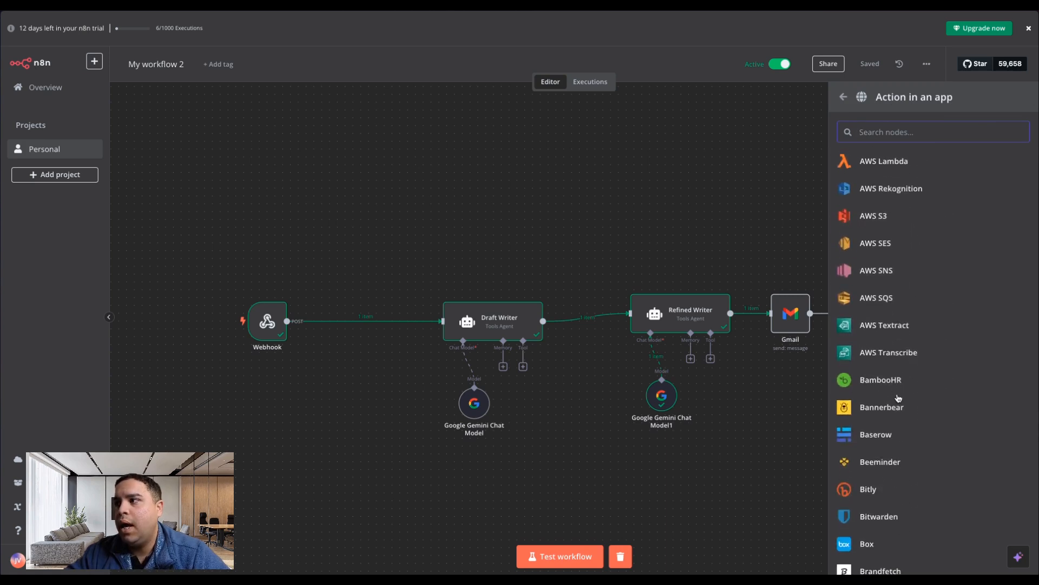
{"action": "scroll", "coordinate": [899, 398], "scroll_direction": "down", "scroll_amount": 20}
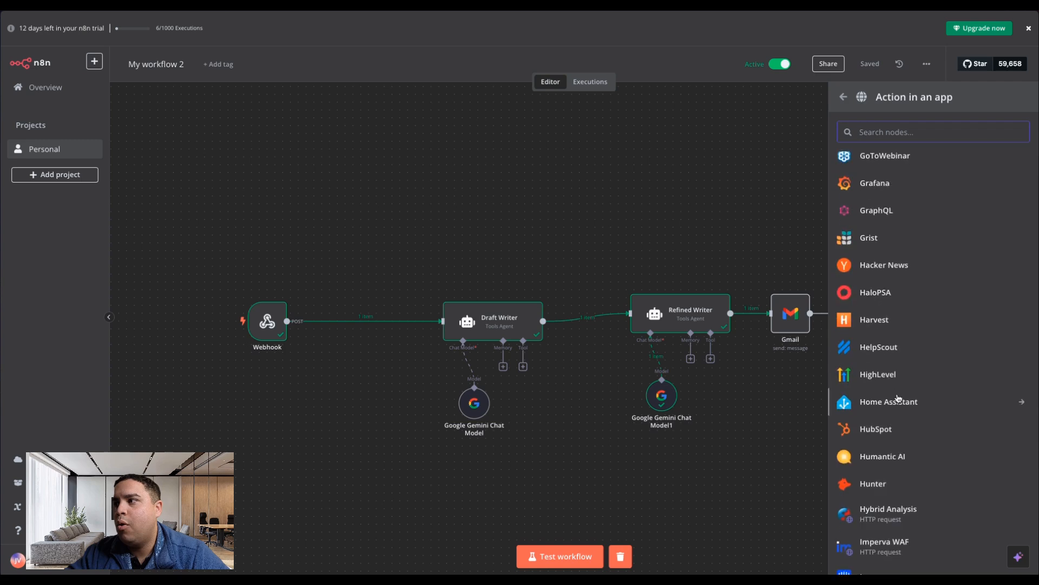
{"action": "scroll", "coordinate": [899, 398], "scroll_direction": "down", "scroll_amount": 20}
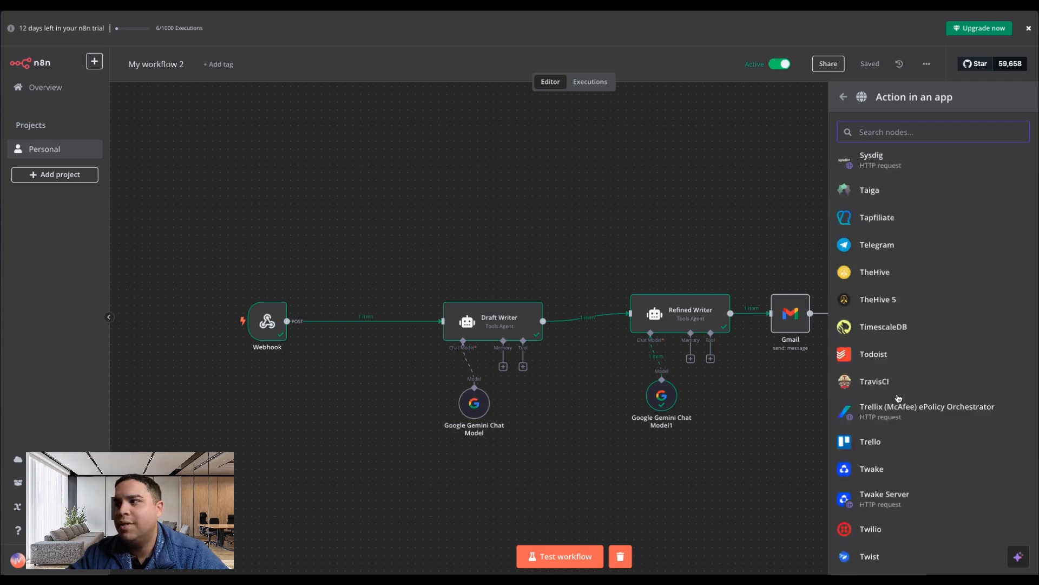
{"action": "scroll", "coordinate": [899, 397], "scroll_direction": "up", "scroll_amount": 20}
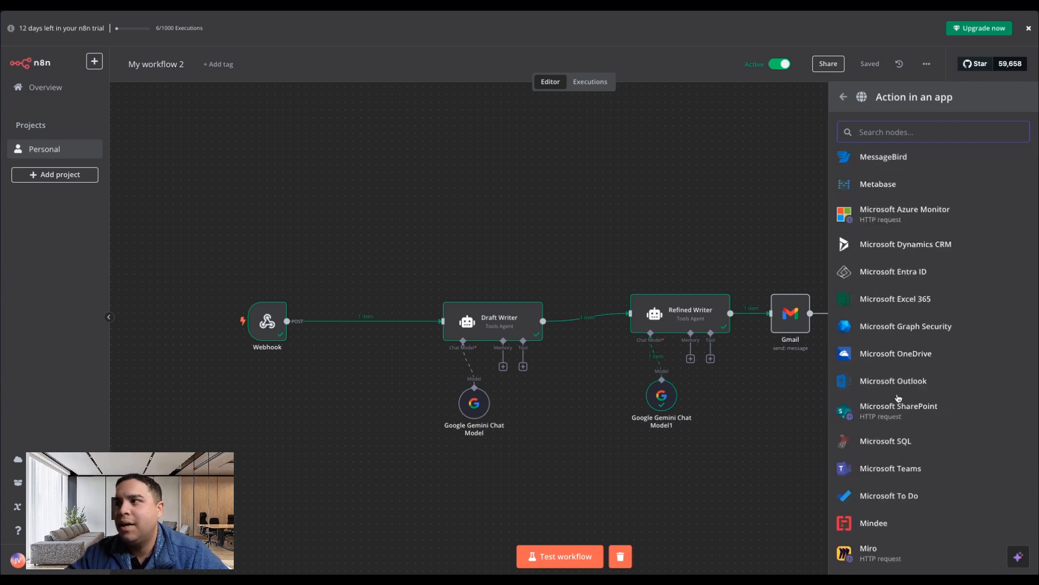
{"action": "scroll", "coordinate": [898, 398], "scroll_direction": "up", "scroll_amount": 2}
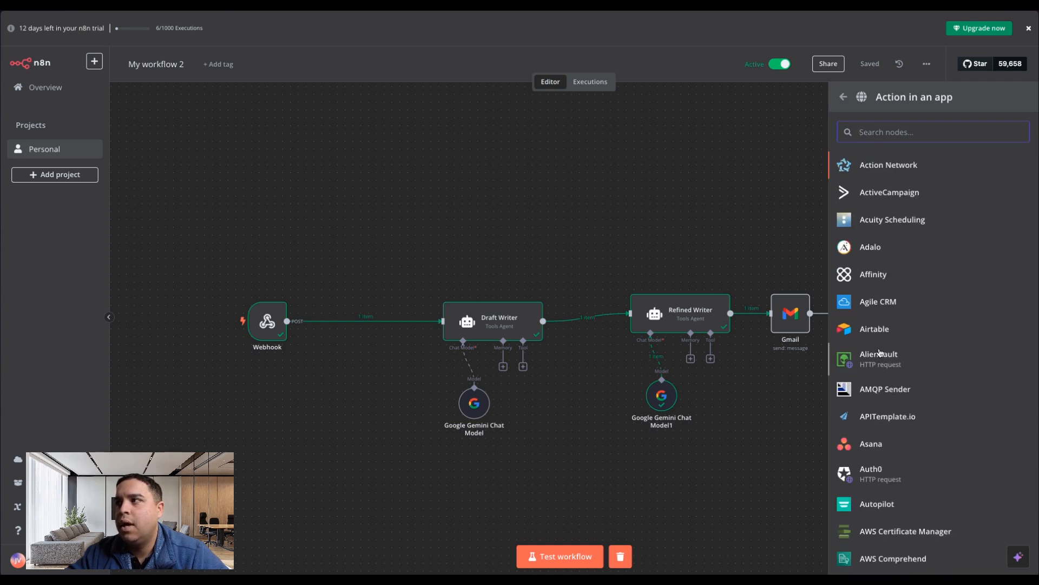
{"action": "left_click", "coordinate": [843, 98]}
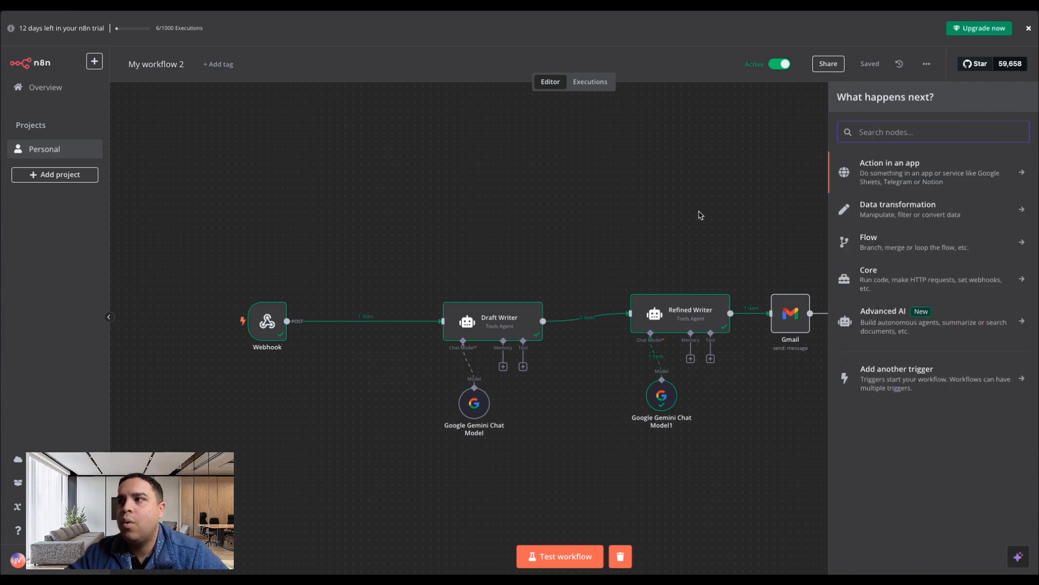
{"action": "left_click", "coordinate": [723, 183]}
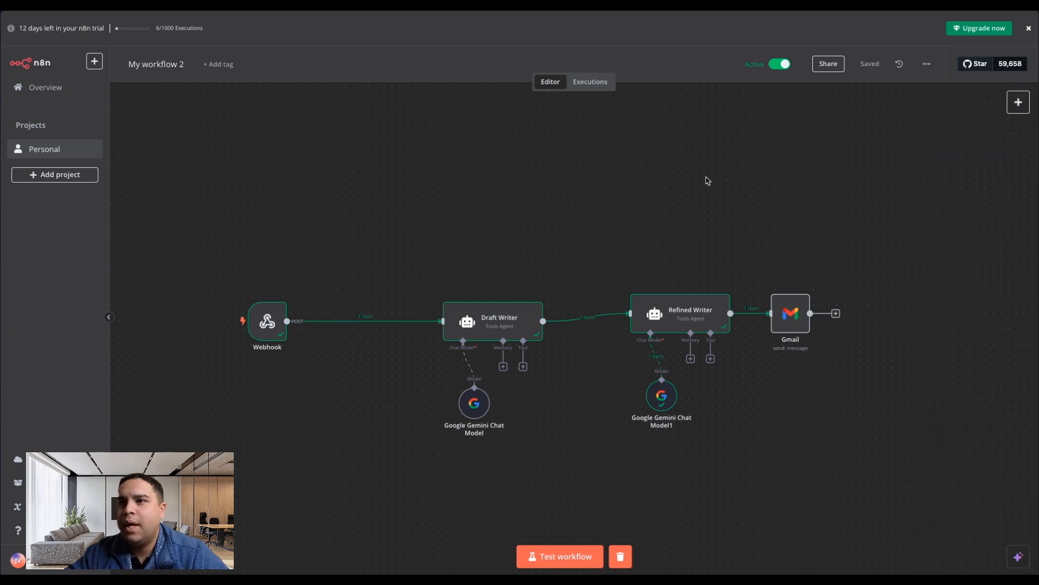